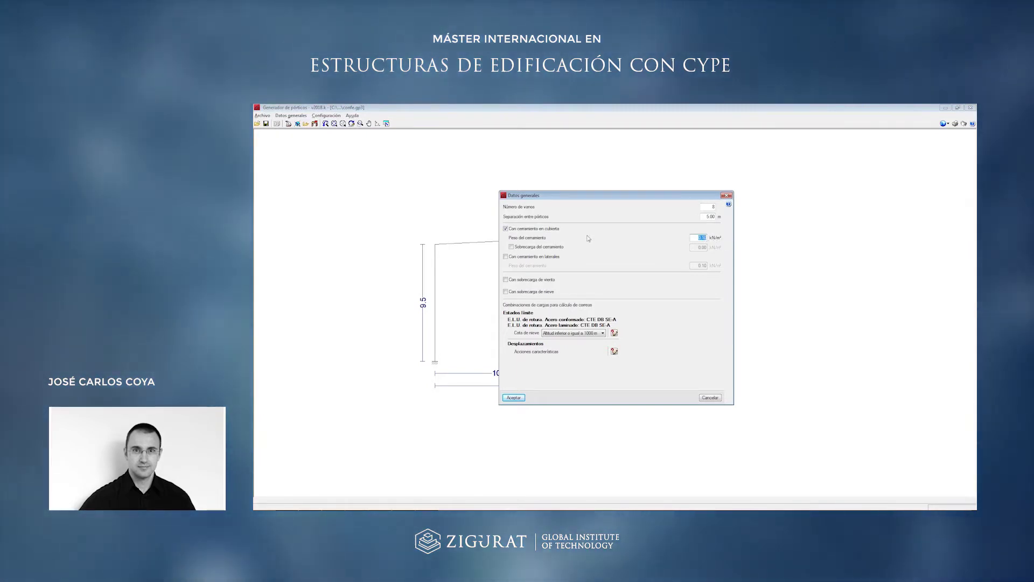
Add a 0.40 kN/m² live load to the roof cladding, and enable the side cladding and the wind load.
{"action": "left_click", "coordinate": [703, 238]}
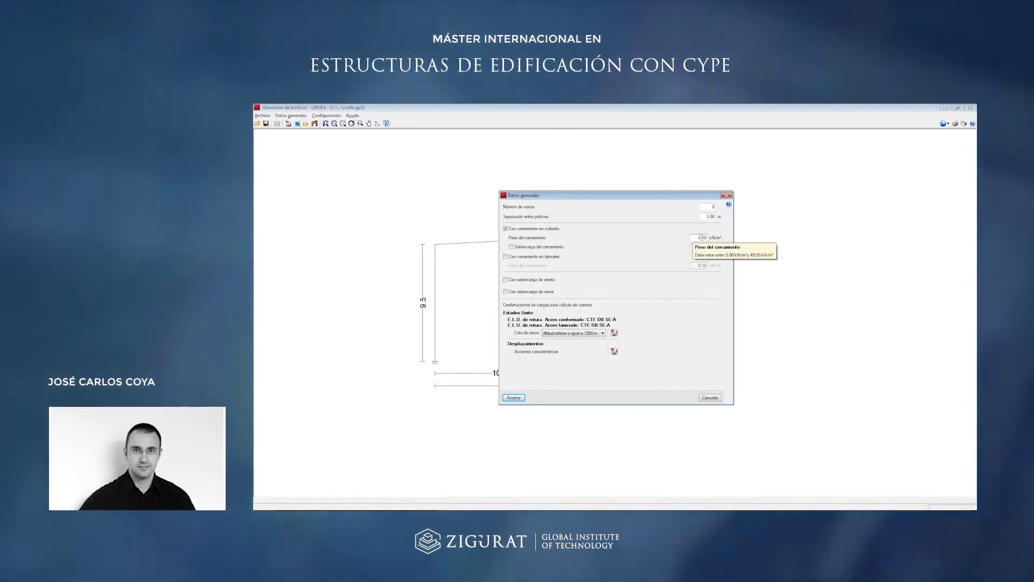
{"action": "left_click", "coordinate": [535, 248]}
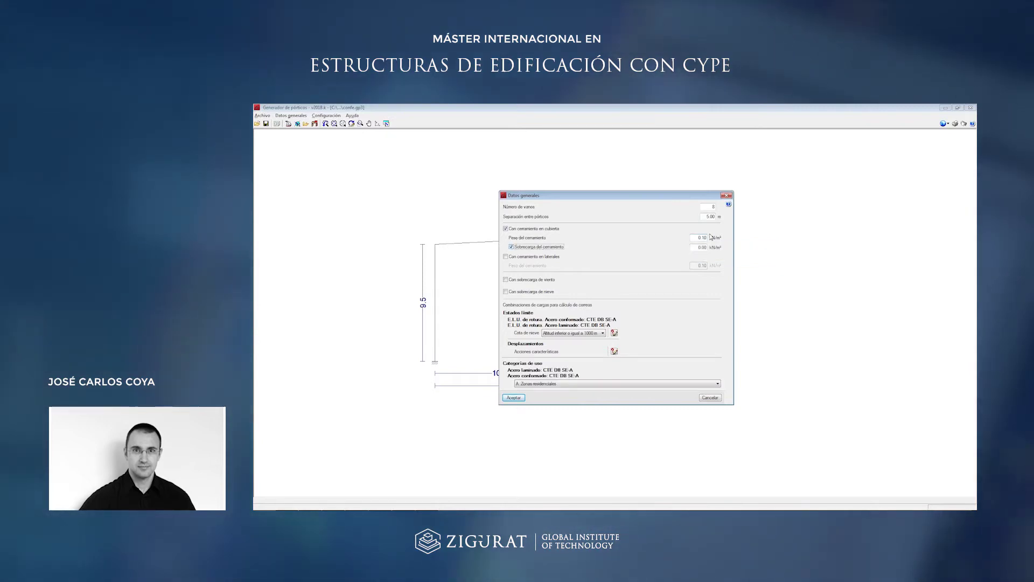
{"action": "left_click", "coordinate": [696, 249]}
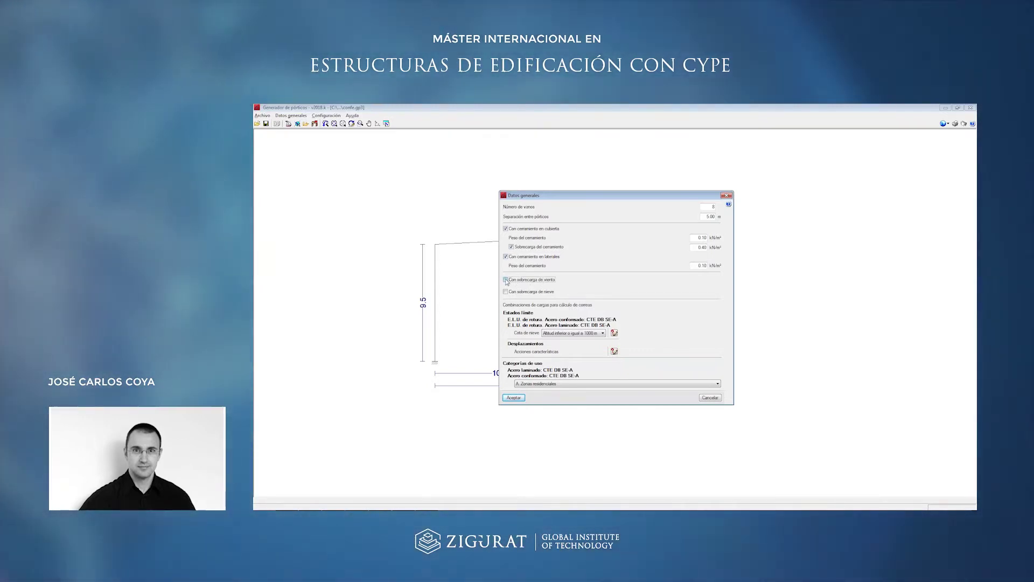
{"action": "left_click", "coordinate": [506, 280]}
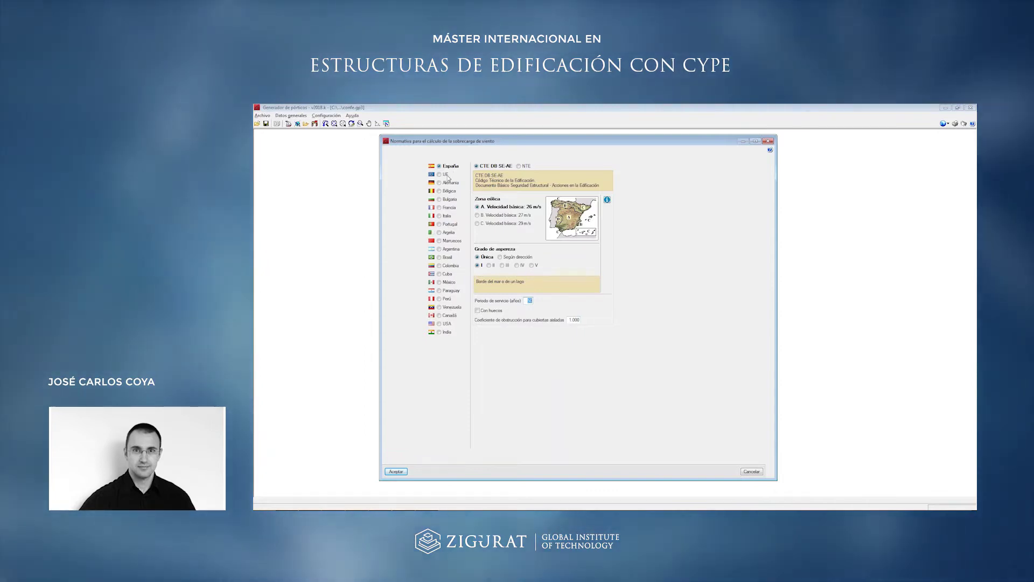
Review the wind code settings for the EU, Argentina (CIRSOC 102-1984 and 102-2005), Colombia and the USA.
{"action": "left_click", "coordinate": [446, 174]}
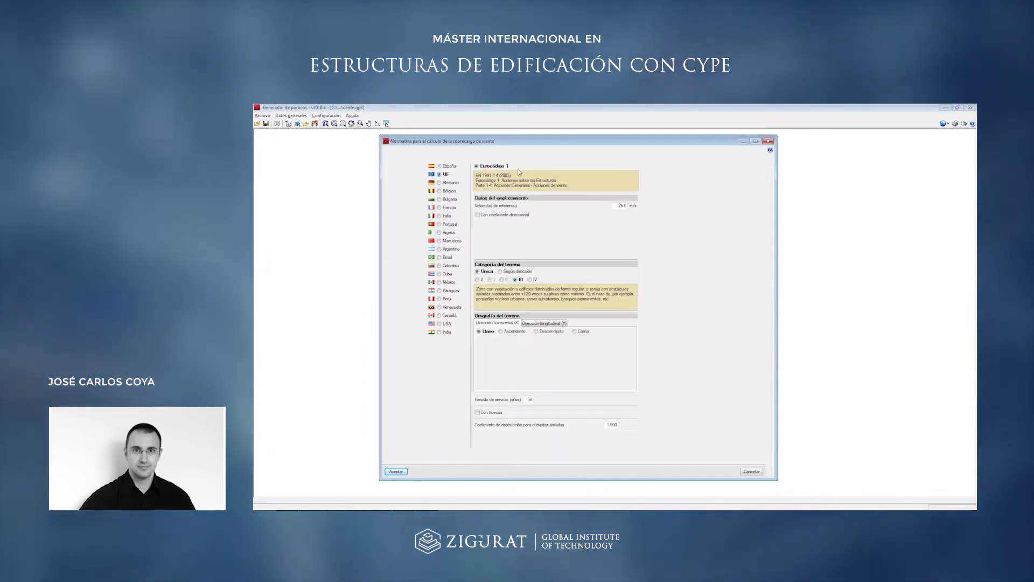
{"action": "left_click", "coordinate": [439, 249]}
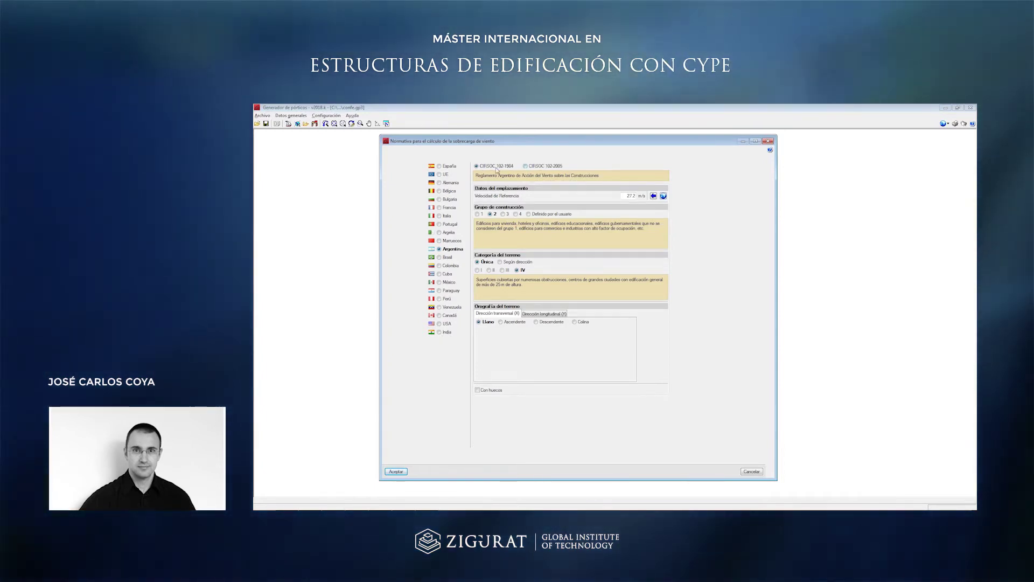
{"action": "left_click", "coordinate": [545, 167]}
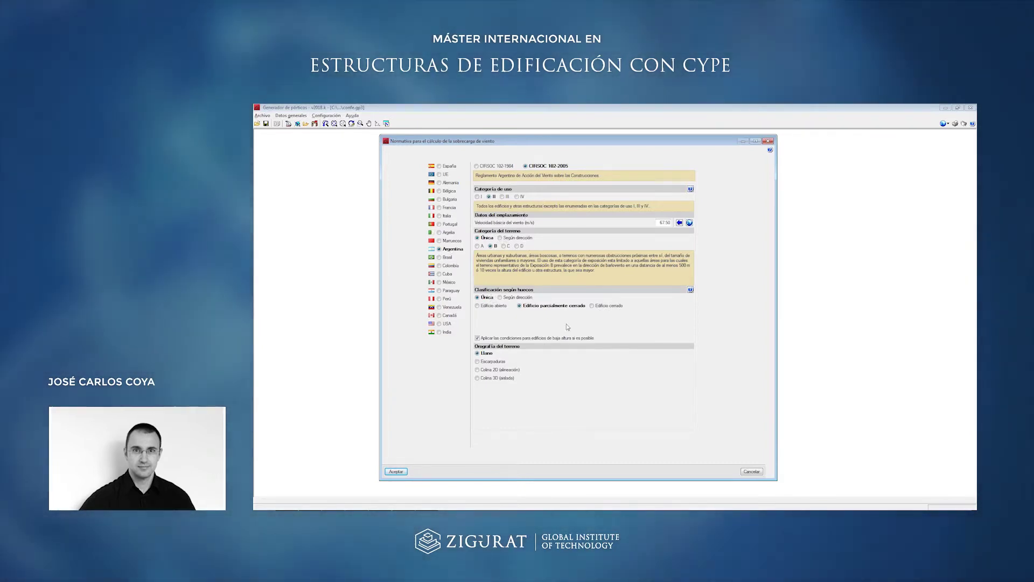
{"action": "left_click", "coordinate": [450, 266]}
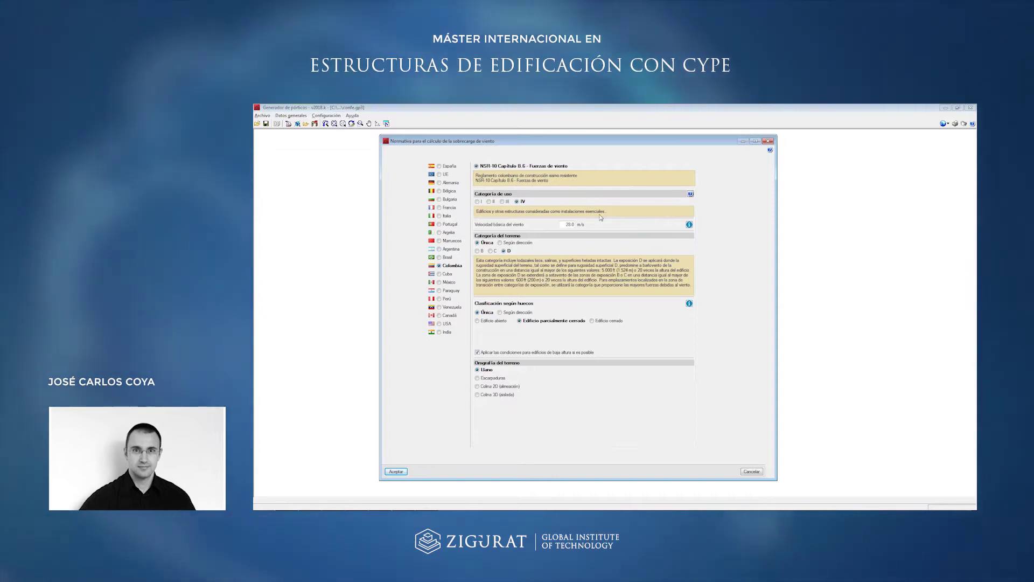
{"action": "left_click", "coordinate": [447, 323]}
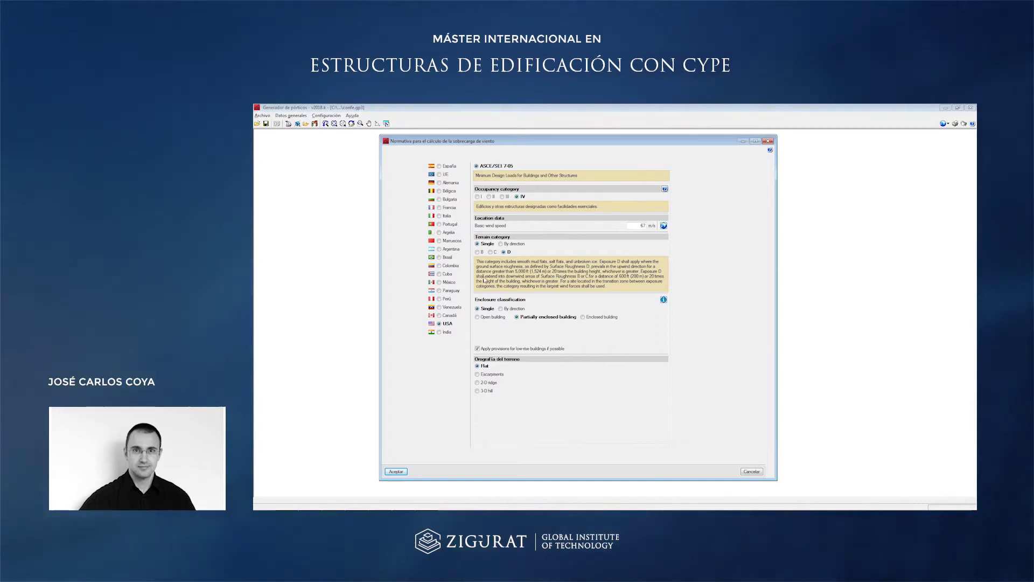
Examine Peru's Norma Técnica E.020 wind settings, including its wind map and the façade openings list.
{"action": "left_click", "coordinate": [440, 299]}
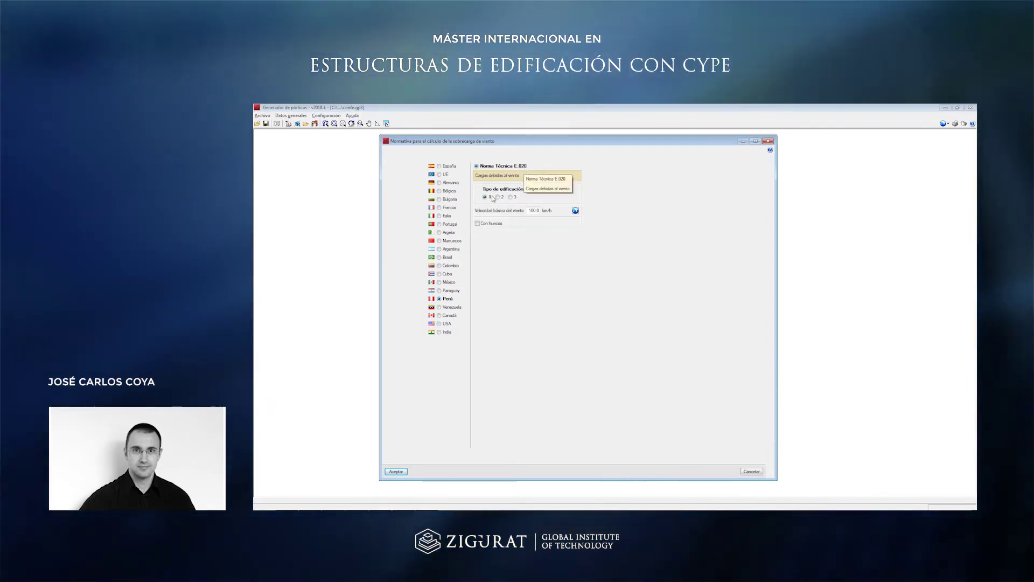
{"action": "left_click", "coordinate": [576, 211]}
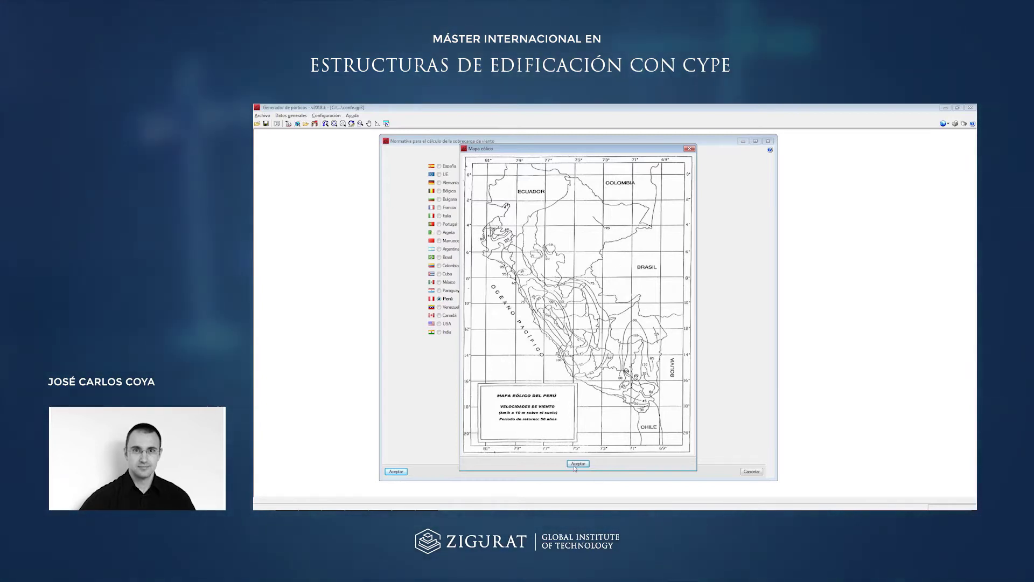
{"action": "left_click", "coordinate": [578, 464]}
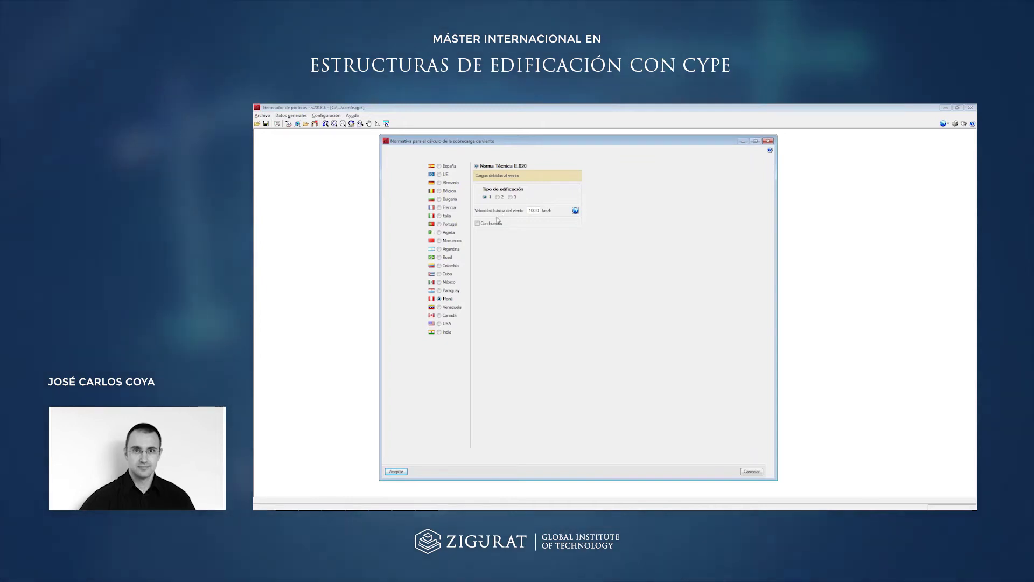
{"action": "left_click", "coordinate": [479, 223]}
{"action": "left_click", "coordinate": [543, 223]}
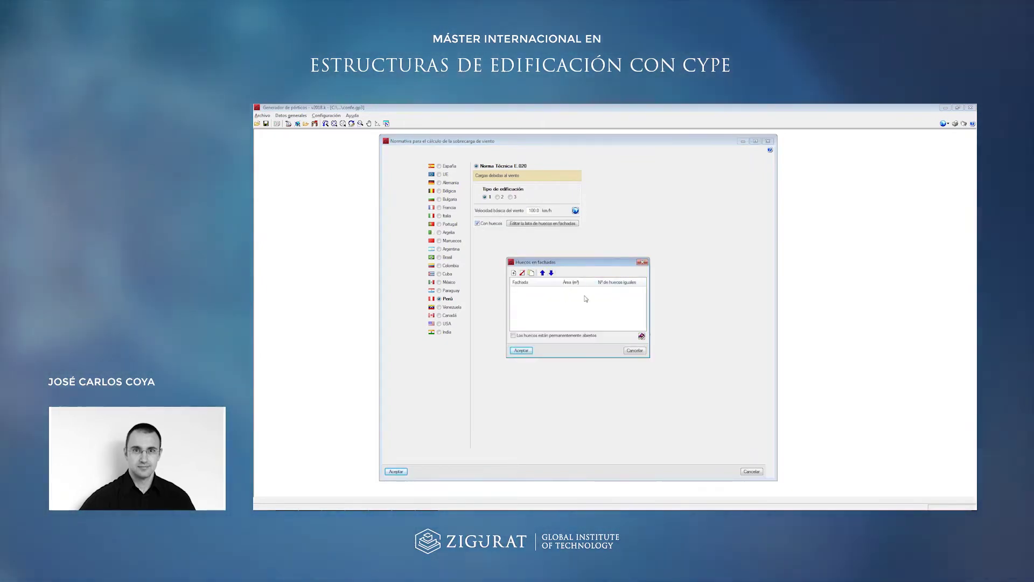
{"action": "key", "text": "Escape"}
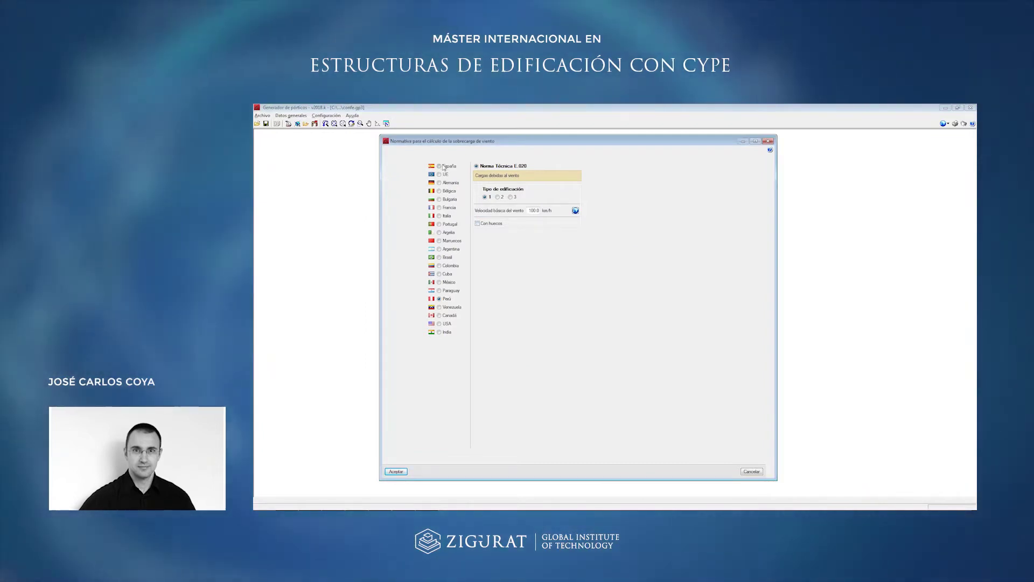
Set the wind code to Spain's CTE DB SE-AE with wind zone C (29 m/s) and a single roughness grade IV.
{"action": "left_click", "coordinate": [440, 167]}
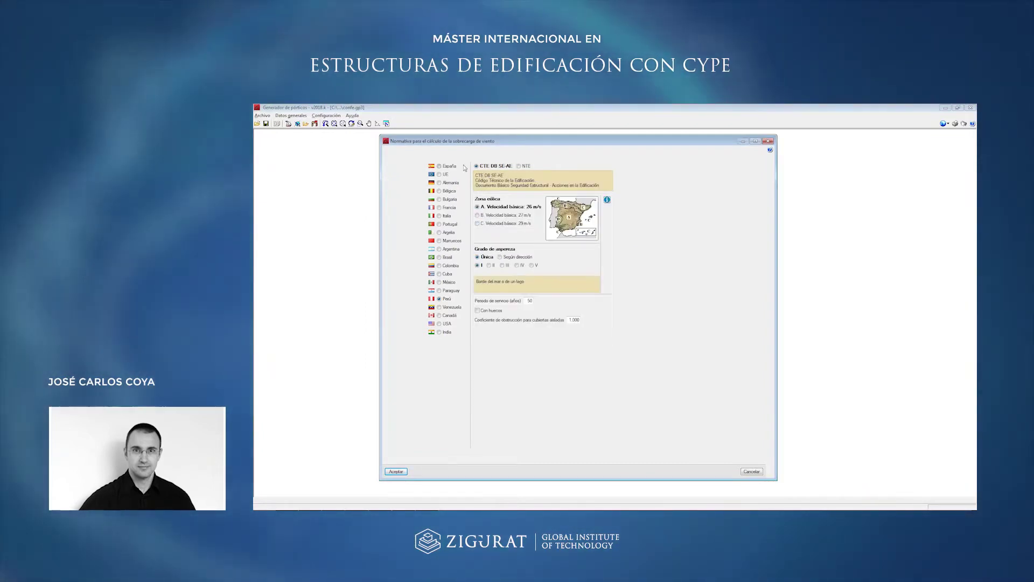
{"action": "left_click", "coordinate": [528, 167]}
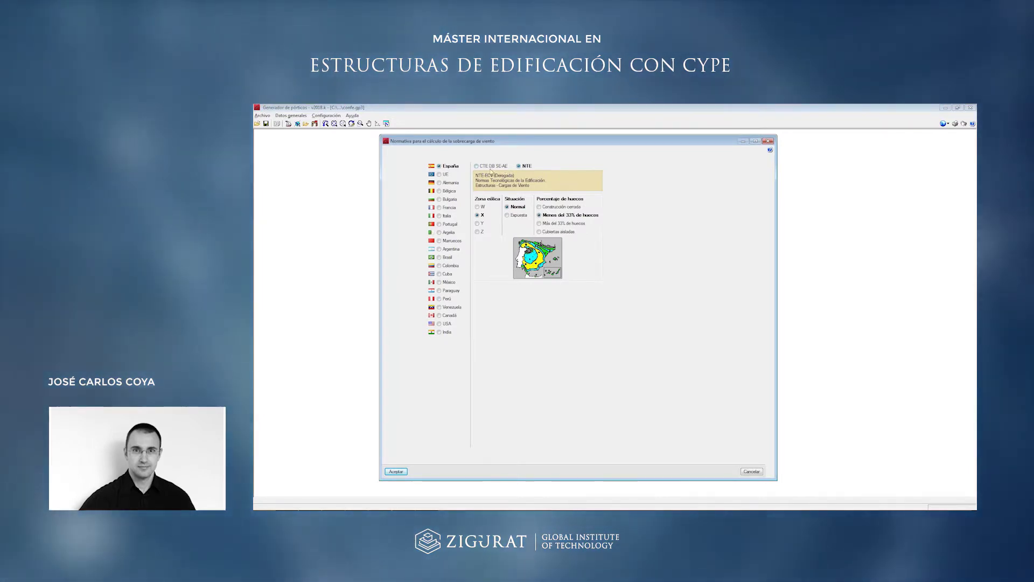
{"action": "left_click", "coordinate": [482, 168]}
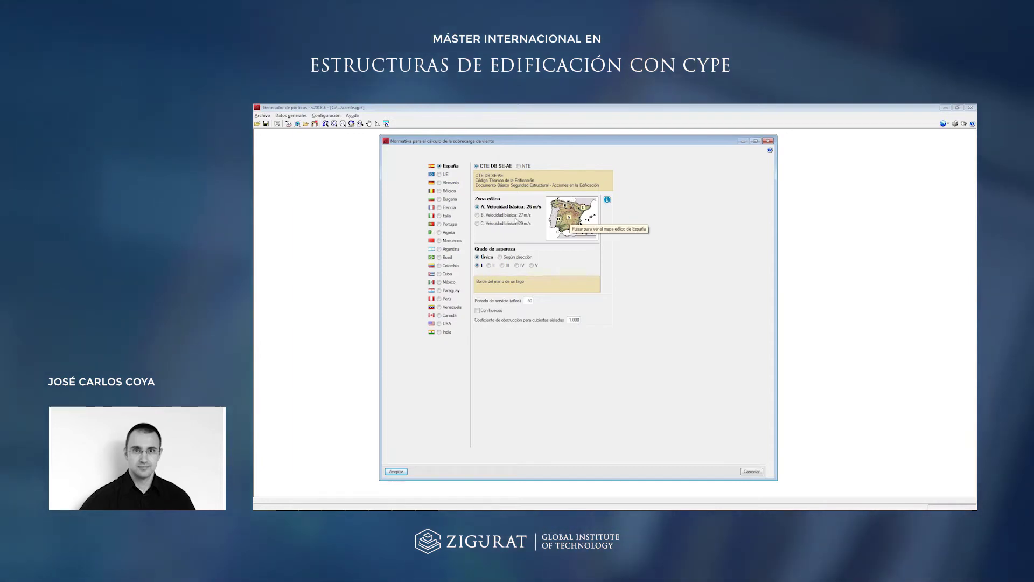
{"action": "left_click", "coordinate": [497, 225]}
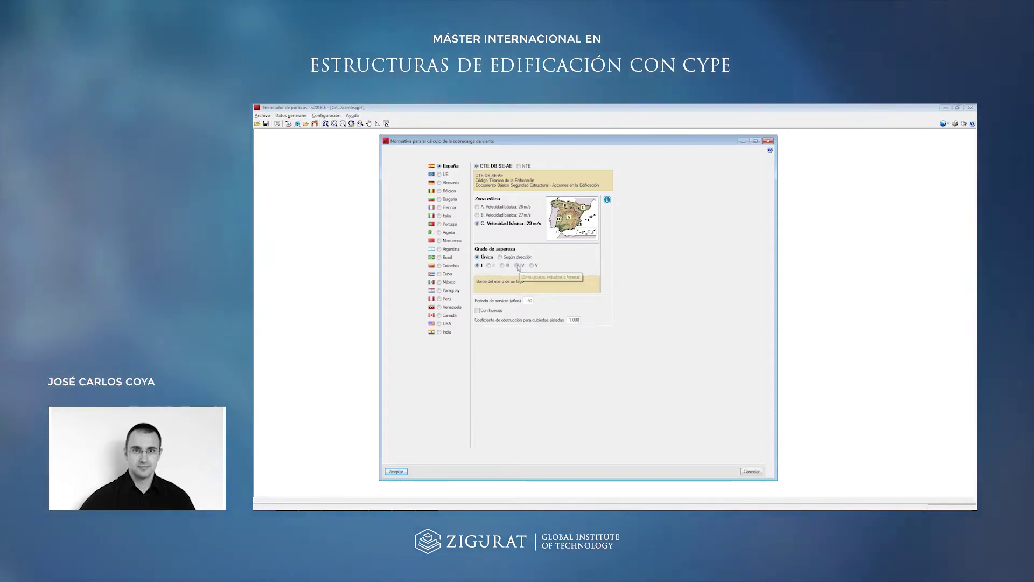
{"action": "left_click", "coordinate": [501, 257]}
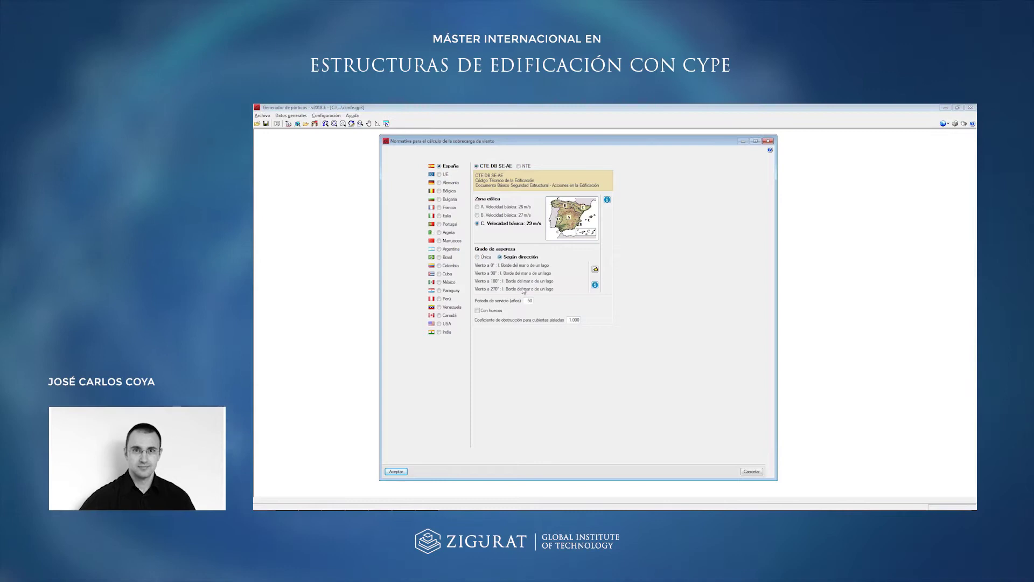
{"action": "key", "text": "Up"}
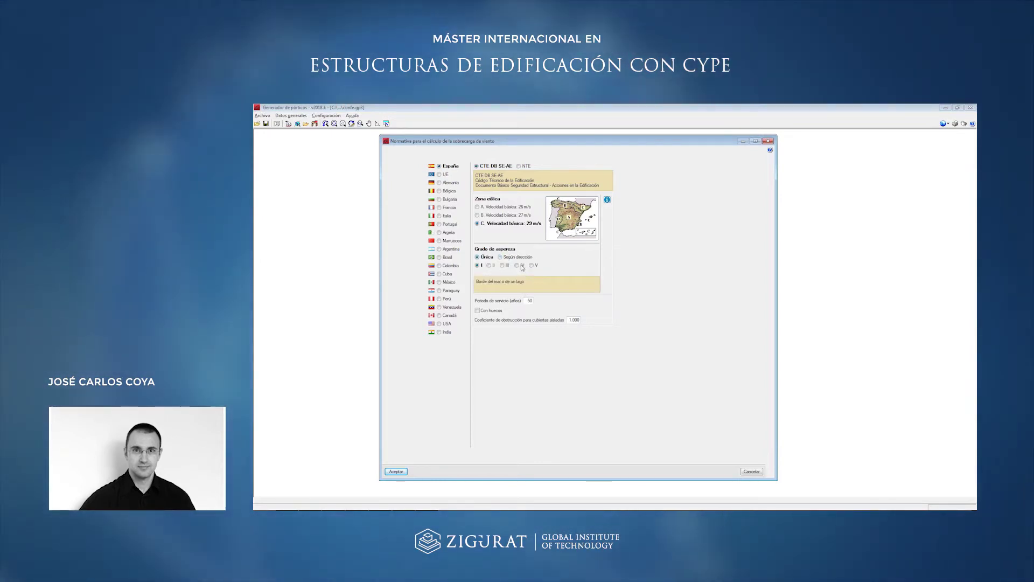
{"action": "left_click", "coordinate": [518, 265]}
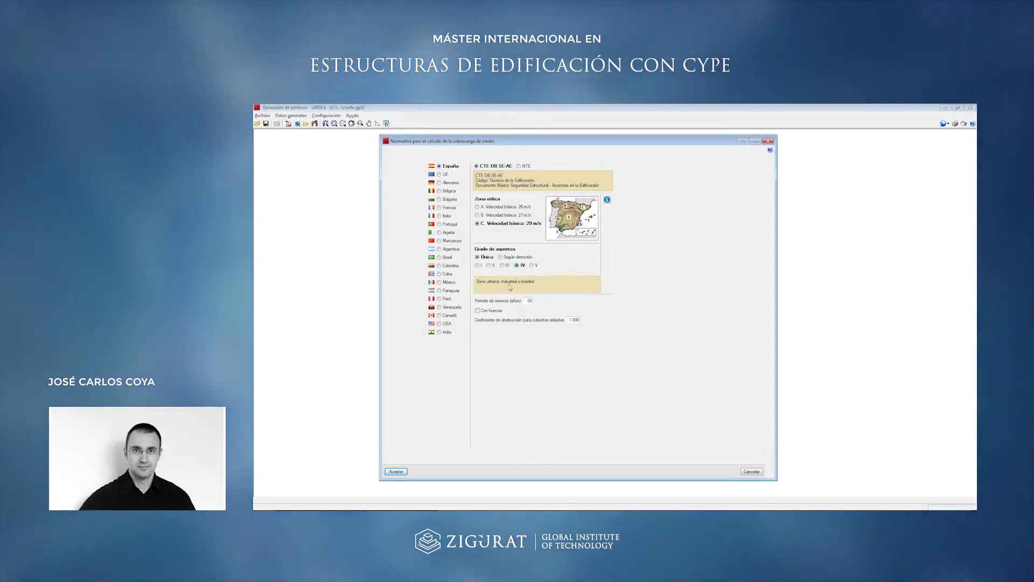
Check the façade openings layout diagram, then accept the wind load settings without openings.
{"action": "left_click", "coordinate": [478, 310]}
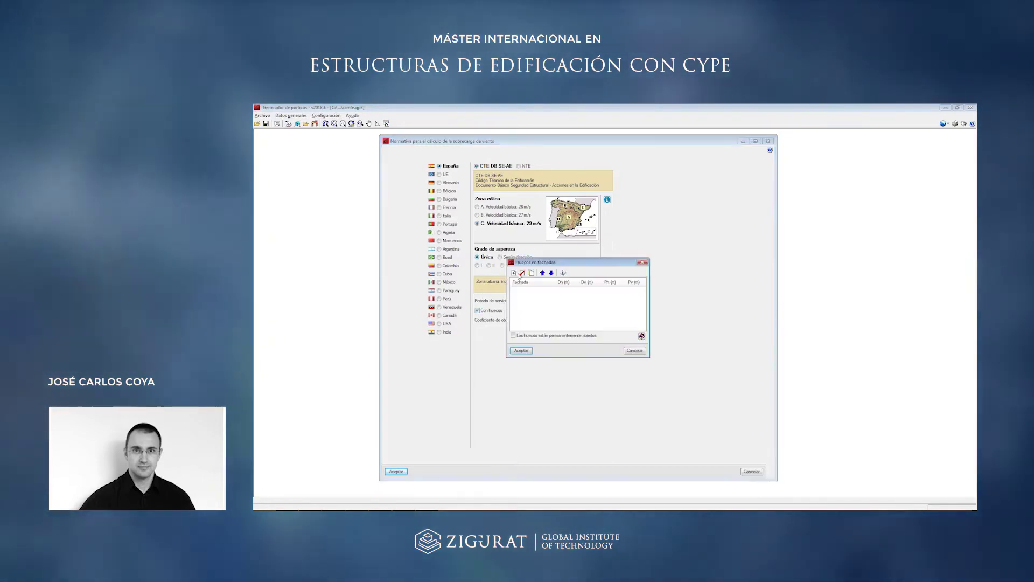
{"action": "left_click", "coordinate": [563, 273]}
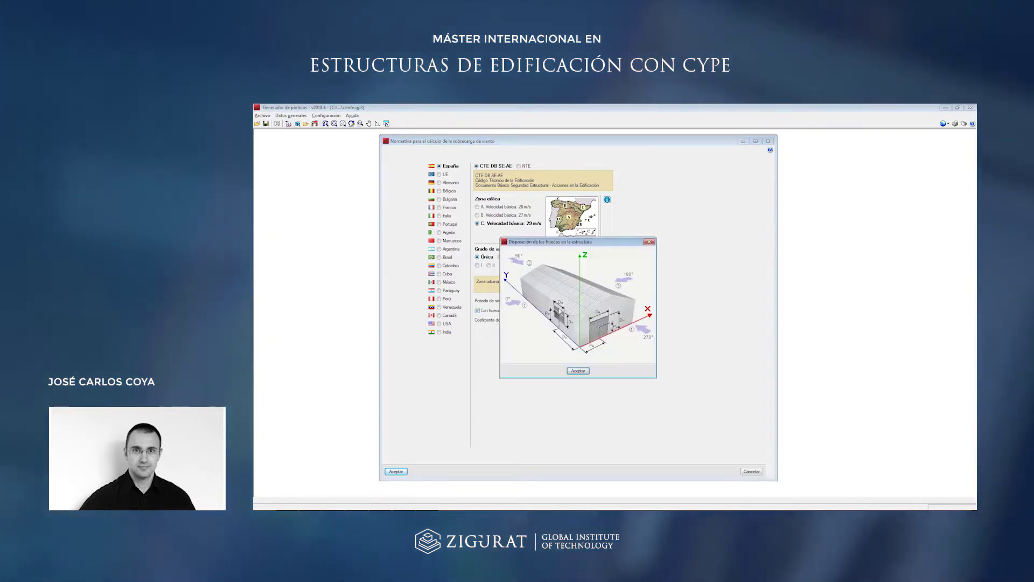
{"action": "left_click", "coordinate": [650, 243]}
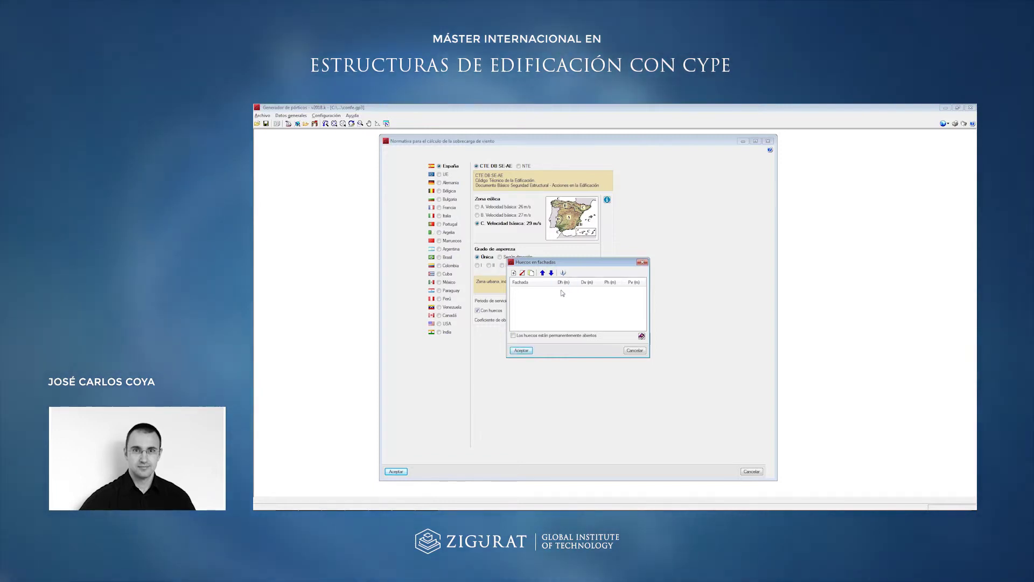
{"action": "left_click", "coordinate": [487, 310]}
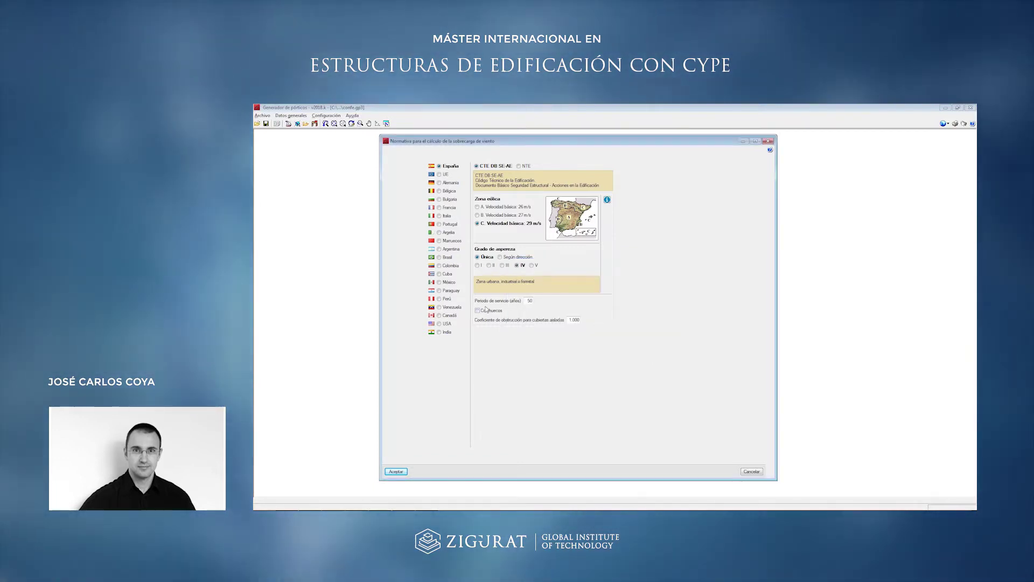
{"action": "left_click", "coordinate": [396, 472]}
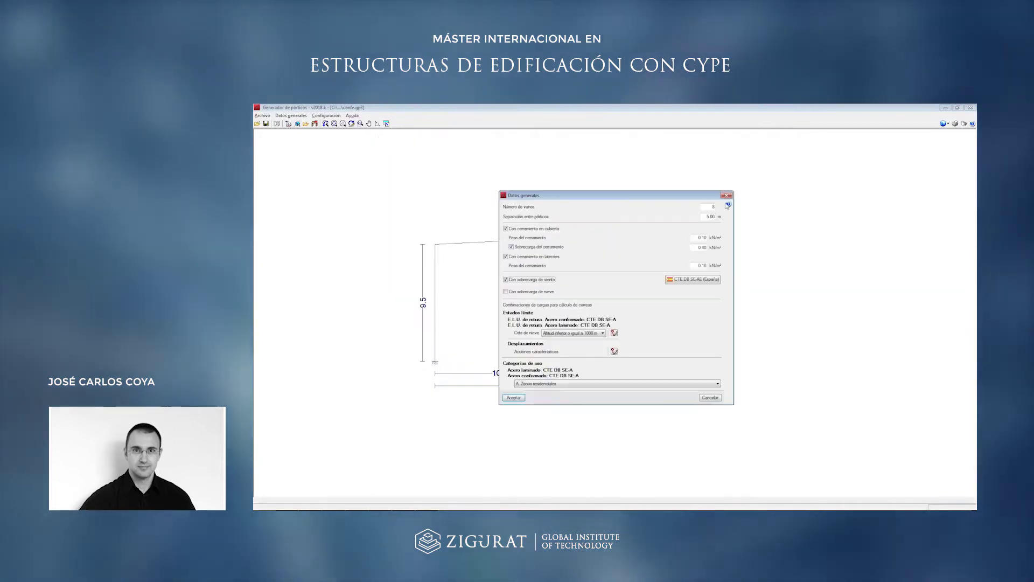
Enable the snow load, look at the generic snow option and select the CTE DB-SE AE (España) code.
{"action": "left_click", "coordinate": [506, 292]}
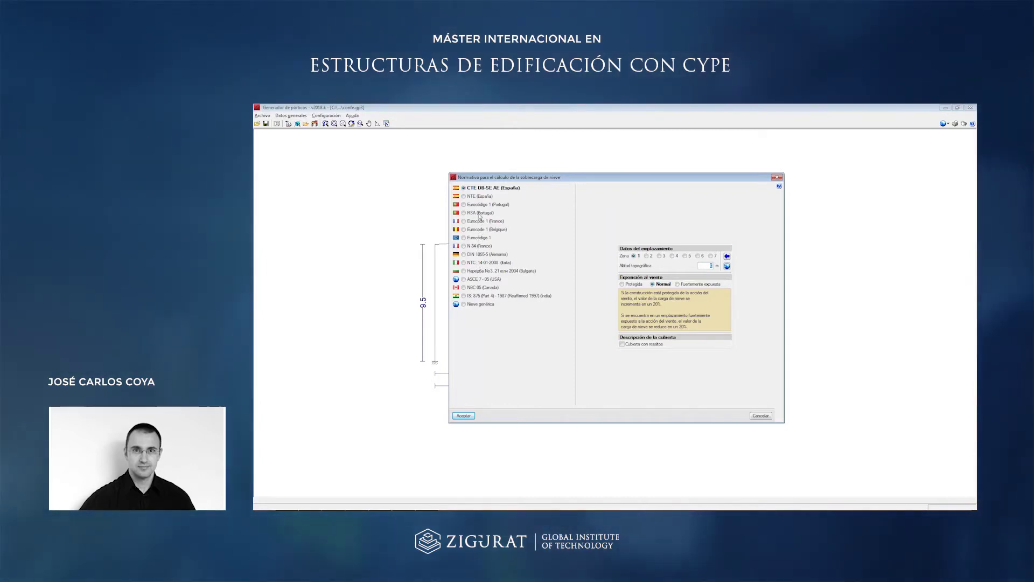
{"action": "left_click", "coordinate": [464, 305]}
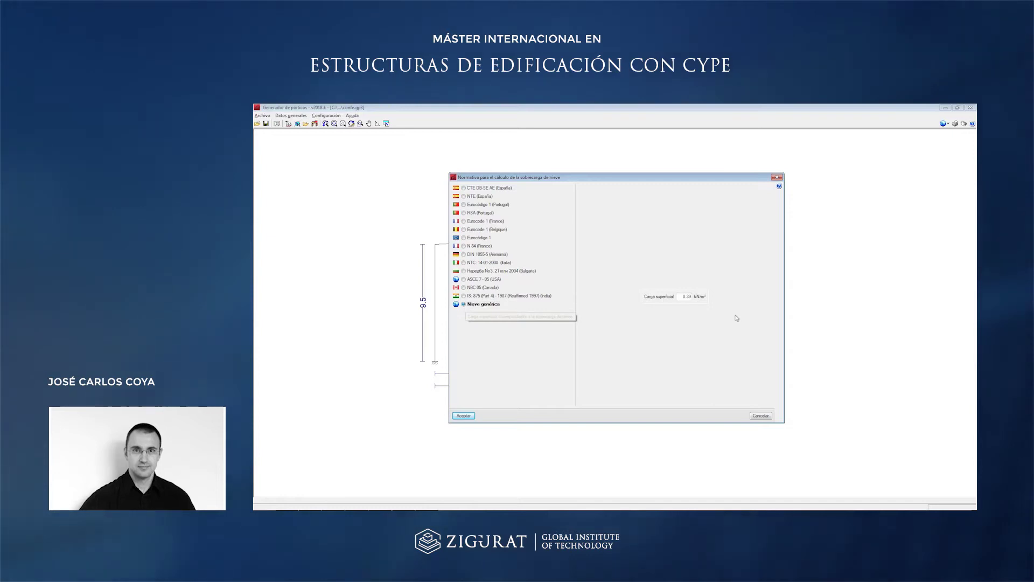
{"action": "left_click_drag", "start_coordinate": [680, 296], "coordinate": [703, 301]}
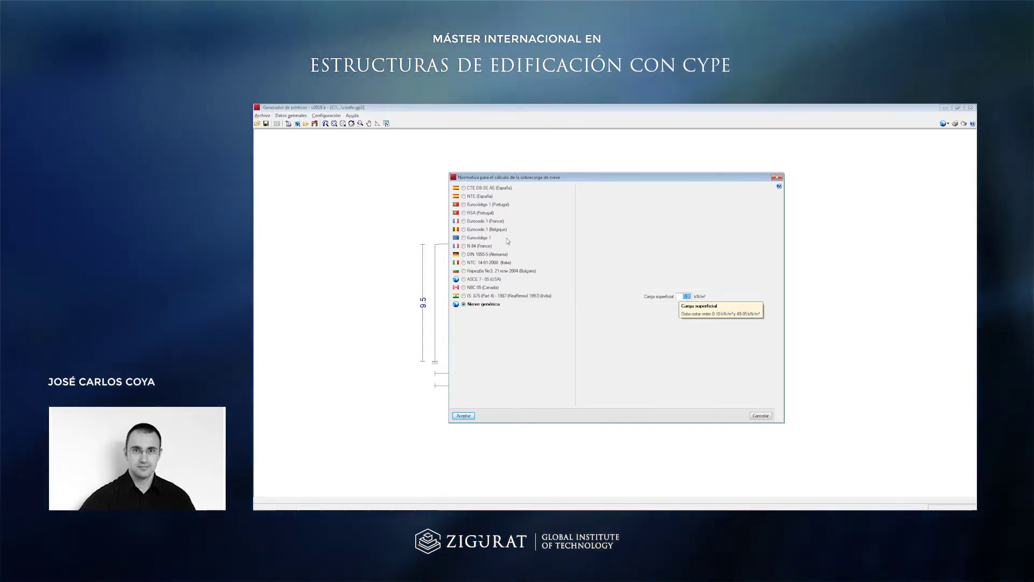
{"action": "left_click", "coordinate": [463, 188]}
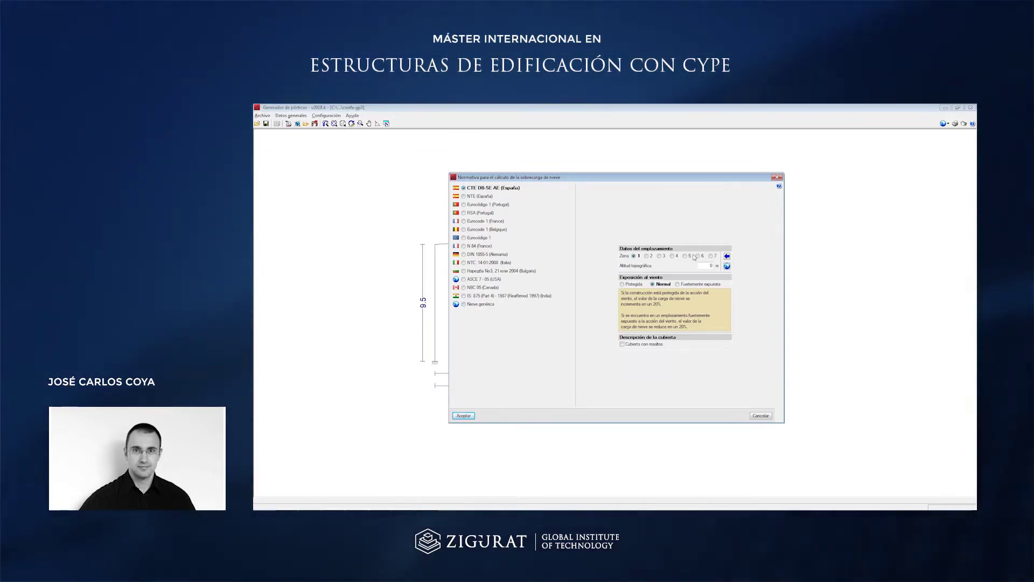
Take the snow load's site data from the municipality of A Coruña with its predefined values and accept the snow settings.
{"action": "left_click", "coordinate": [727, 257]}
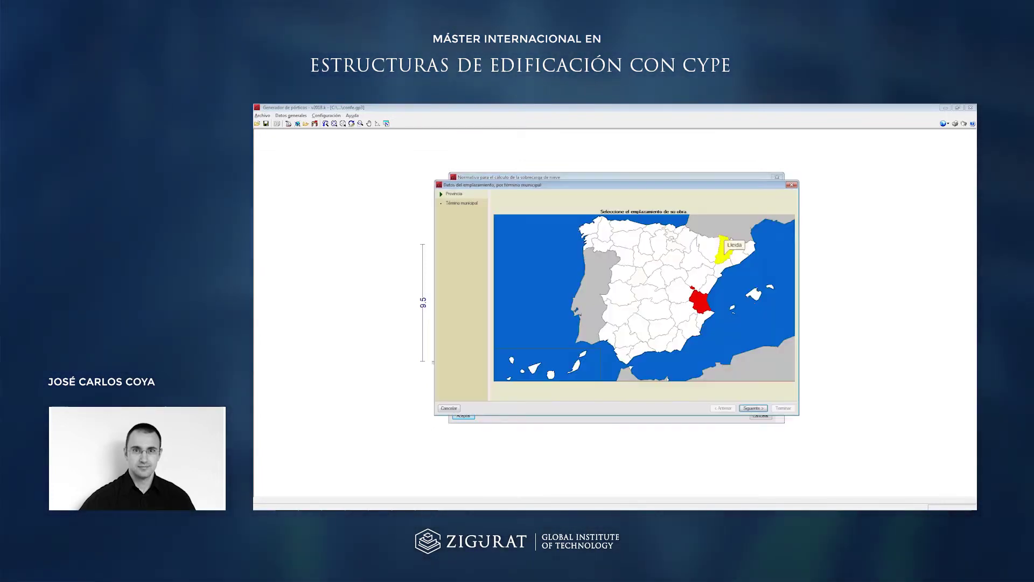
{"action": "left_click", "coordinate": [461, 205]}
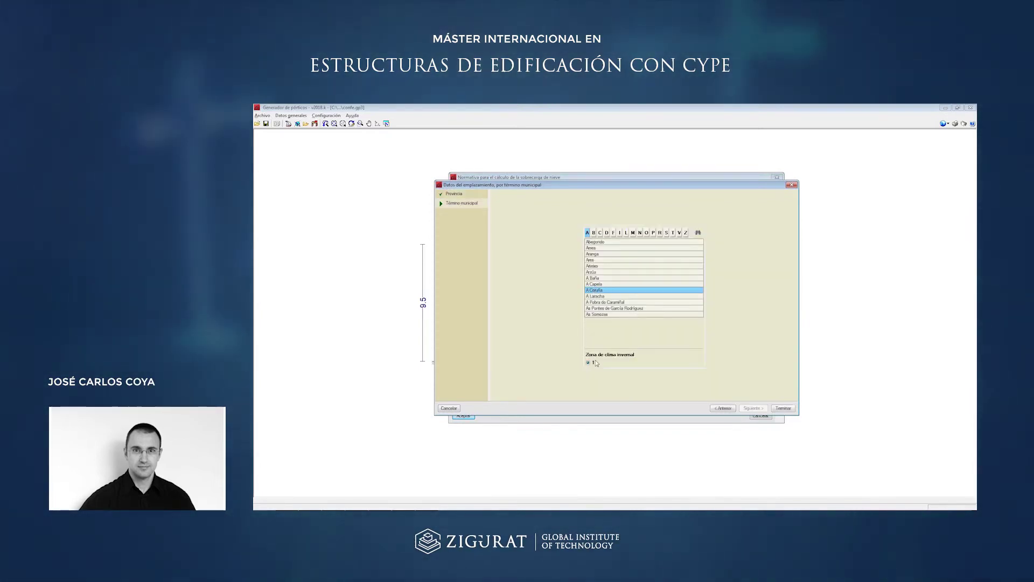
{"action": "left_click", "coordinate": [783, 409]}
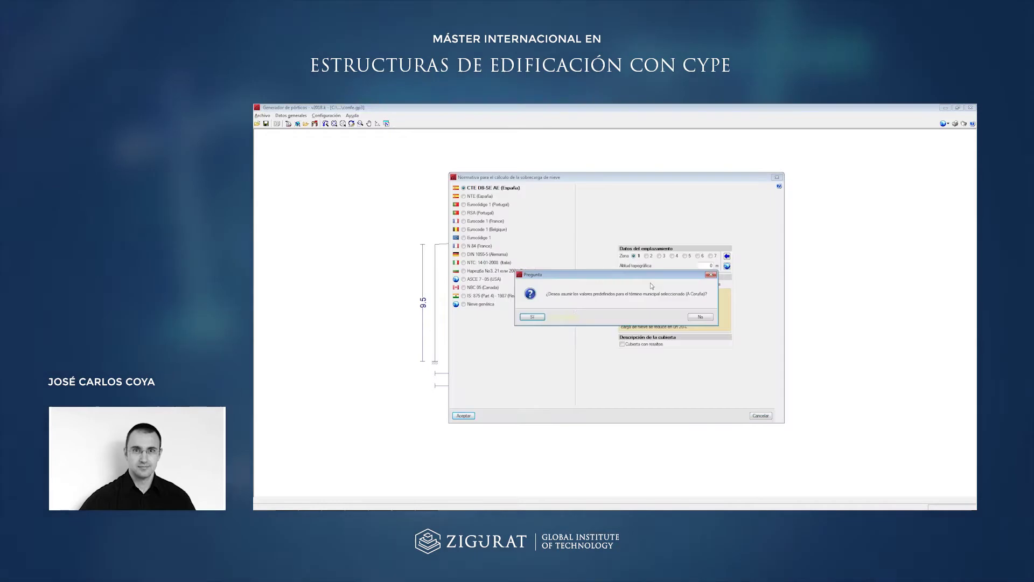
{"action": "left_click", "coordinate": [532, 316]}
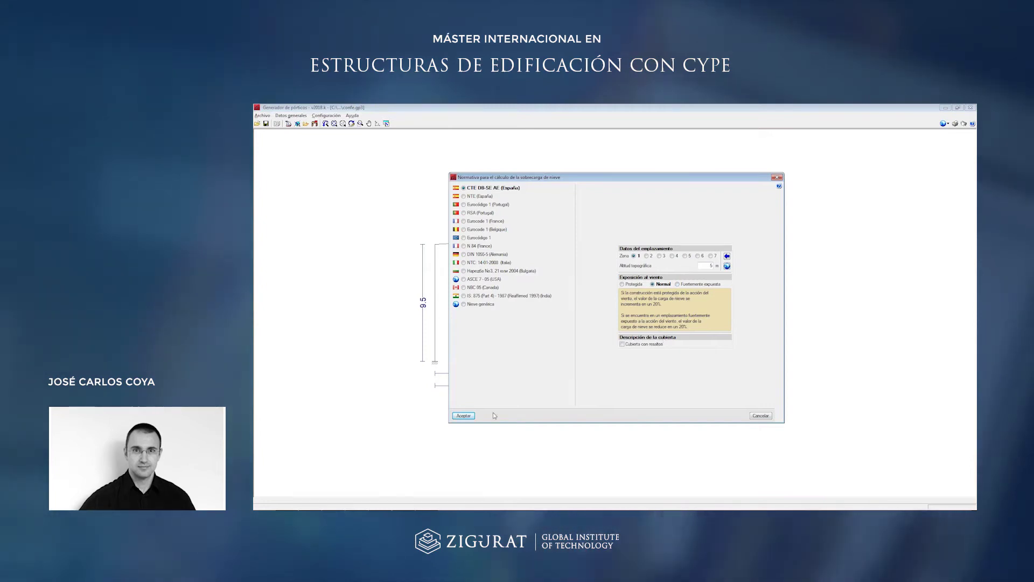
{"action": "left_click", "coordinate": [464, 416]}
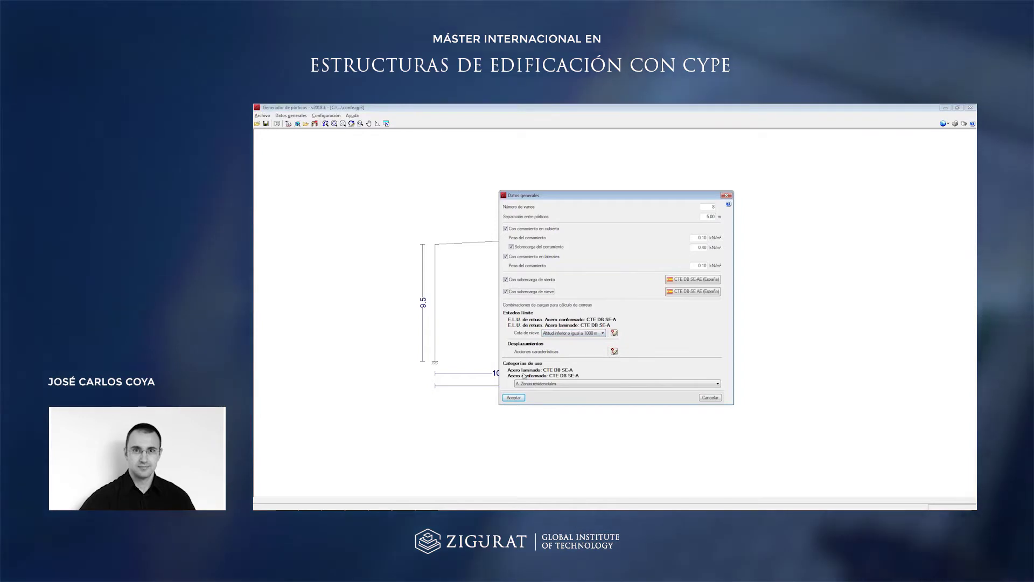
Set the category of use to G1, roofs accessible only for maintenance and not concomitant with other variable actions, and accept the general data.
{"action": "left_click", "coordinate": [552, 385]}
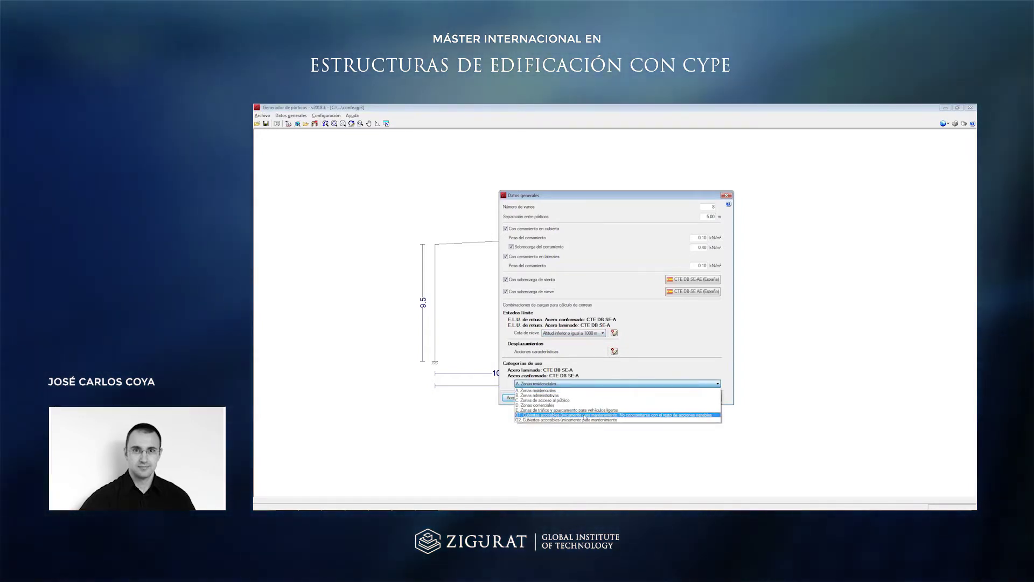
{"action": "left_click", "coordinate": [612, 415]}
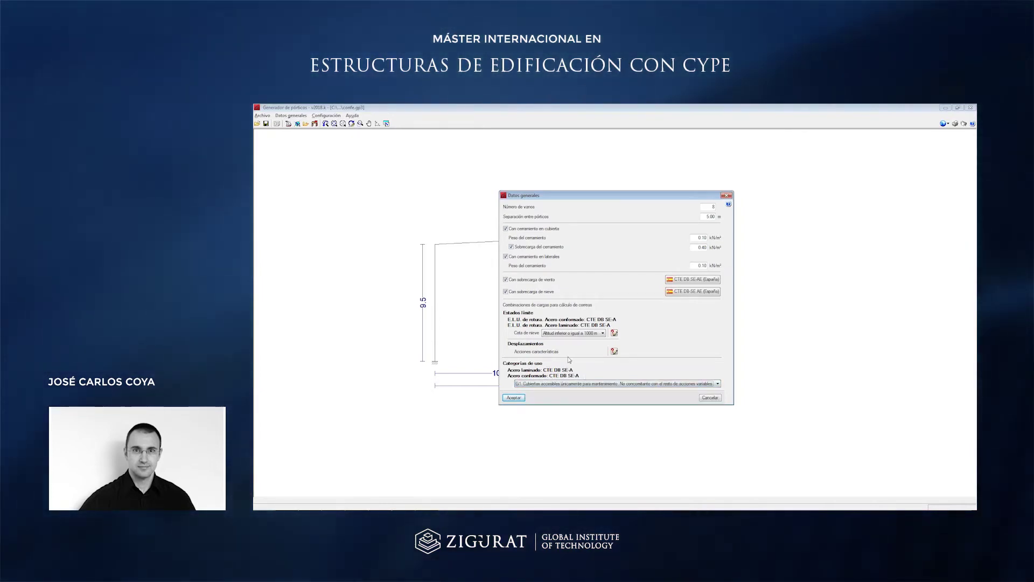
{"action": "left_click", "coordinate": [514, 398]}
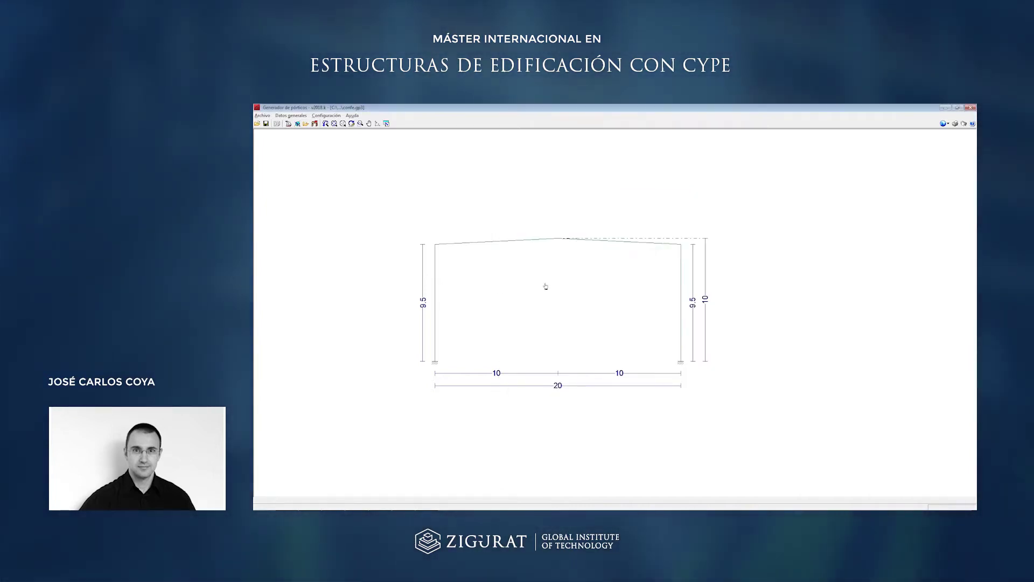
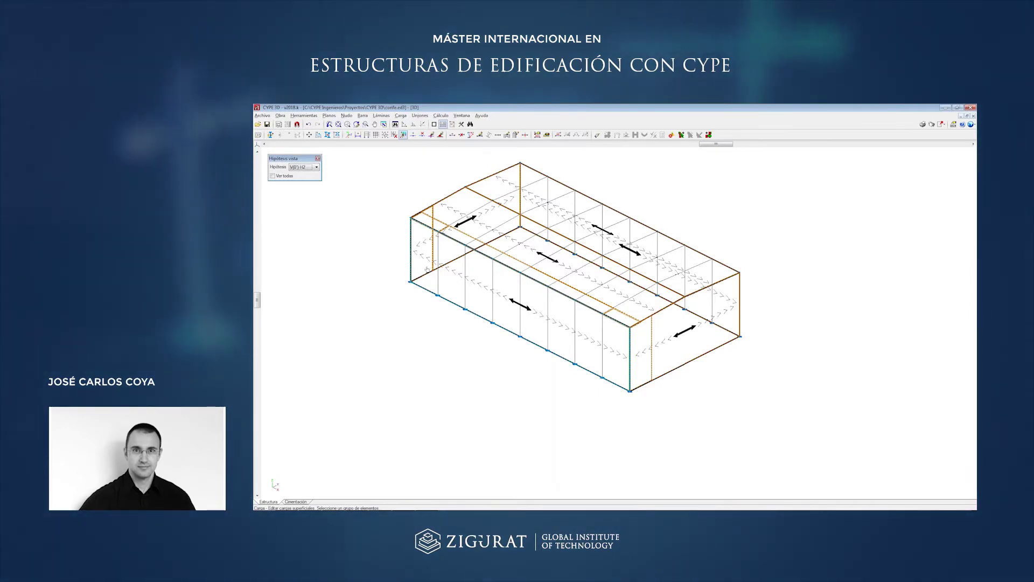
Examine the surface wind load zones along the roof's eaves and front corner in the CYPE 3D model.
{"action": "scroll", "coordinate": [630, 326], "scroll_direction": "up", "scroll_amount": 5}
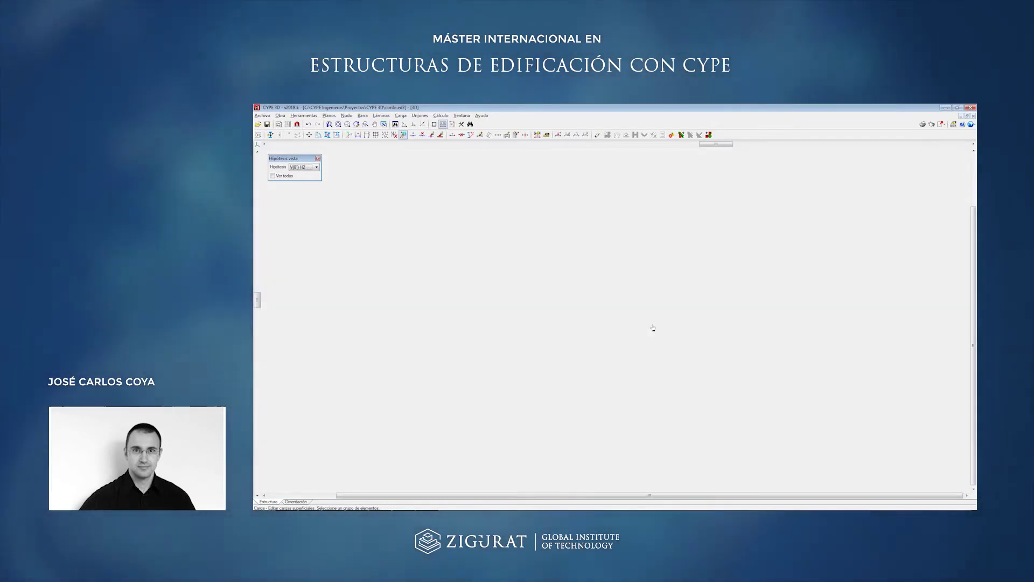
{"action": "scroll", "coordinate": [654, 318], "scroll_direction": "up", "scroll_amount": 2}
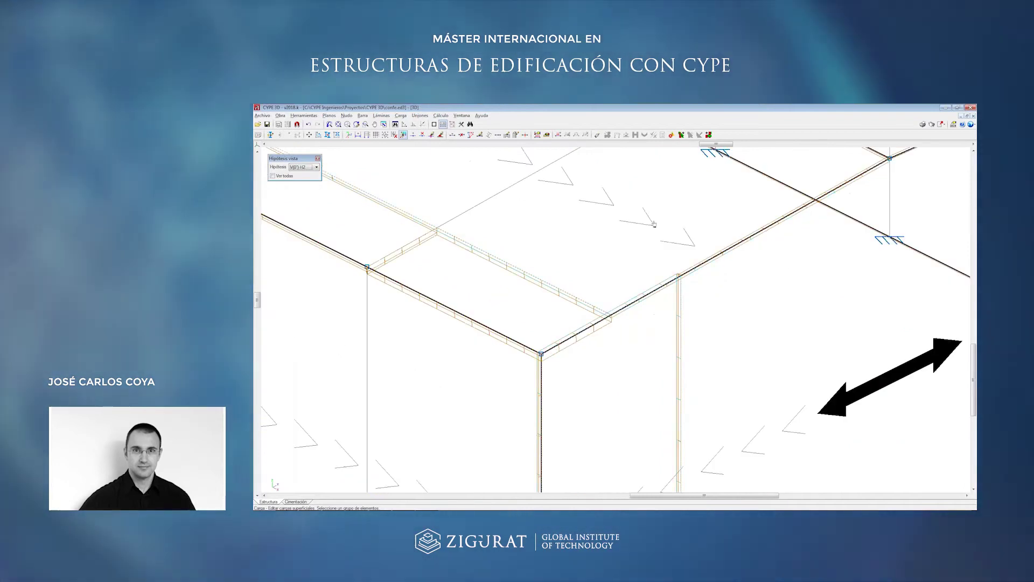
{"action": "scroll", "coordinate": [612, 326], "scroll_direction": "up", "scroll_amount": 4}
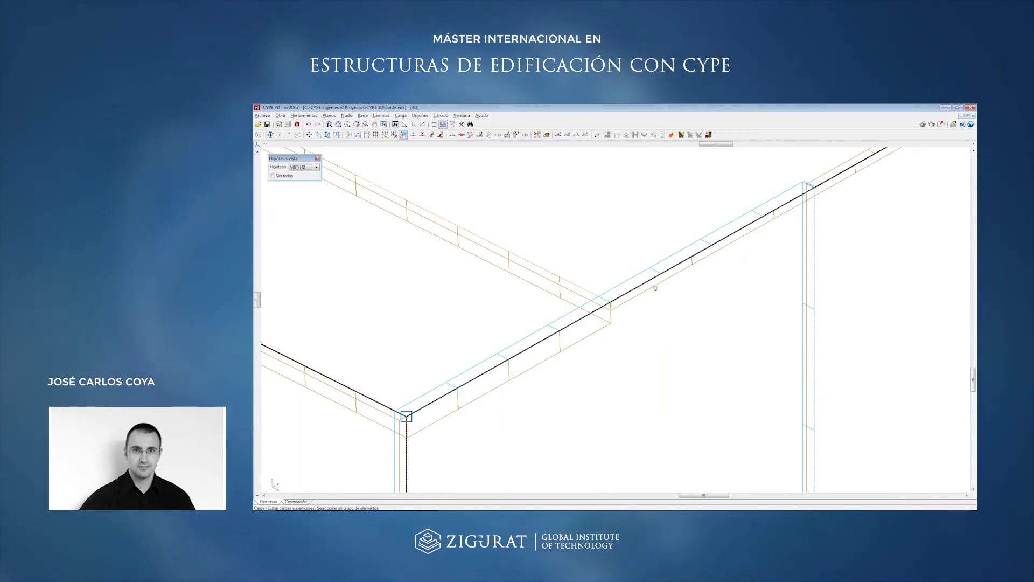
{"action": "scroll", "coordinate": [828, 368], "scroll_direction": "down", "scroll_amount": 3}
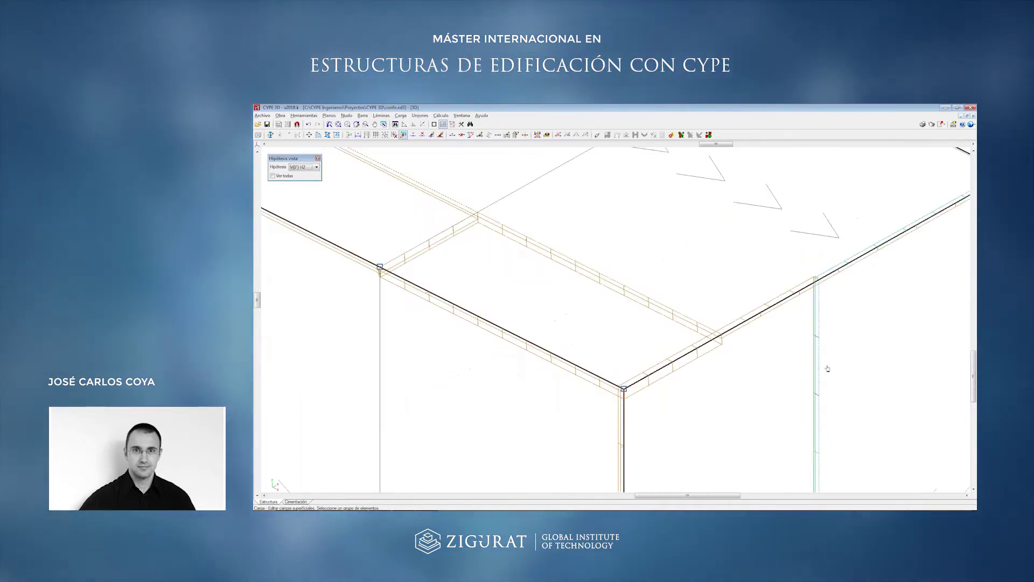
{"action": "scroll", "coordinate": [828, 368], "scroll_direction": "down", "scroll_amount": 6}
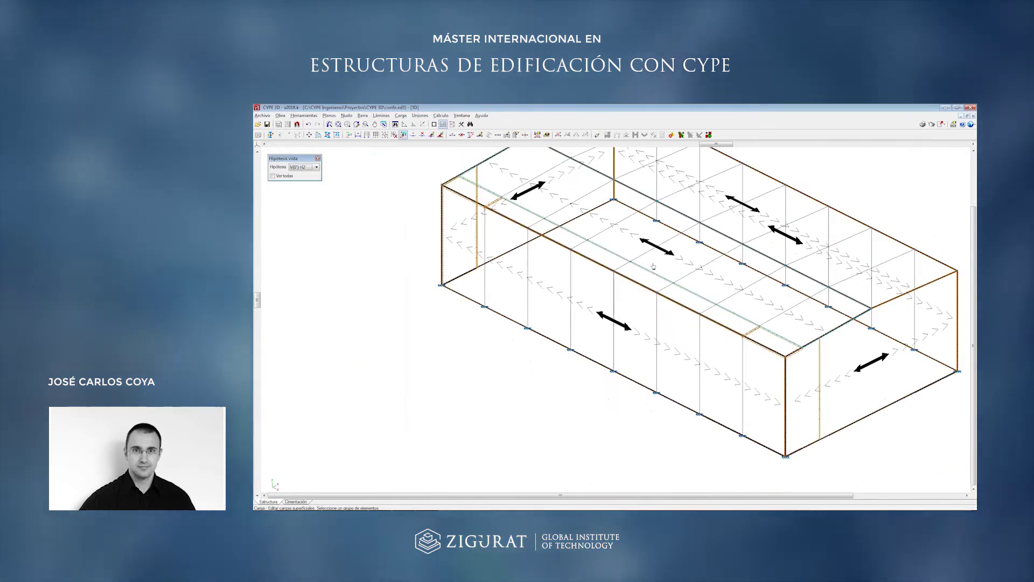
{"action": "scroll", "coordinate": [731, 317], "scroll_direction": "up", "scroll_amount": 6}
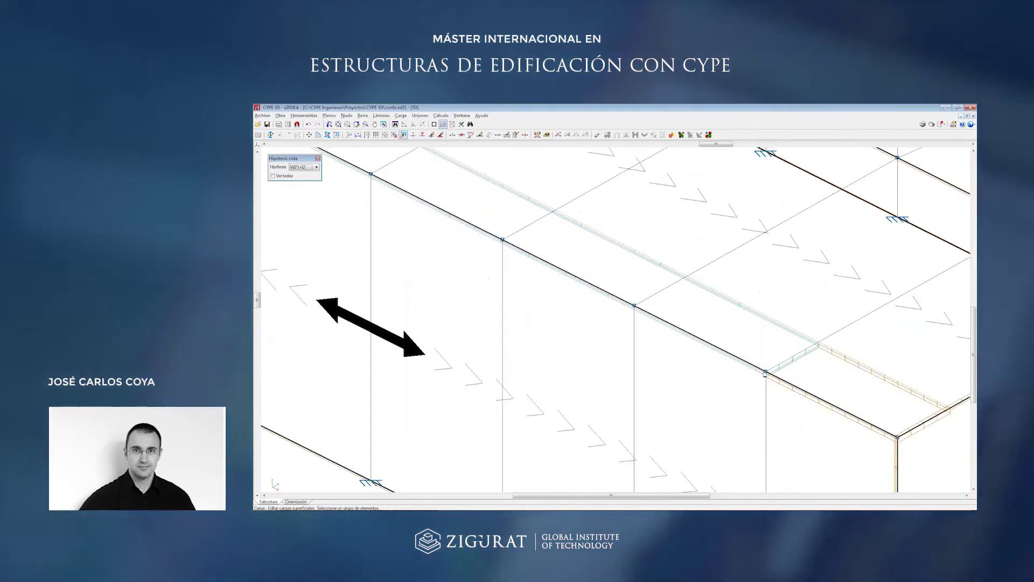
{"action": "scroll", "coordinate": [558, 326], "scroll_direction": "down", "scroll_amount": 2}
{"action": "scroll", "coordinate": [558, 326], "scroll_direction": "down", "scroll_amount": 5}
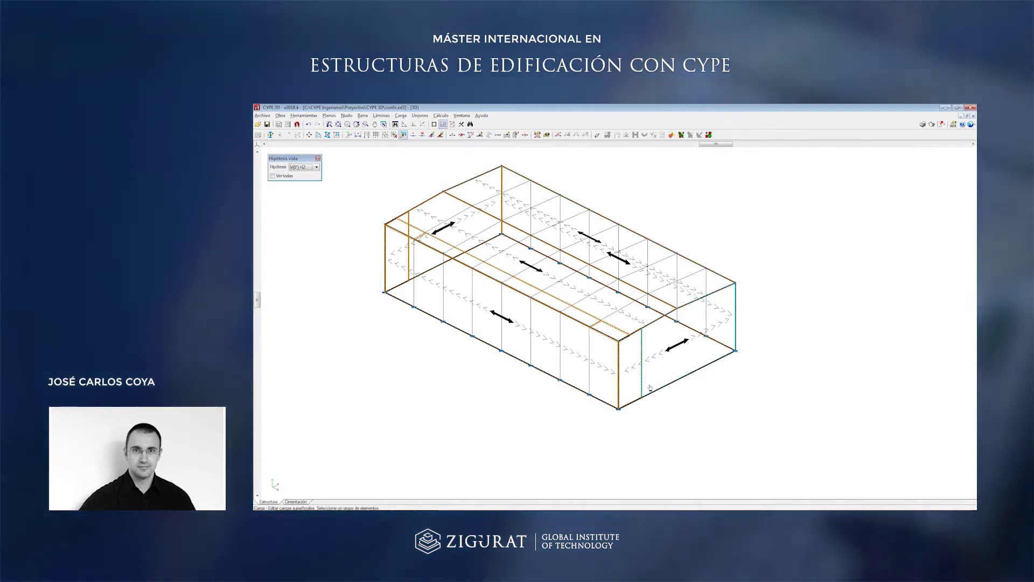
Examine the wind load zones on the front end façade and compare them with the roof and side zones.
{"action": "scroll", "coordinate": [650, 387], "scroll_direction": "up", "scroll_amount": 2}
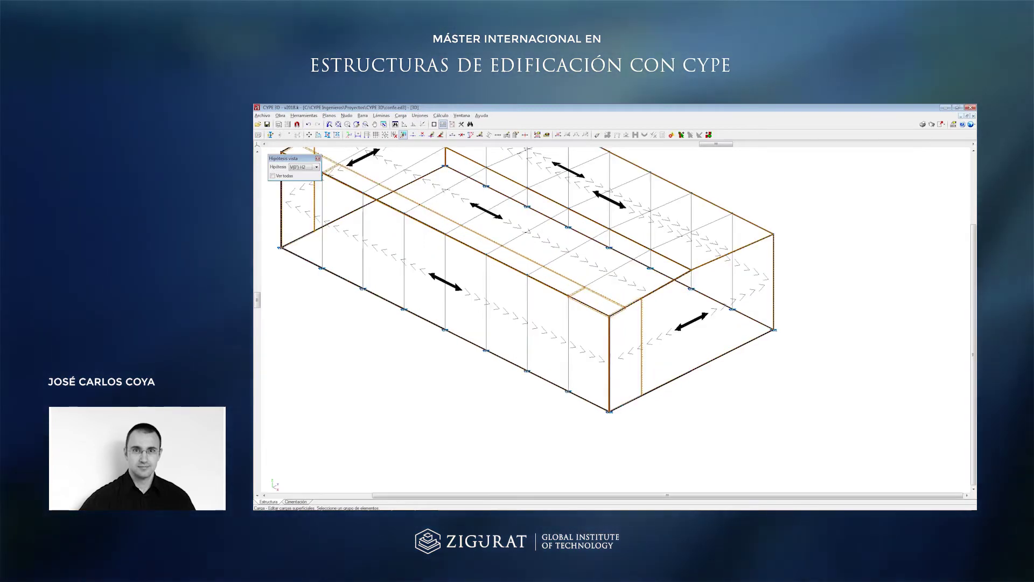
{"action": "scroll", "coordinate": [621, 388], "scroll_direction": "up", "scroll_amount": 5}
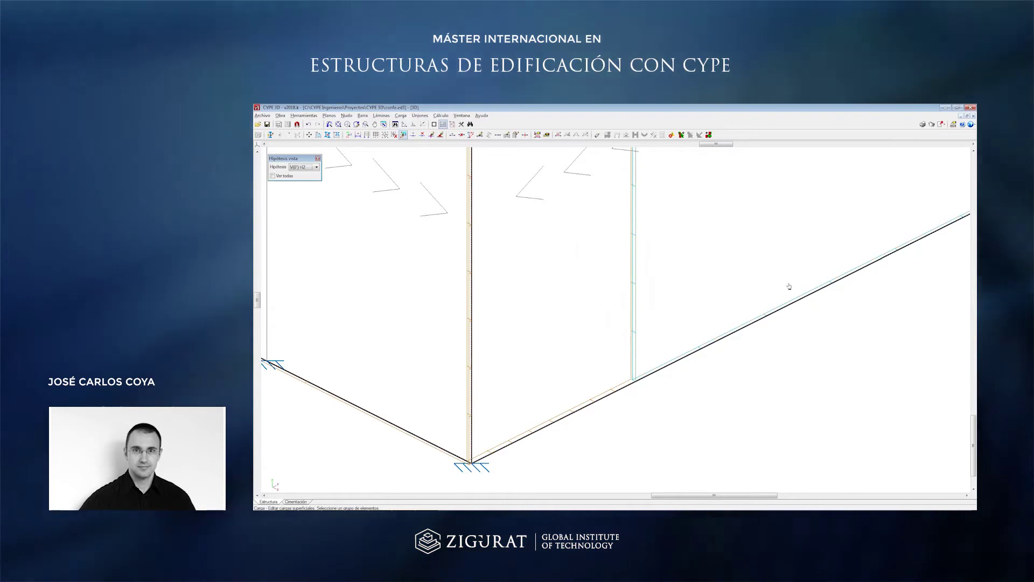
{"action": "scroll", "coordinate": [677, 417], "scroll_direction": "down", "scroll_amount": 5}
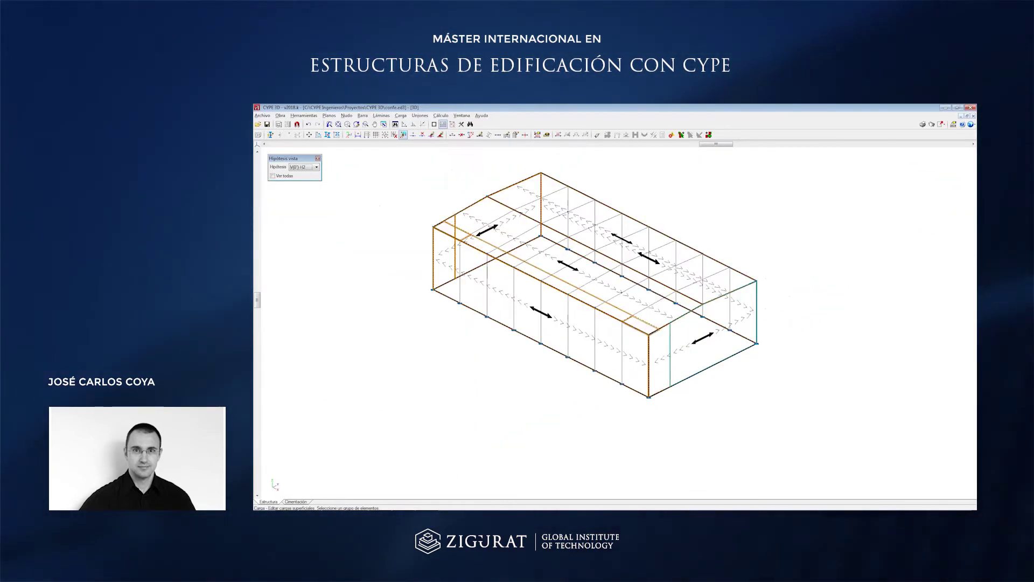
{"action": "scroll", "coordinate": [798, 371], "scroll_direction": "up", "scroll_amount": 1}
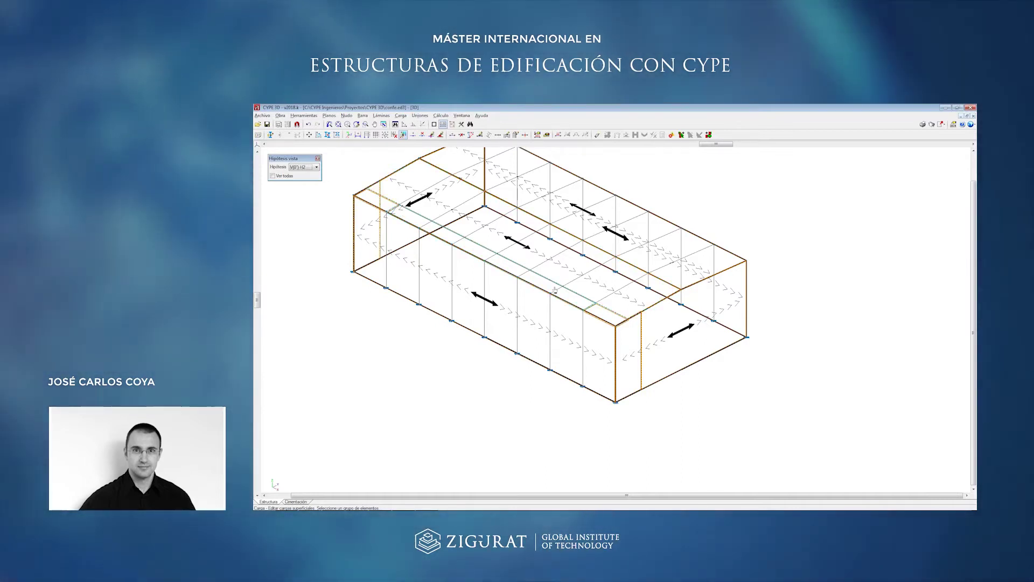
{"action": "scroll", "coordinate": [596, 341], "scroll_direction": "down", "scroll_amount": 1}
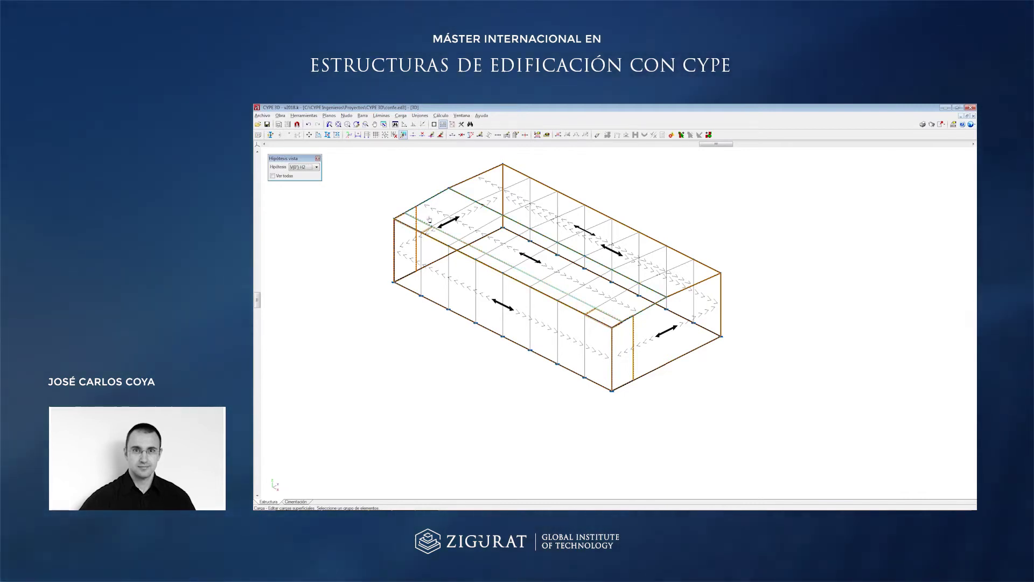
{"action": "scroll", "coordinate": [618, 291], "scroll_direction": "up", "scroll_amount": 2}
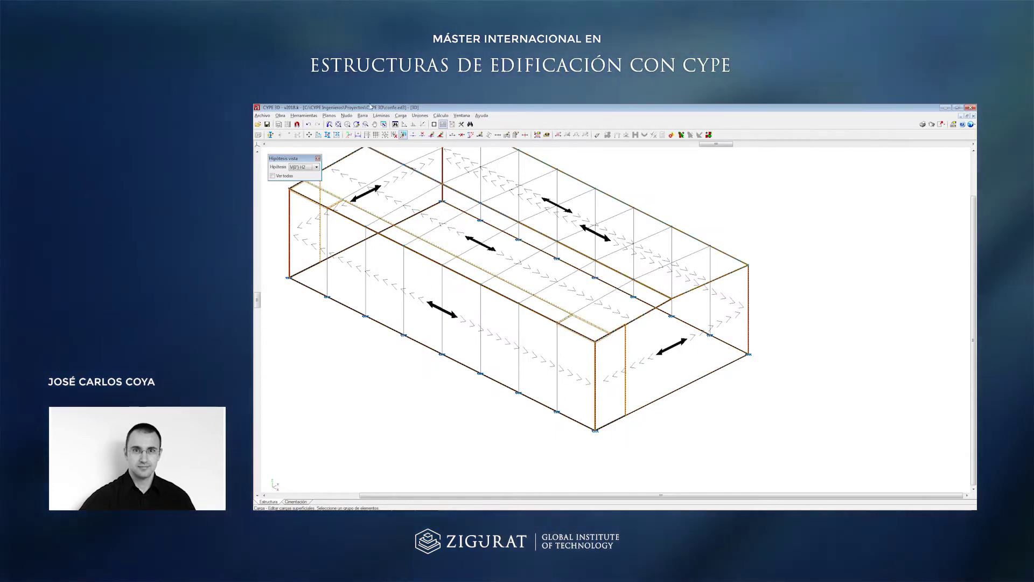
{"action": "scroll", "coordinate": [415, 315], "scroll_direction": "down", "scroll_amount": 2}
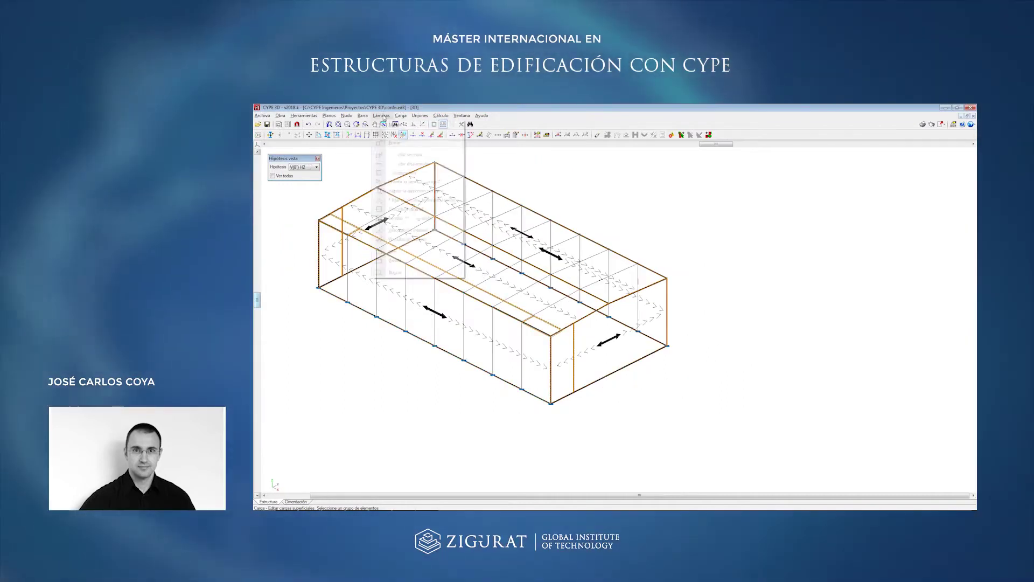
Group all columns and rafters of the portal frames into a single group.
{"action": "left_click", "coordinate": [363, 115]}
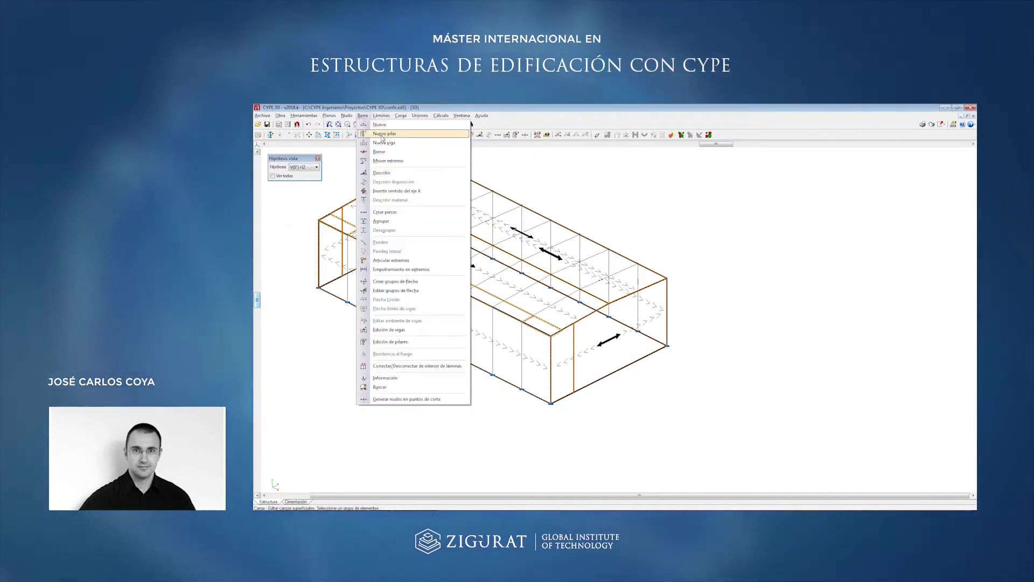
{"action": "left_click", "coordinate": [382, 172]}
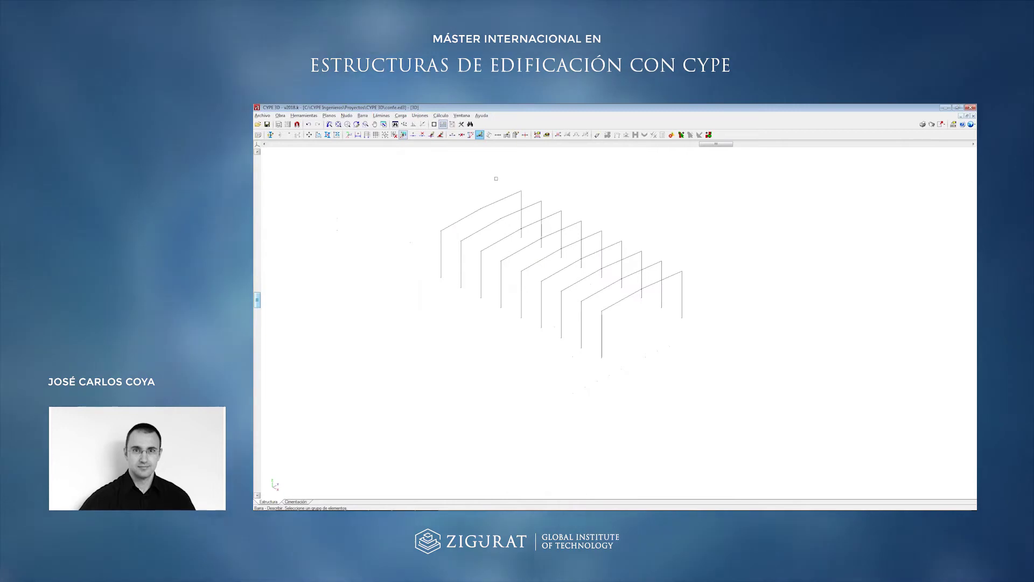
{"action": "left_click", "coordinate": [363, 115]}
{"action": "left_click", "coordinate": [525, 246]}
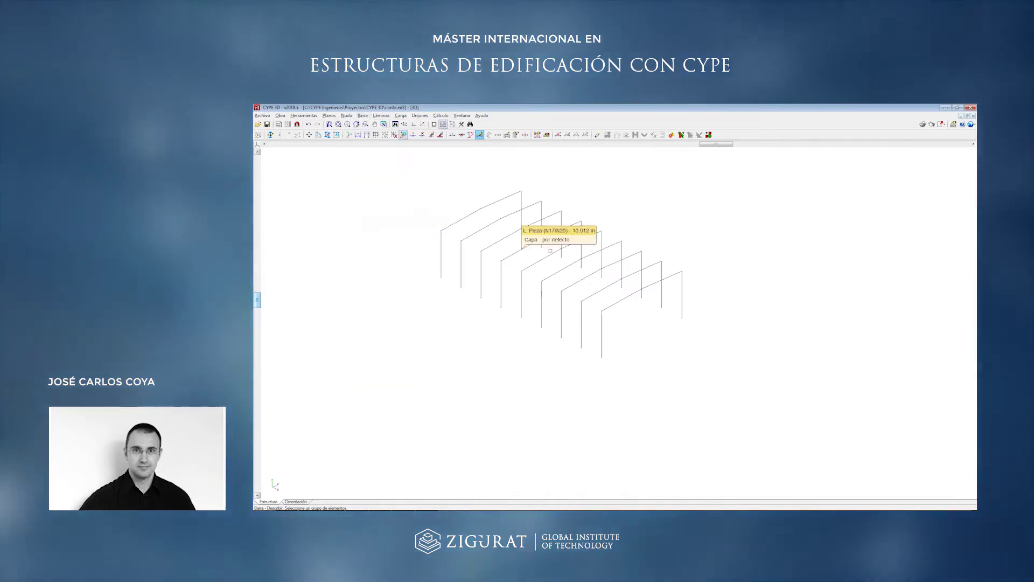
{"action": "left_click", "coordinate": [701, 334]}
{"action": "left_click", "coordinate": [415, 198]}
{"action": "right_click", "coordinate": [580, 294]}
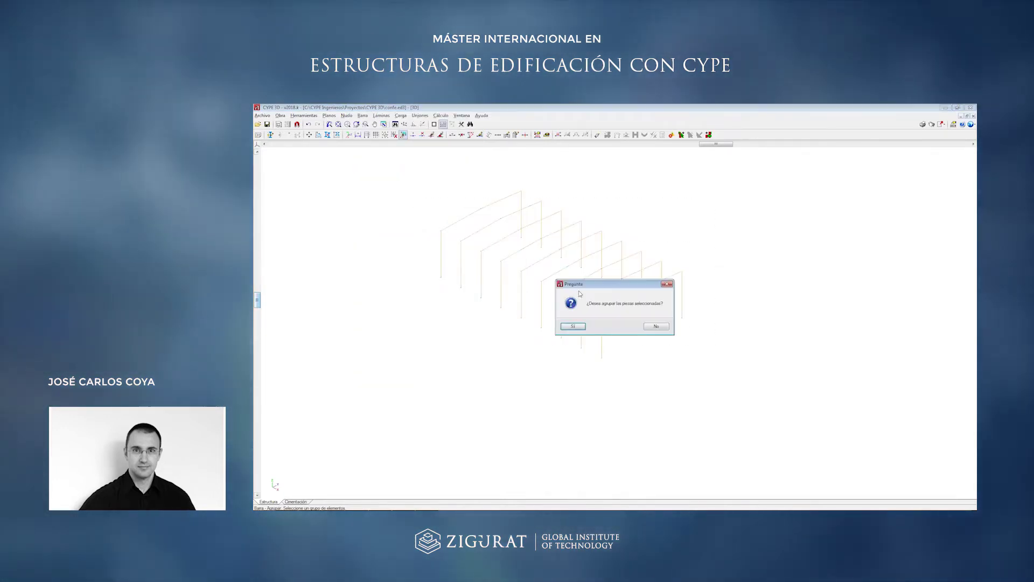
{"action": "key", "text": "Return"}
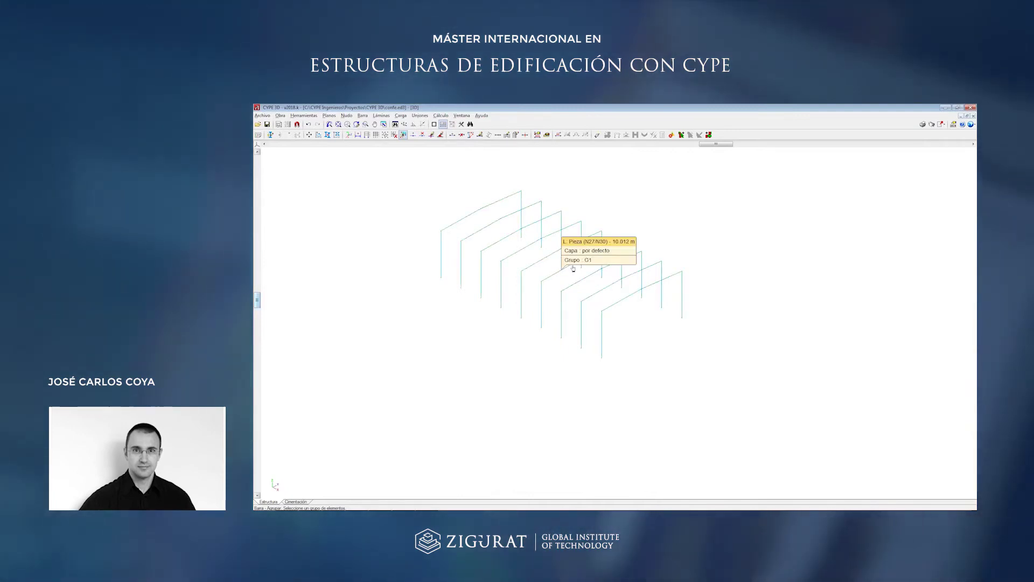
Describe the grouped frame bars as simple IPE 500 steel profiles, checking the section properties and leaving the fire resistance check disabled.
{"action": "left_click", "coordinate": [363, 115]}
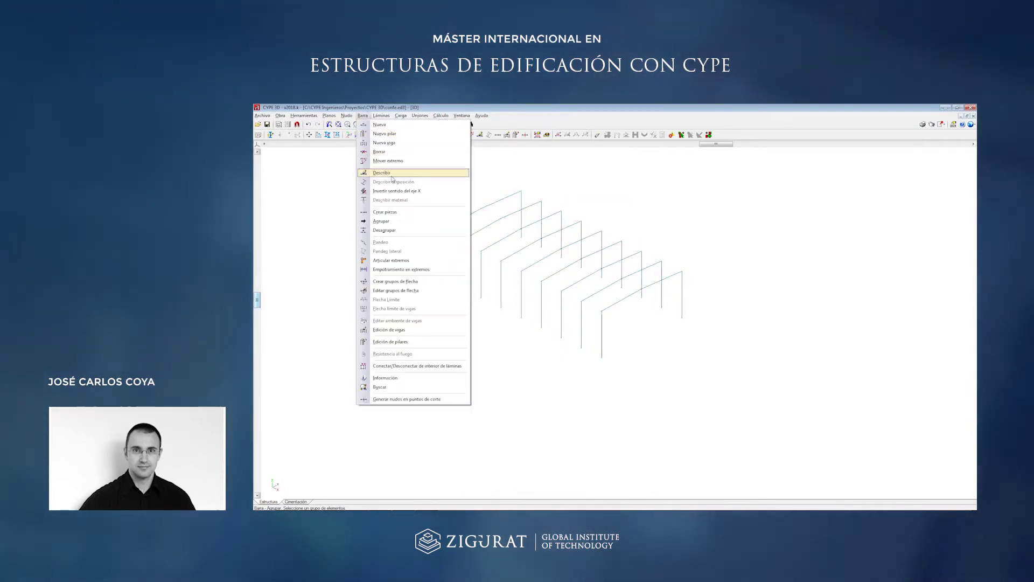
{"action": "left_click", "coordinate": [388, 173]}
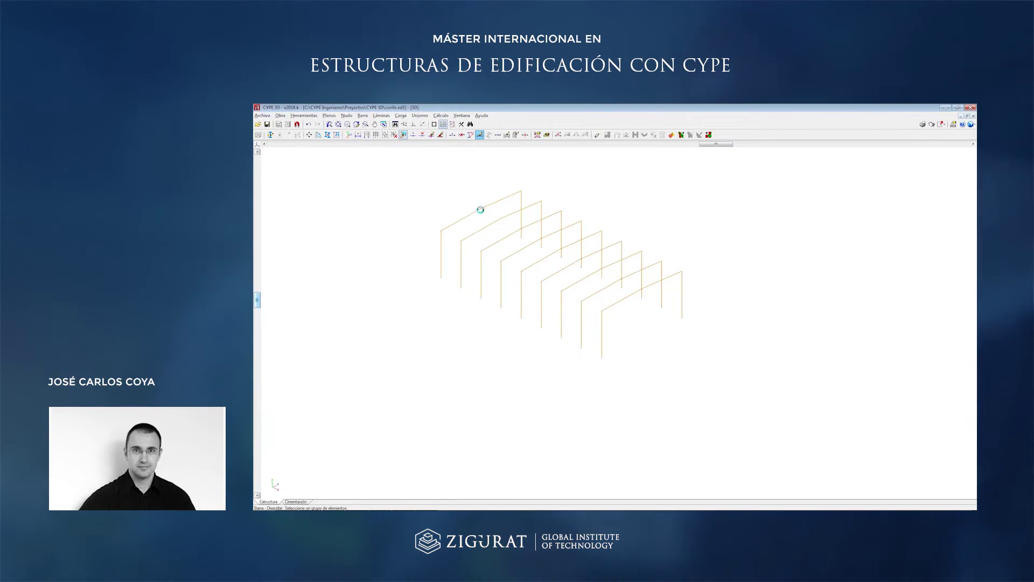
{"action": "left_click", "coordinate": [480, 209]}
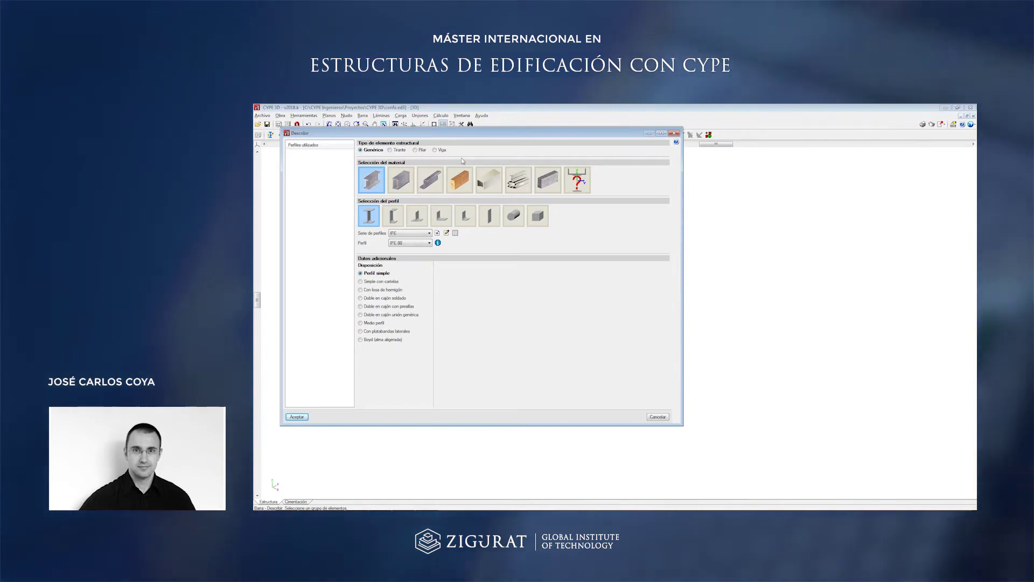
{"action": "left_click_drag", "start_coordinate": [437, 137], "coordinate": [506, 143]}
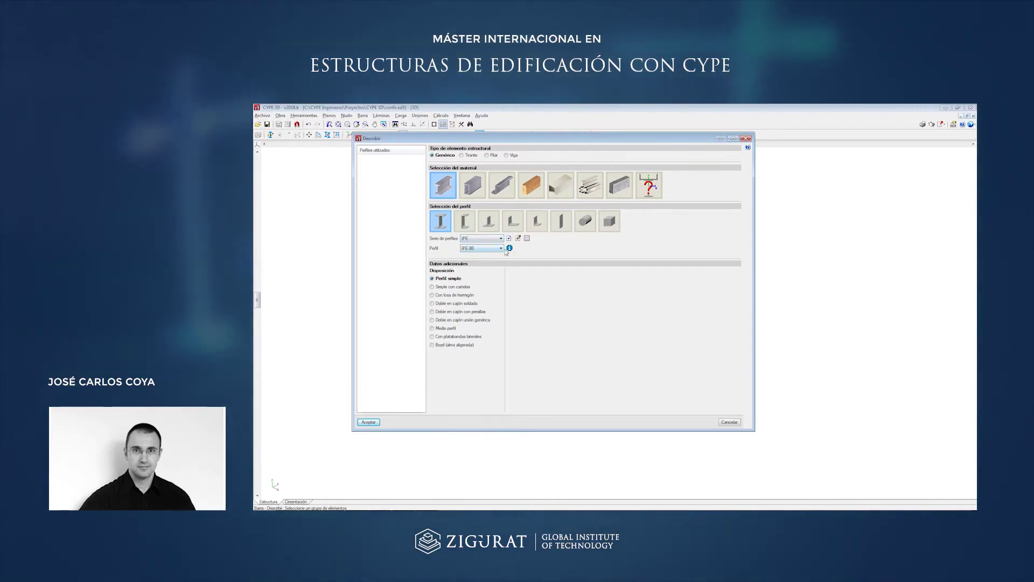
{"action": "left_click", "coordinate": [477, 328]}
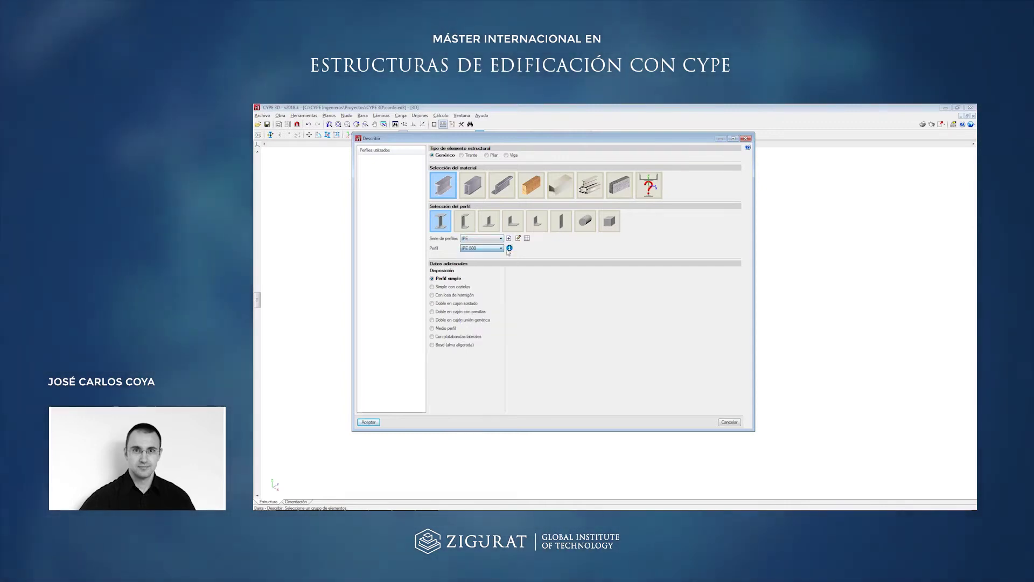
{"action": "left_click", "coordinate": [509, 249]}
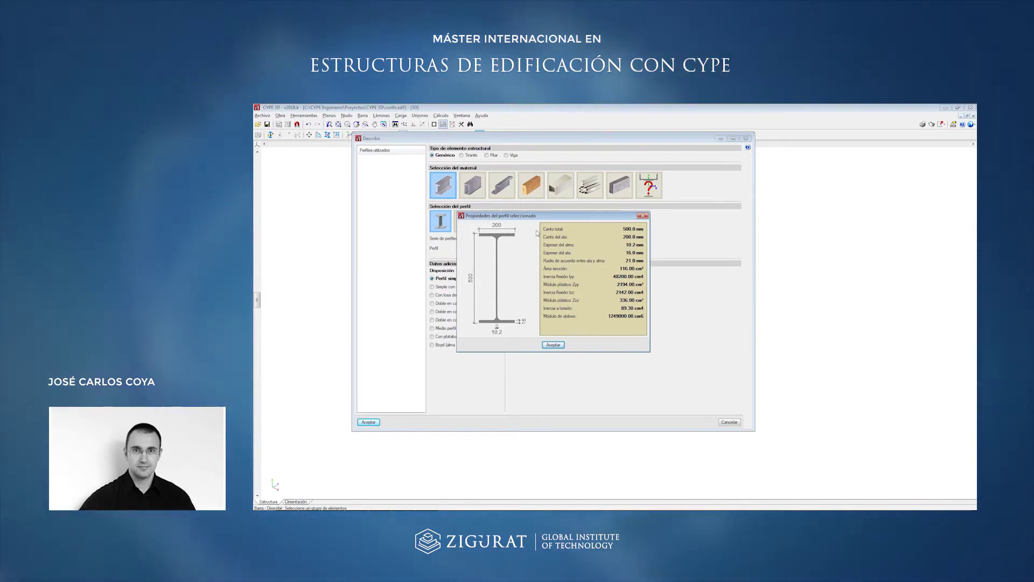
{"action": "left_click", "coordinate": [553, 345]}
{"action": "left_click", "coordinate": [443, 185]}
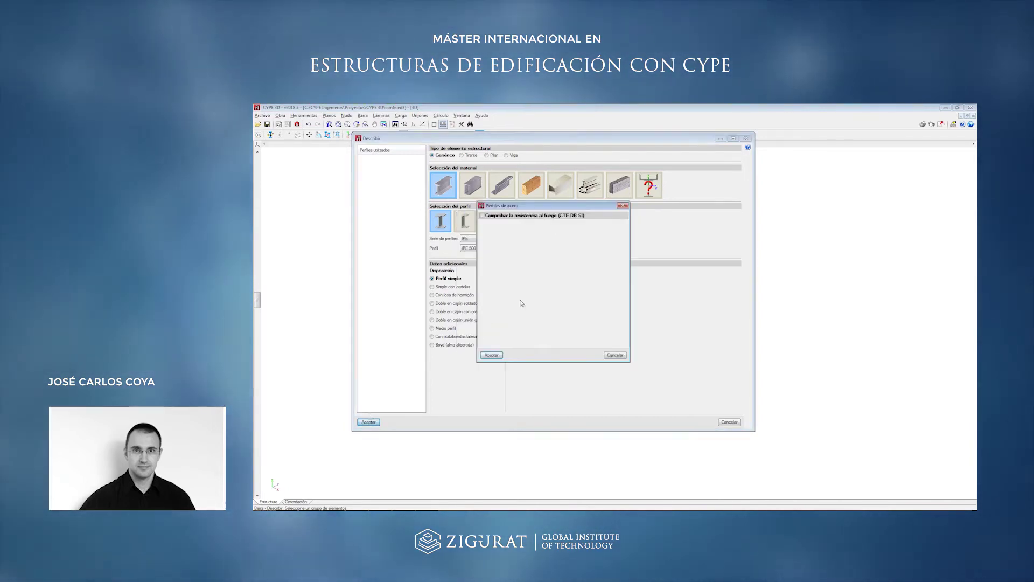
{"action": "left_click", "coordinate": [491, 355]}
{"action": "left_click", "coordinate": [368, 422]}
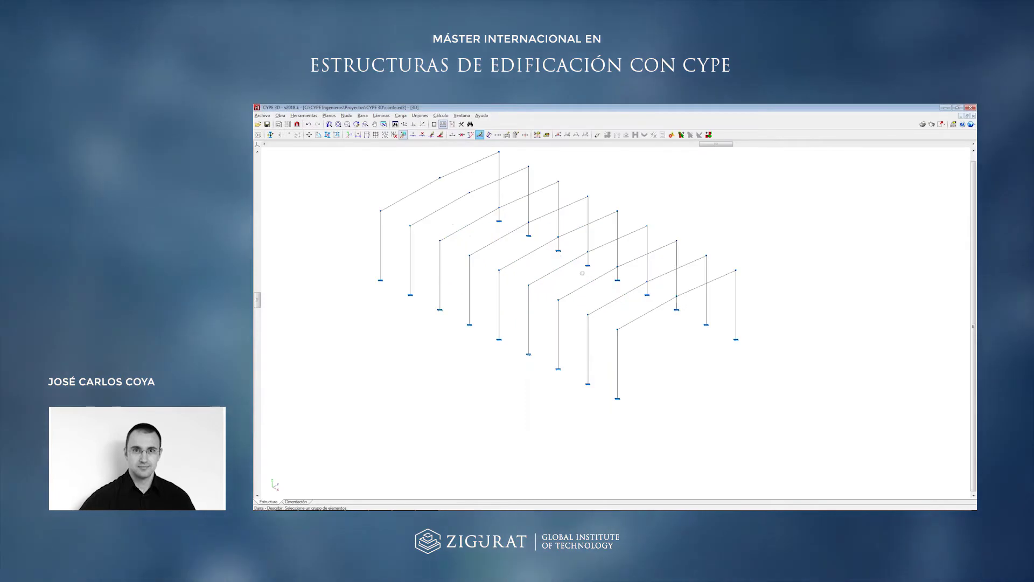
Check the profile labels and local axes on the frame bars, and look over the available load commands.
{"action": "scroll", "coordinate": [582, 273], "scroll_direction": "up", "scroll_amount": 5}
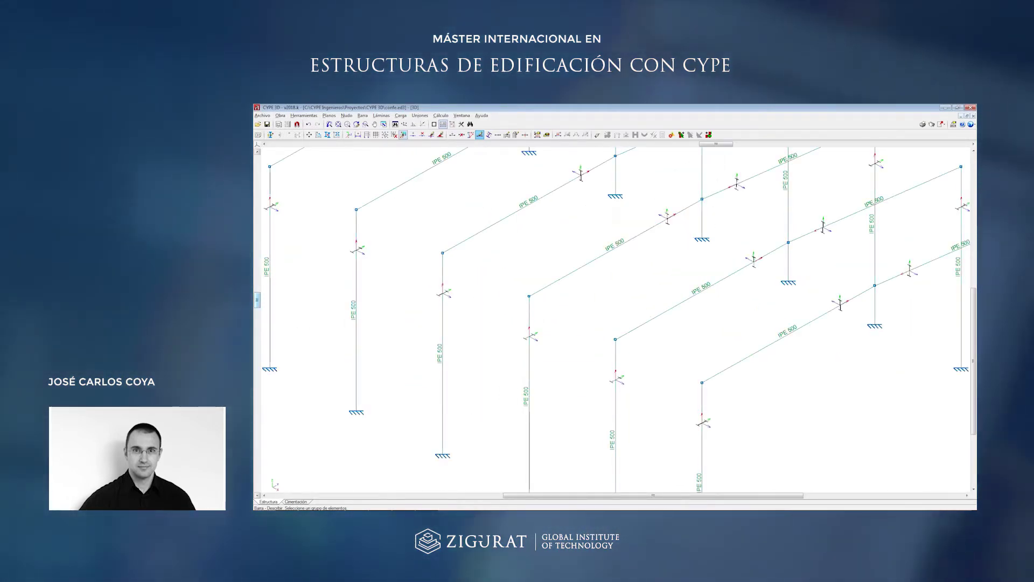
{"action": "scroll", "coordinate": [614, 323], "scroll_direction": "down", "scroll_amount": 5}
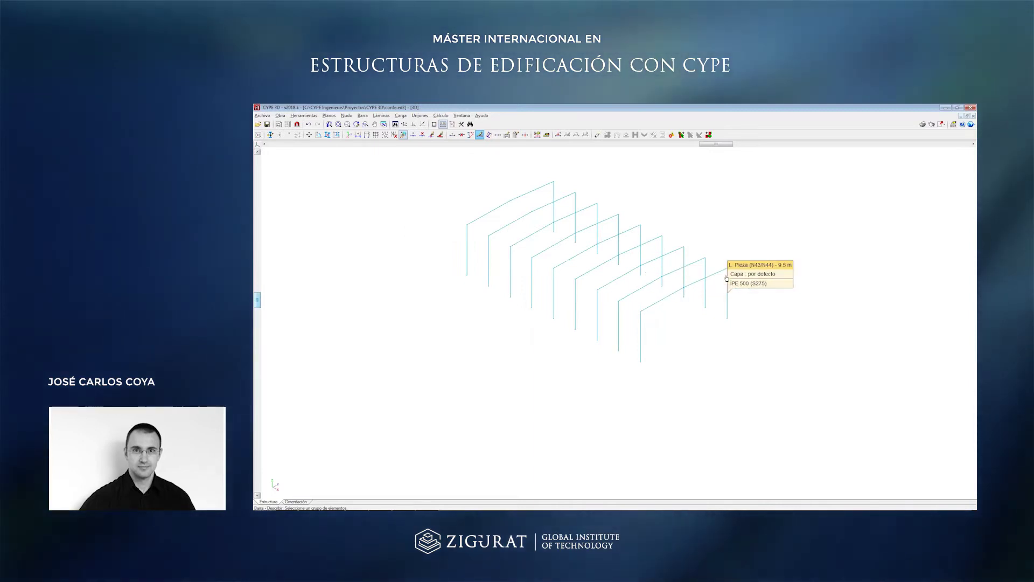
{"action": "left_click", "coordinate": [401, 115]}
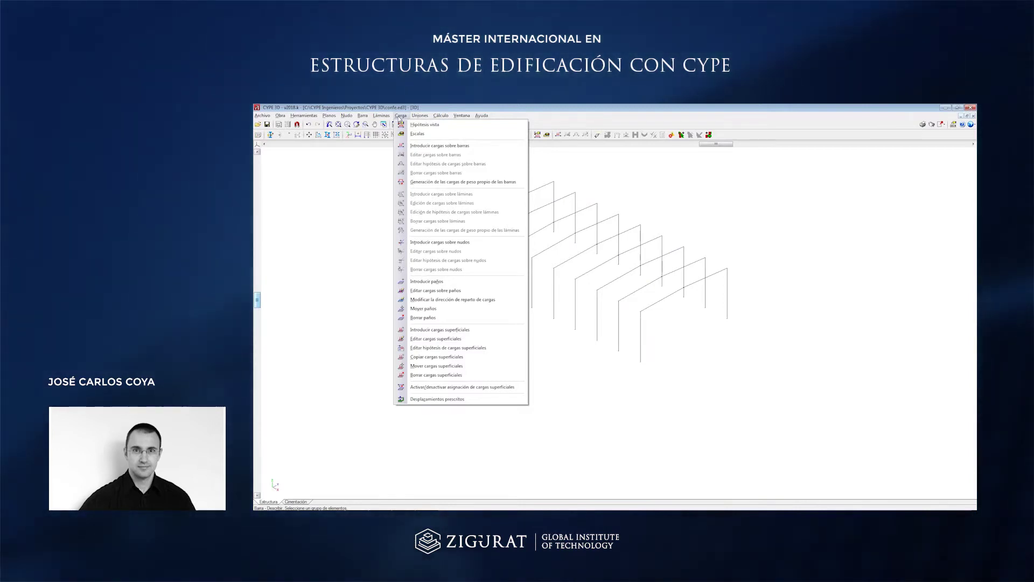
{"action": "left_click", "coordinate": [401, 116]}
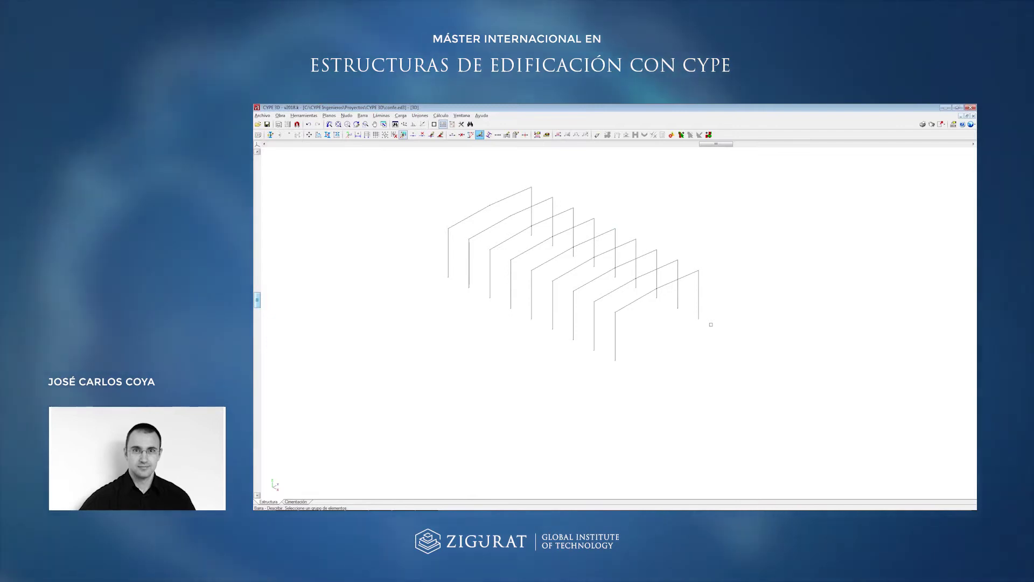
Check the buckling and lateral buckling settings of the portal frame columns.
{"action": "scroll", "coordinate": [712, 269], "scroll_direction": "up", "scroll_amount": 1}
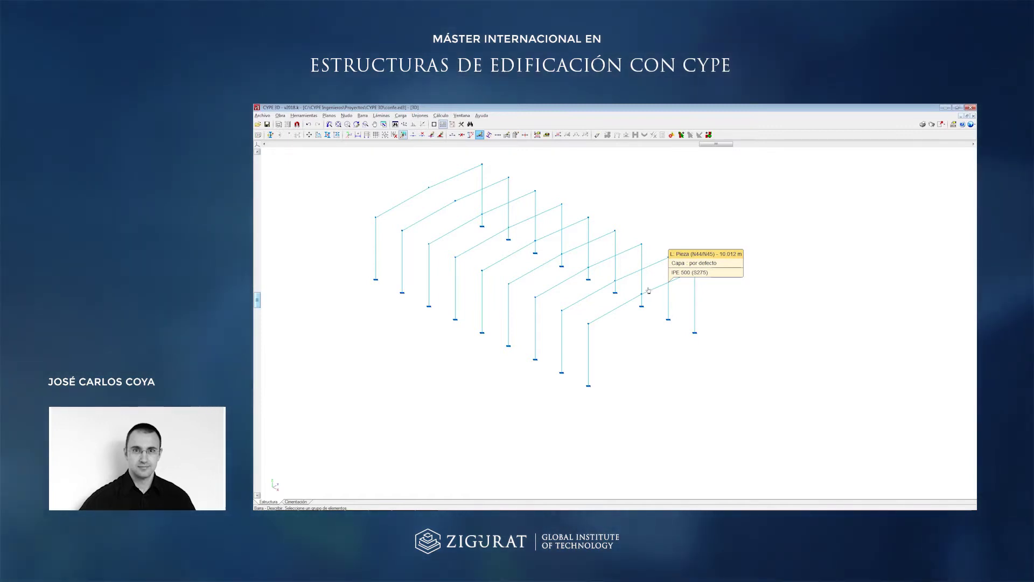
{"action": "scroll", "coordinate": [614, 186], "scroll_direction": "up", "scroll_amount": 1}
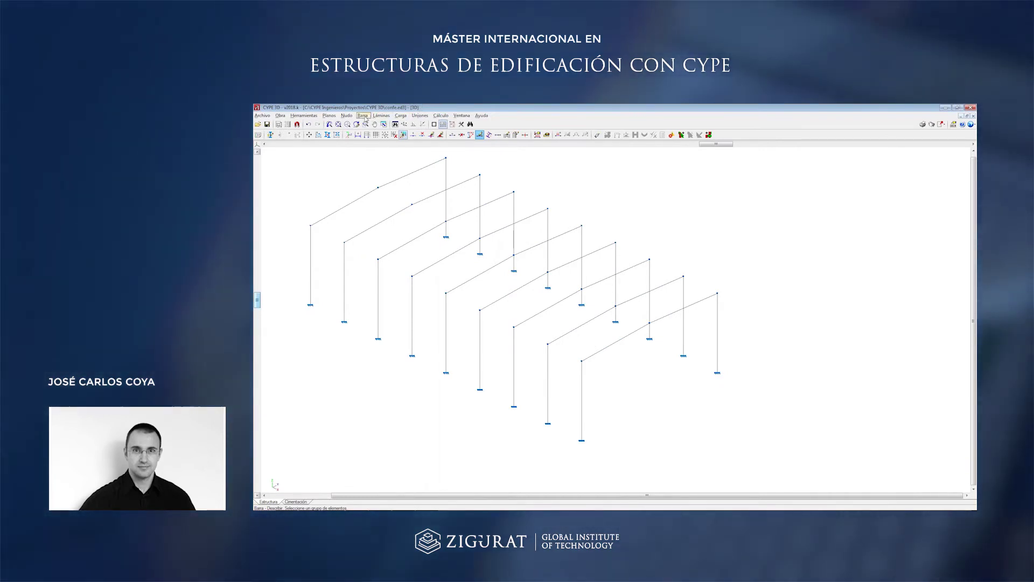
{"action": "left_click", "coordinate": [364, 116]}
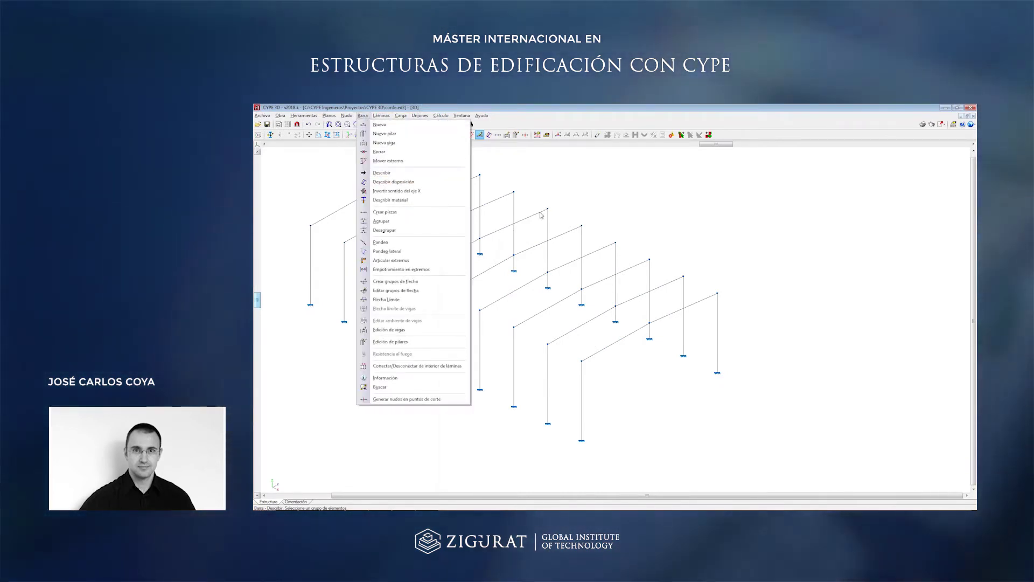
{"action": "left_click", "coordinate": [388, 245]}
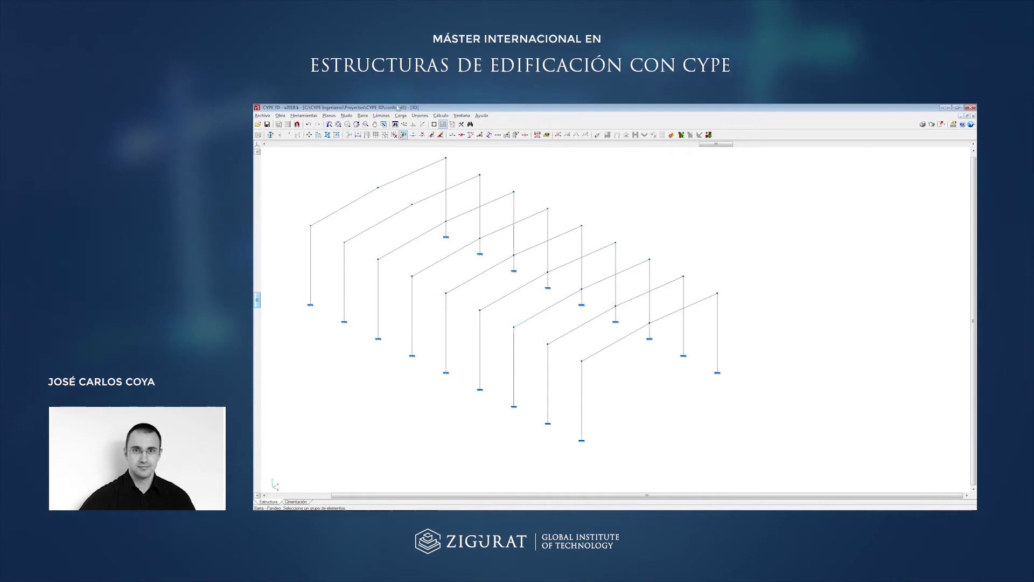
{"action": "left_click", "coordinate": [363, 116]}
{"action": "left_click", "coordinate": [391, 207]}
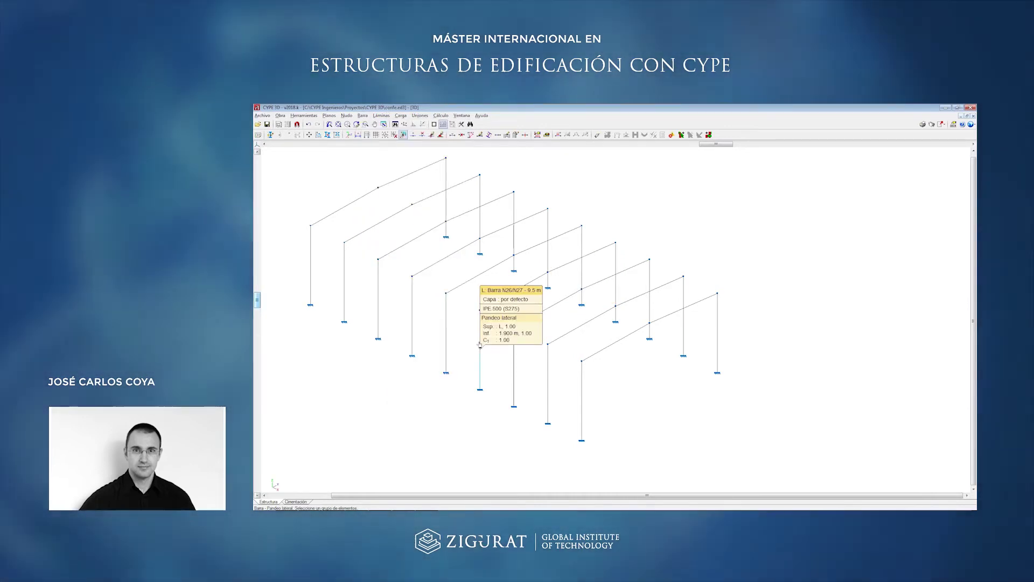
{"action": "left_click", "coordinate": [480, 345]}
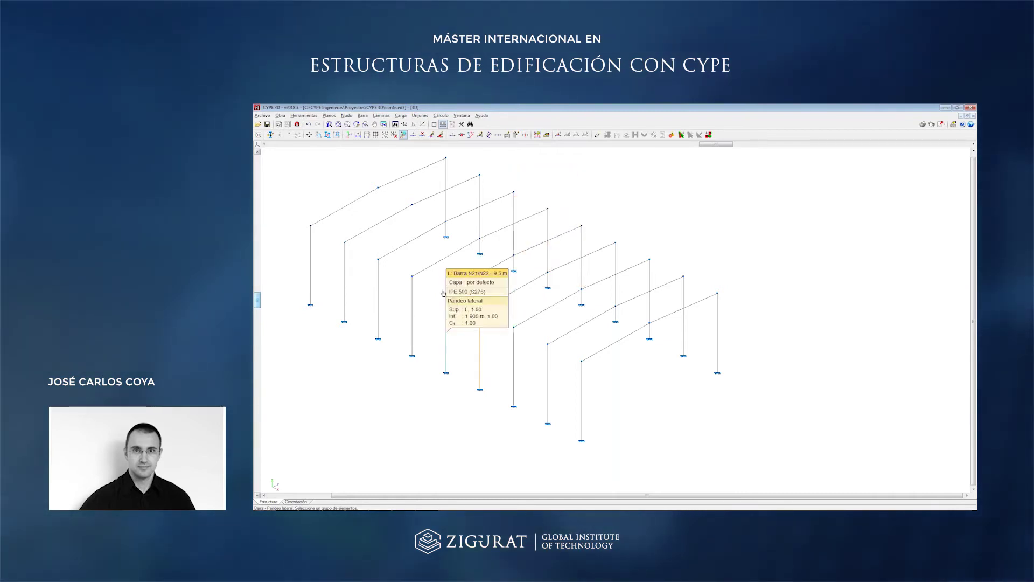
Start a new bar and import the predefined Huecos cuadrados series of square hollow steel profiles.
{"action": "left_click", "coordinate": [361, 115]}
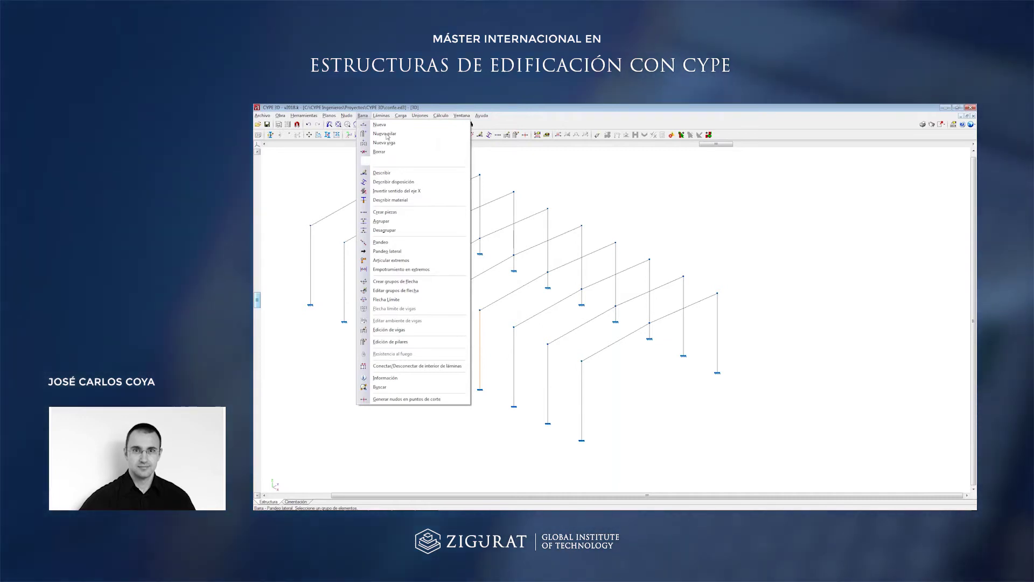
{"action": "left_click", "coordinate": [380, 125]}
{"action": "scroll", "coordinate": [787, 280], "scroll_direction": "down", "scroll_amount": 3}
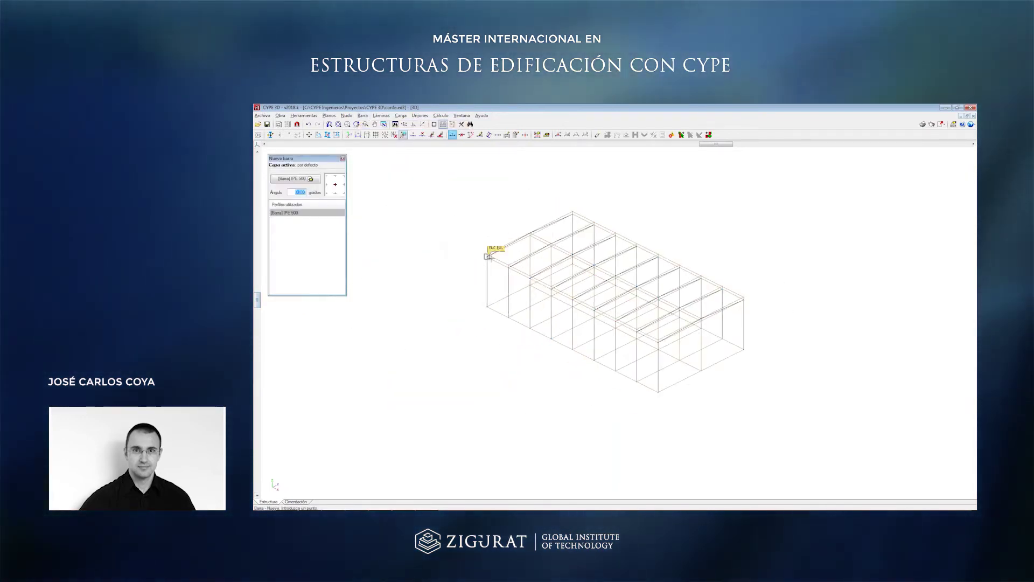
{"action": "scroll", "coordinate": [639, 322], "scroll_direction": "up", "scroll_amount": 2}
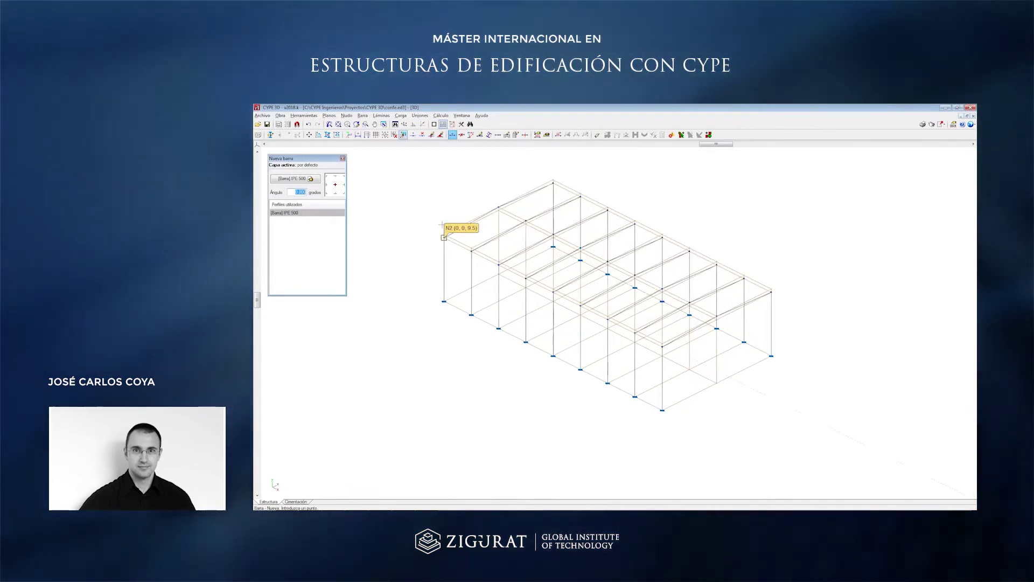
{"action": "left_click", "coordinate": [295, 179]}
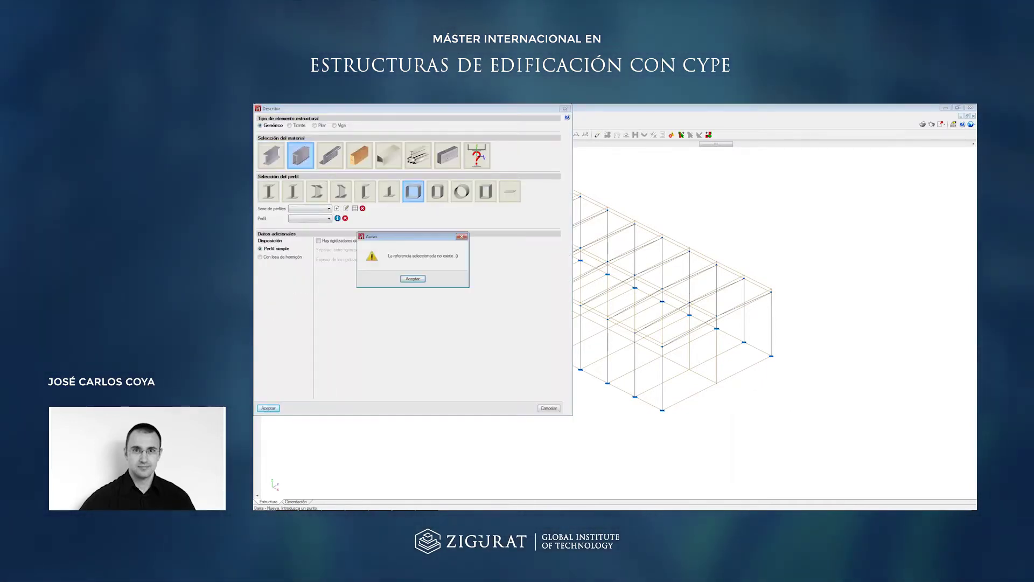
{"action": "left_click", "coordinate": [412, 279]}
{"action": "left_click", "coordinate": [355, 208]}
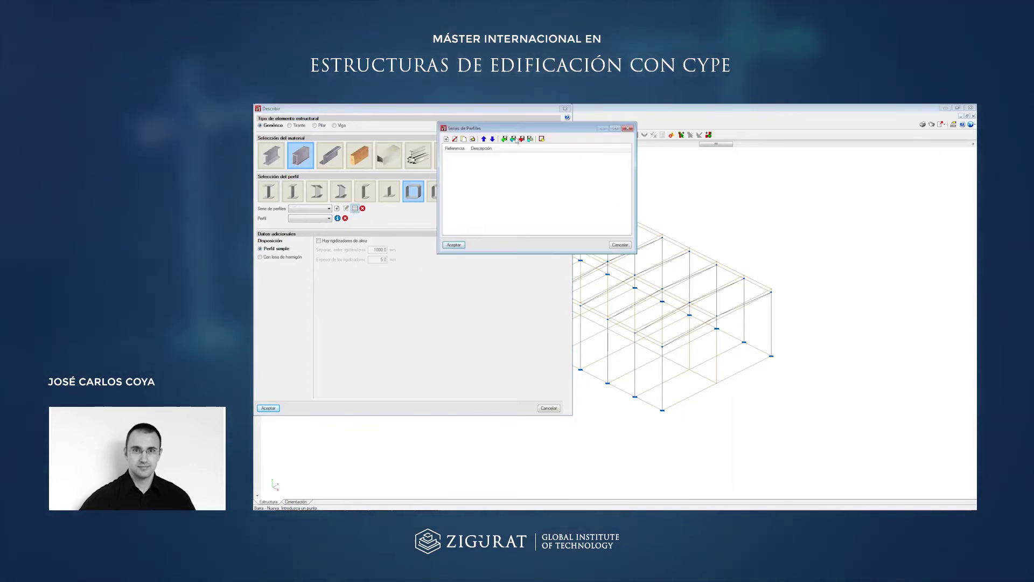
{"action": "left_click", "coordinate": [542, 139]}
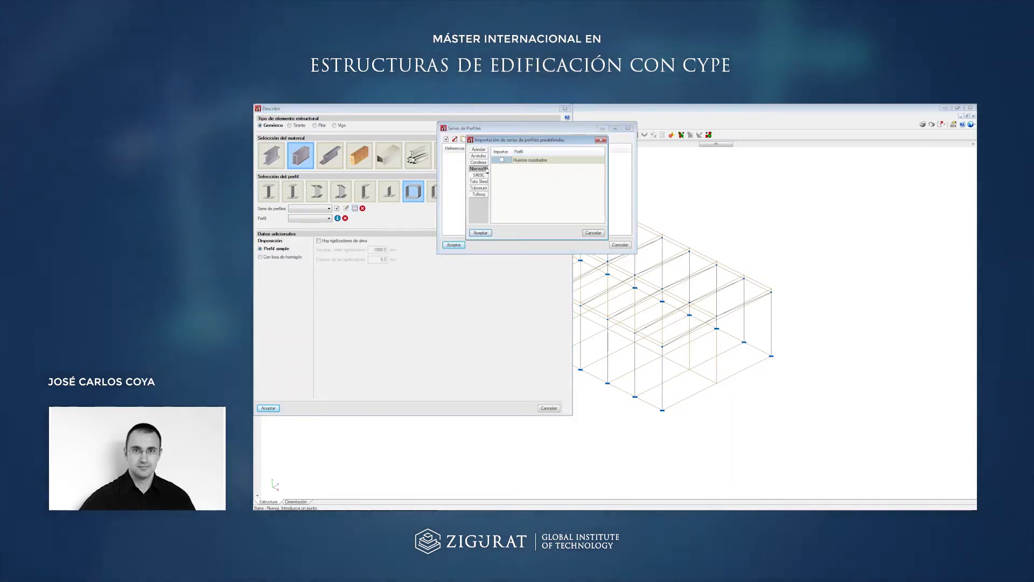
{"action": "left_click", "coordinate": [480, 233]}
{"action": "left_click", "coordinate": [454, 245]}
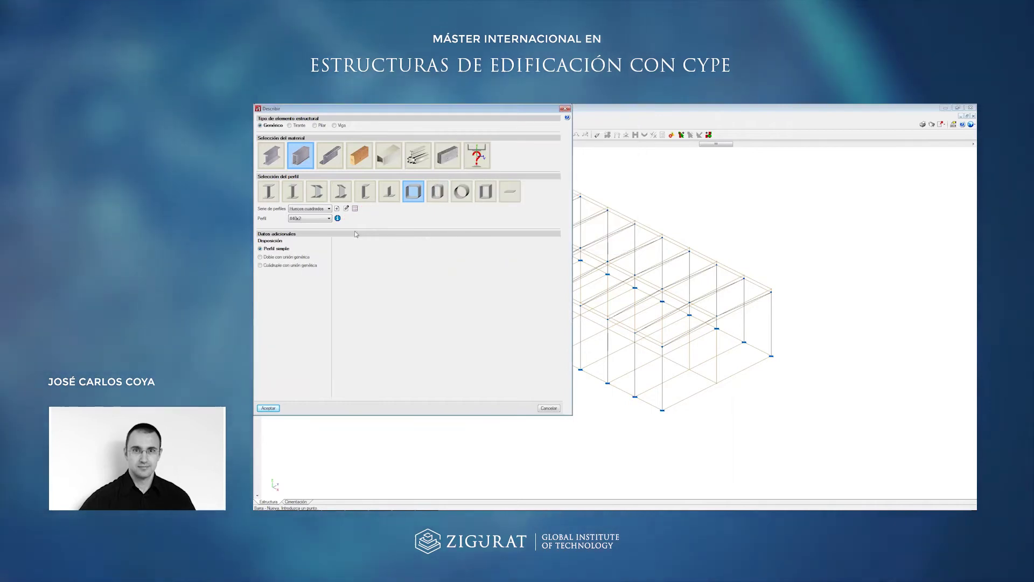
Draw an eave bar with the #100x5 square hollow profile between the column heads of the first two frames.
{"action": "left_click", "coordinate": [329, 218]}
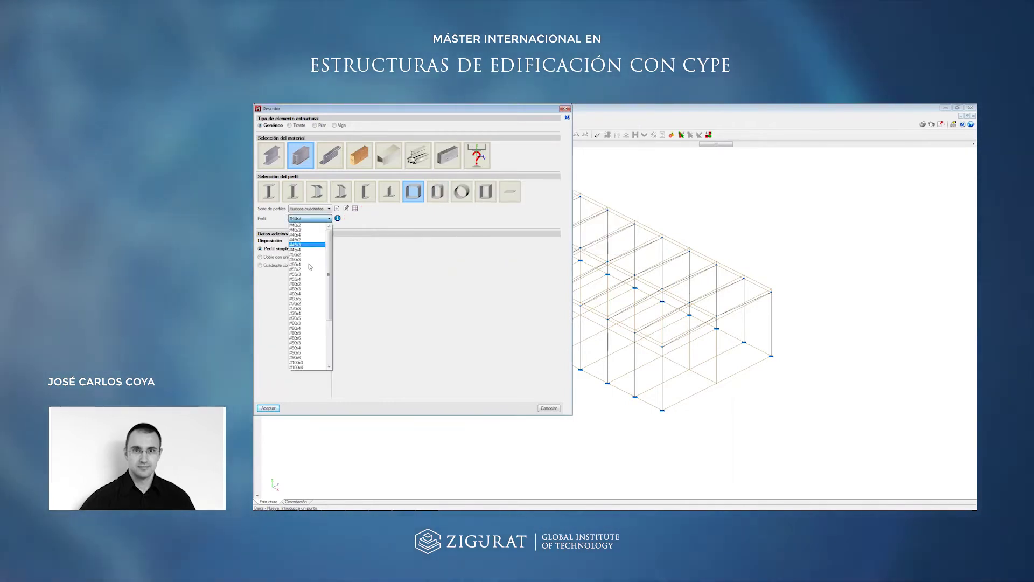
{"action": "scroll", "coordinate": [306, 357], "scroll_direction": "down", "scroll_amount": 1}
{"action": "left_click", "coordinate": [305, 358]}
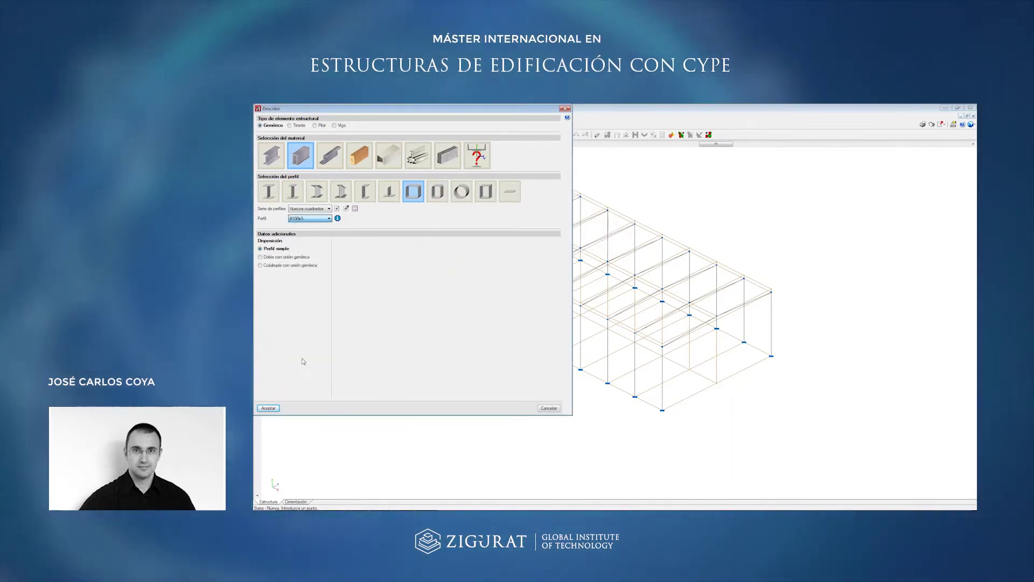
{"action": "left_click", "coordinate": [268, 408]}
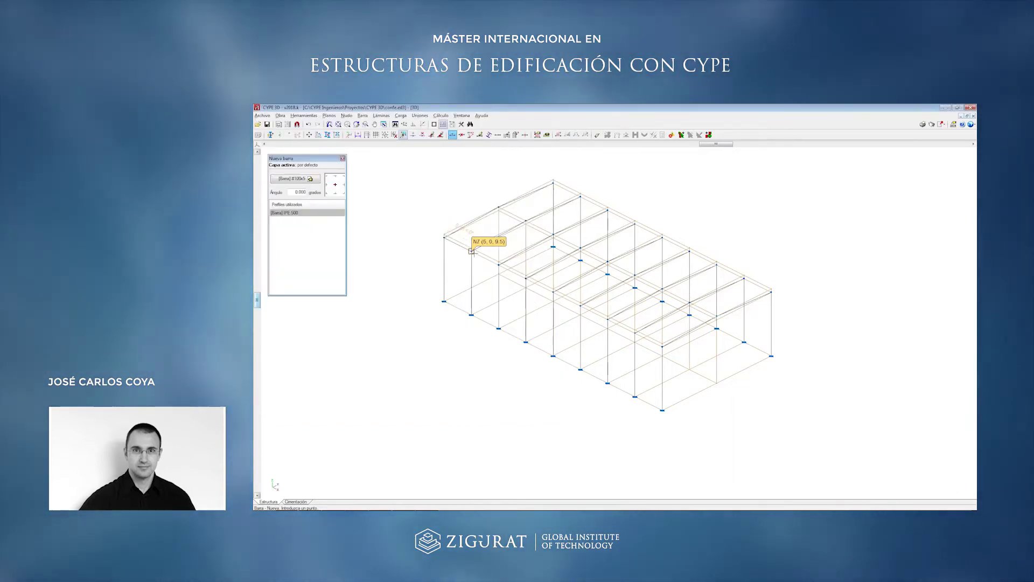
{"action": "left_click", "coordinate": [471, 250]}
Pin the ends of the eave bar between the first two frames.
{"action": "left_click", "coordinate": [363, 115]}
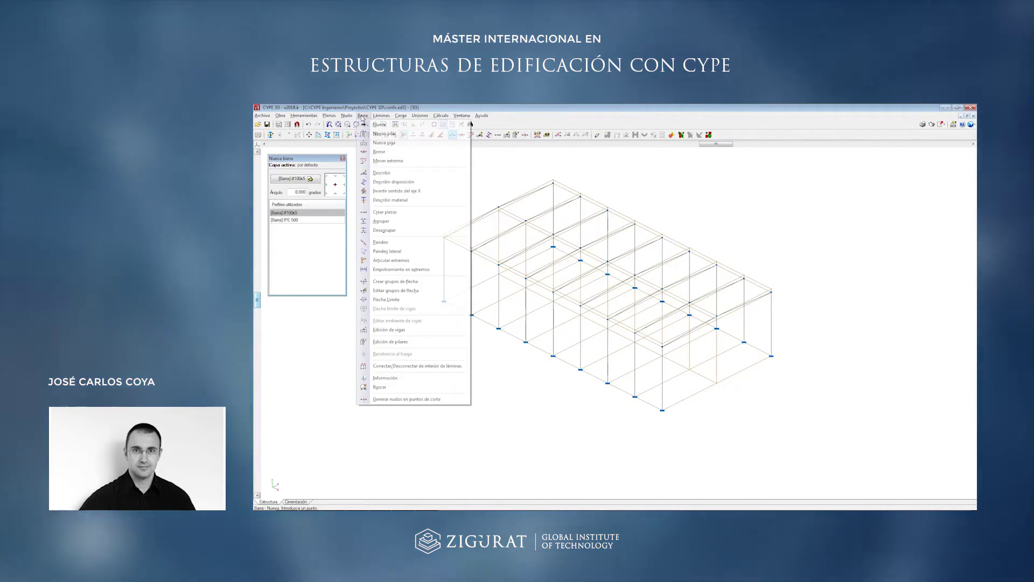
{"action": "left_click", "coordinate": [391, 260]}
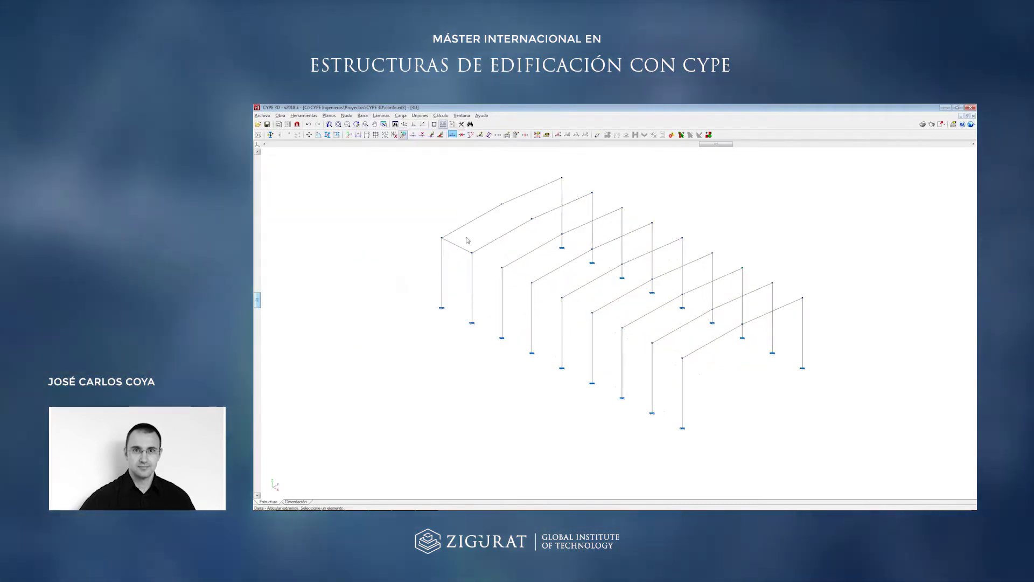
{"action": "scroll", "coordinate": [467, 239], "scroll_direction": "up", "scroll_amount": 5}
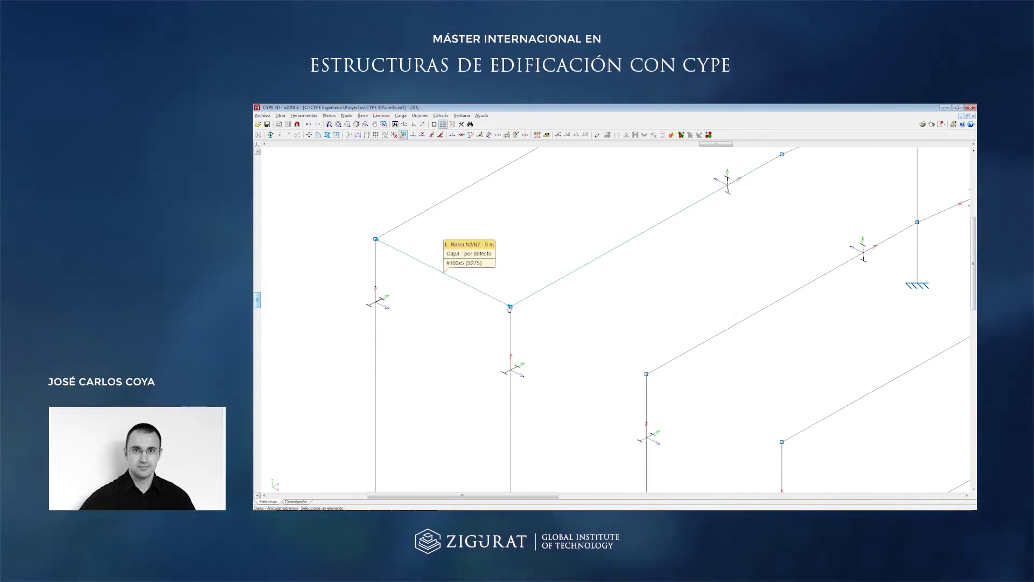
{"action": "scroll", "coordinate": [467, 286], "scroll_direction": "down", "scroll_amount": 5}
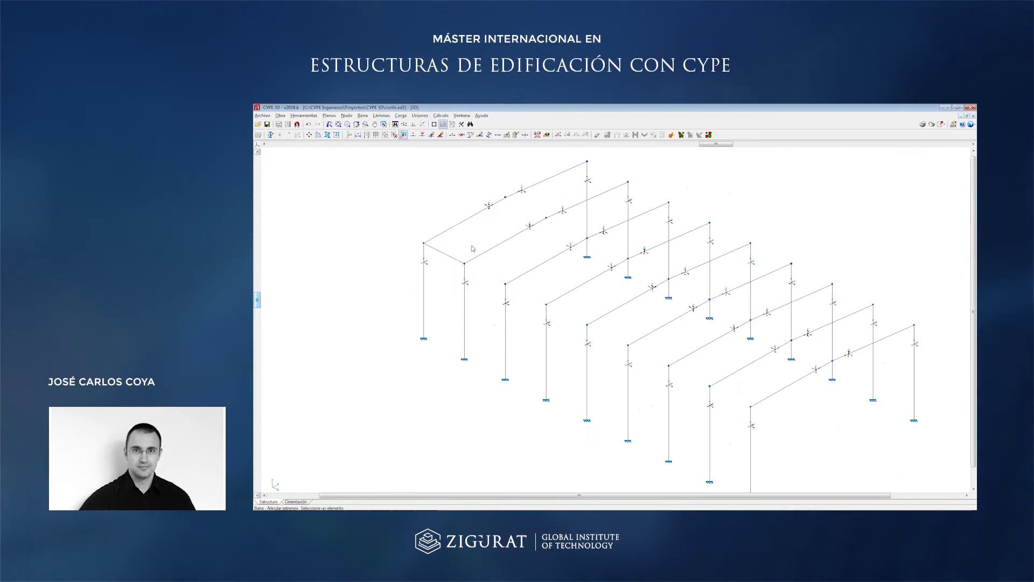
Assign simply supported buckling (coefficient 1) to the eave bar in both the xy and xz planes, with equivalent moment coefficients of 1.000.
{"action": "left_click", "coordinate": [363, 115]}
{"action": "left_click", "coordinate": [399, 250]}
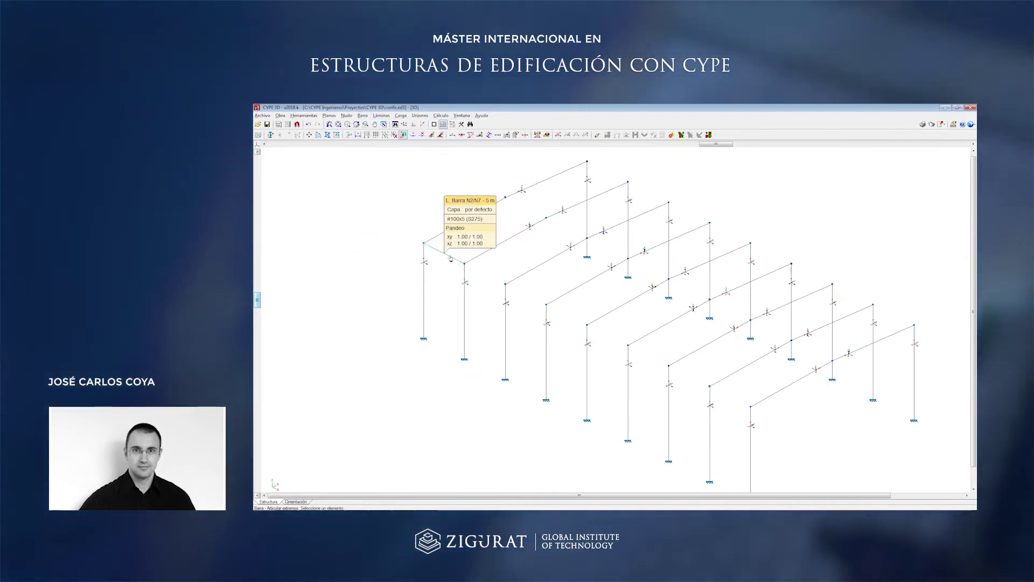
{"action": "left_click", "coordinate": [450, 258]}
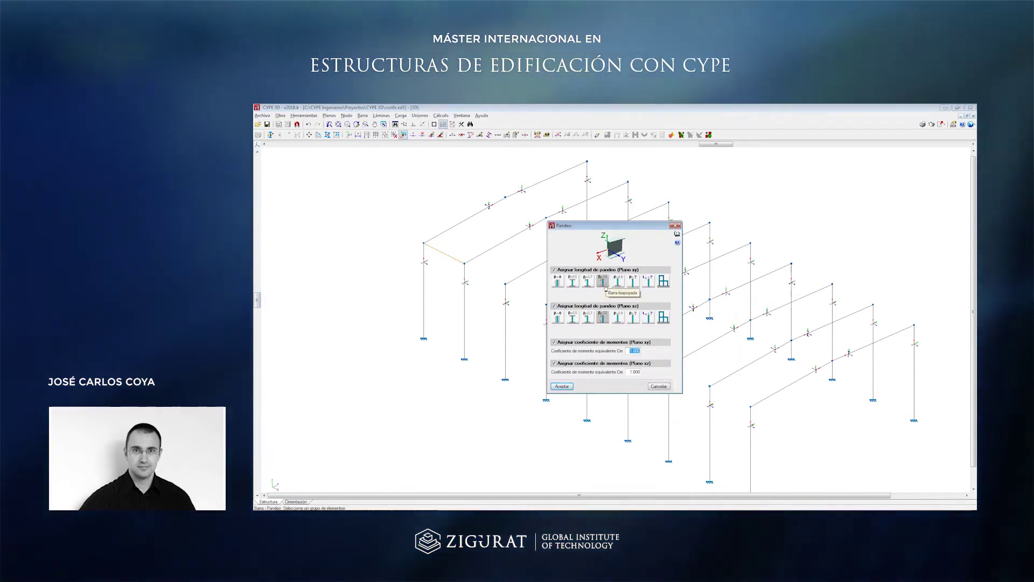
{"action": "left_click", "coordinate": [562, 386]}
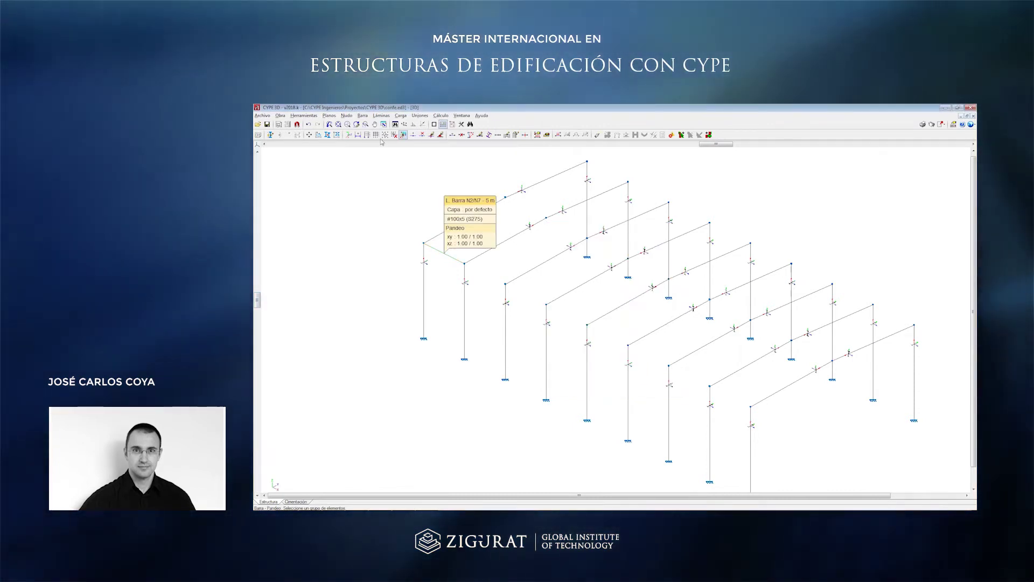
Assign lateral buckling to the eave bar's flanges with a critical moment factor of 1.000, and start a symmetry operation including nodes, bars and panels.
{"action": "left_click", "coordinate": [363, 115]}
{"action": "left_click", "coordinate": [406, 252]}
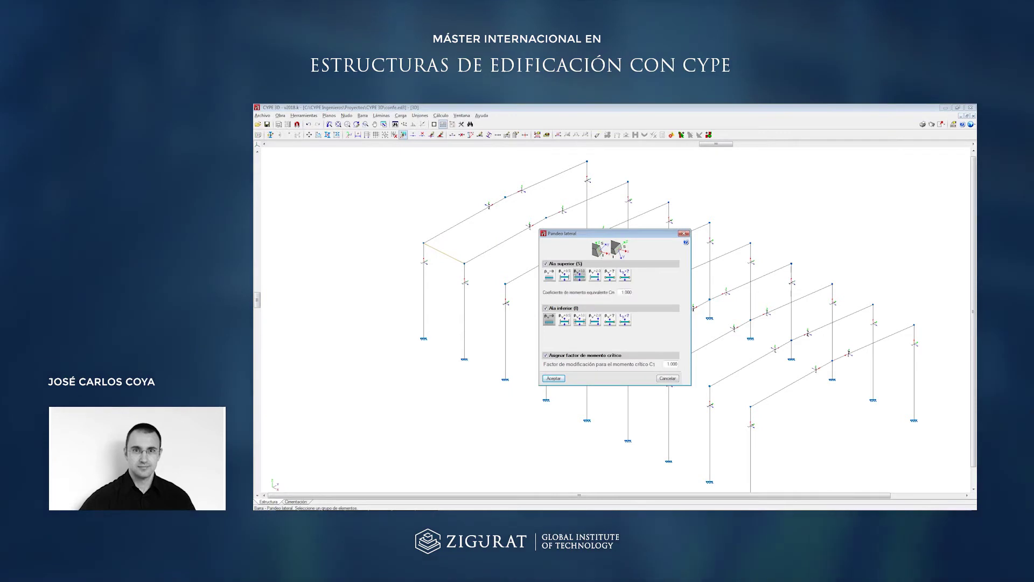
{"action": "left_click", "coordinate": [555, 379]}
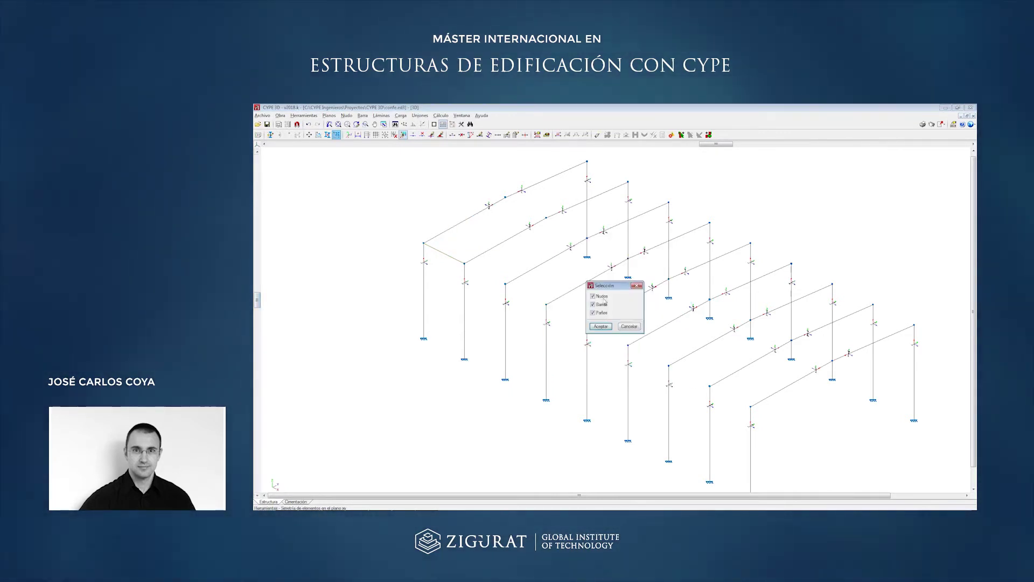
{"action": "left_click", "coordinate": [600, 326]}
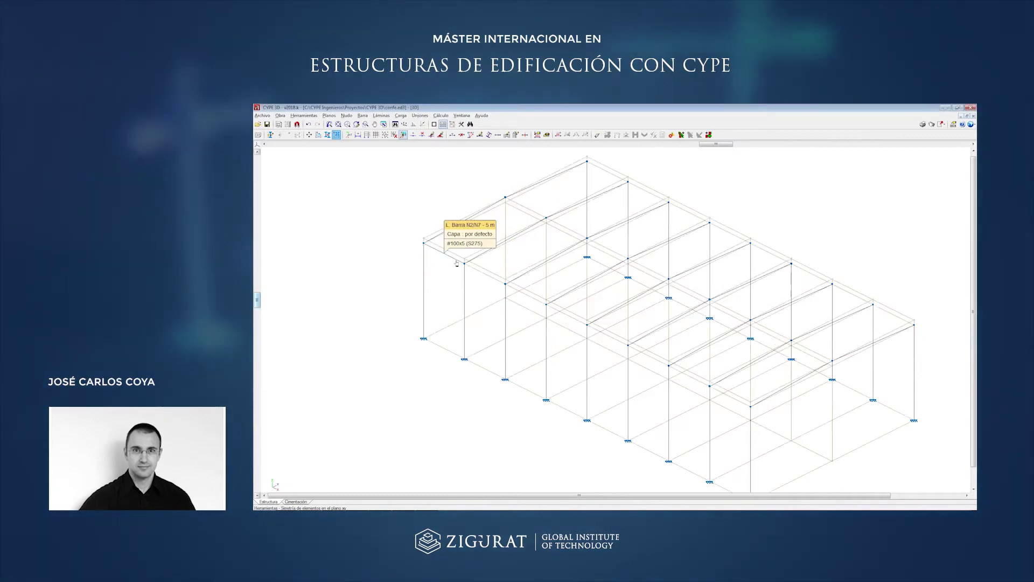
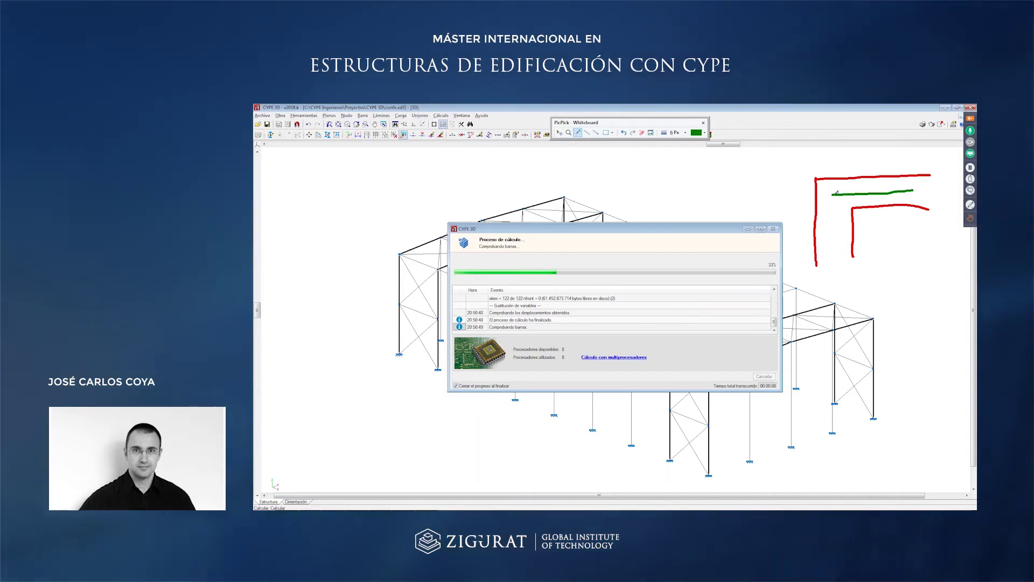
Mark the bar end portions inside the joint in magenta on the whiteboard sketch of the frame corner.
{"action": "left_click", "coordinate": [697, 132]}
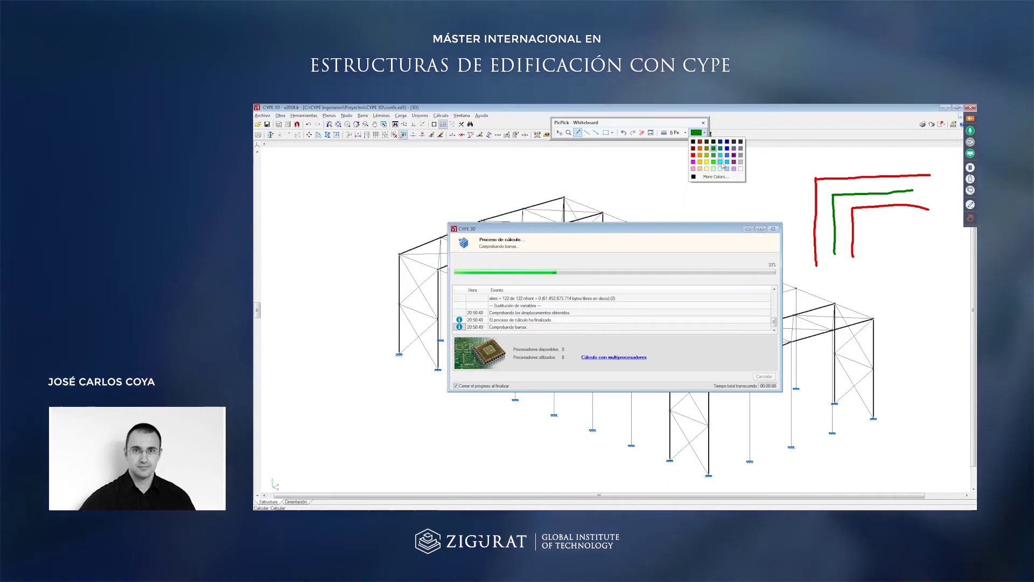
{"action": "left_click", "coordinate": [693, 162]}
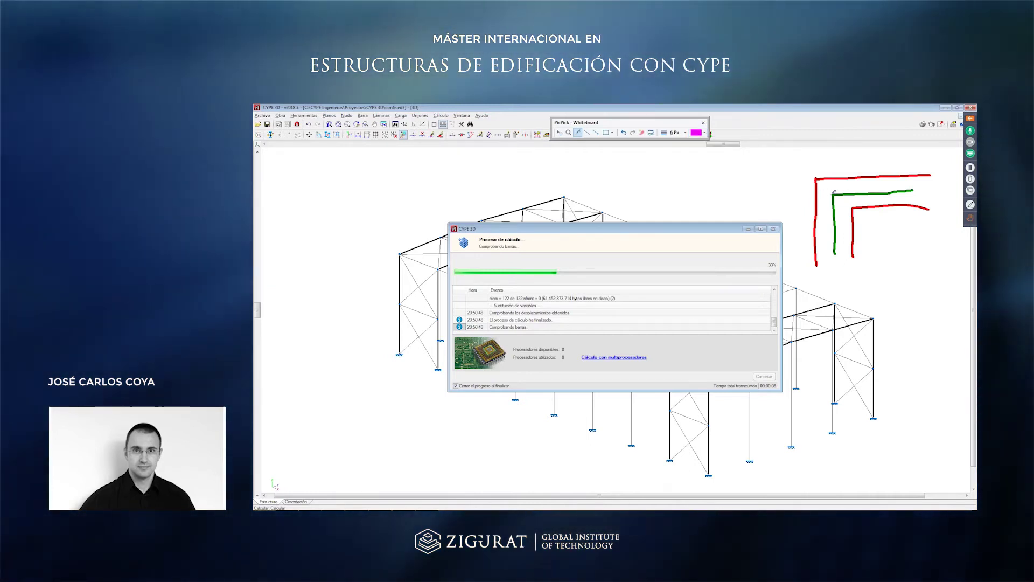
{"action": "left_click_drag", "start_coordinate": [841, 192], "coordinate": [844, 192]}
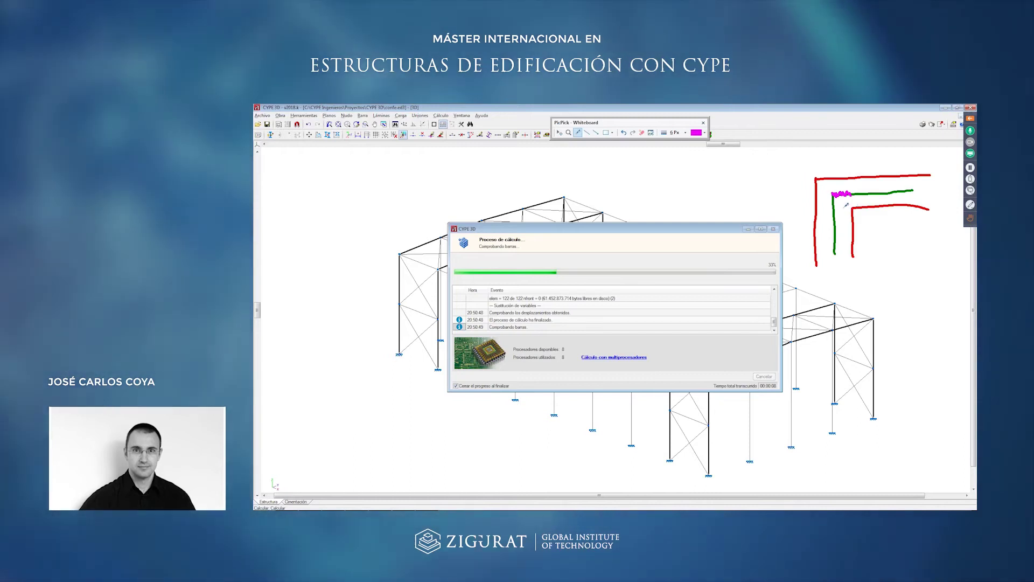
{"action": "mouse_move", "coordinate": [819, 208]}
{"action": "left_mouse_down"}
{"action": "mouse_move", "coordinate": [851, 209]}
{"action": "mouse_move", "coordinate": [836, 193]}
{"action": "mouse_move", "coordinate": [833, 209]}
{"action": "left_mouse_up"}
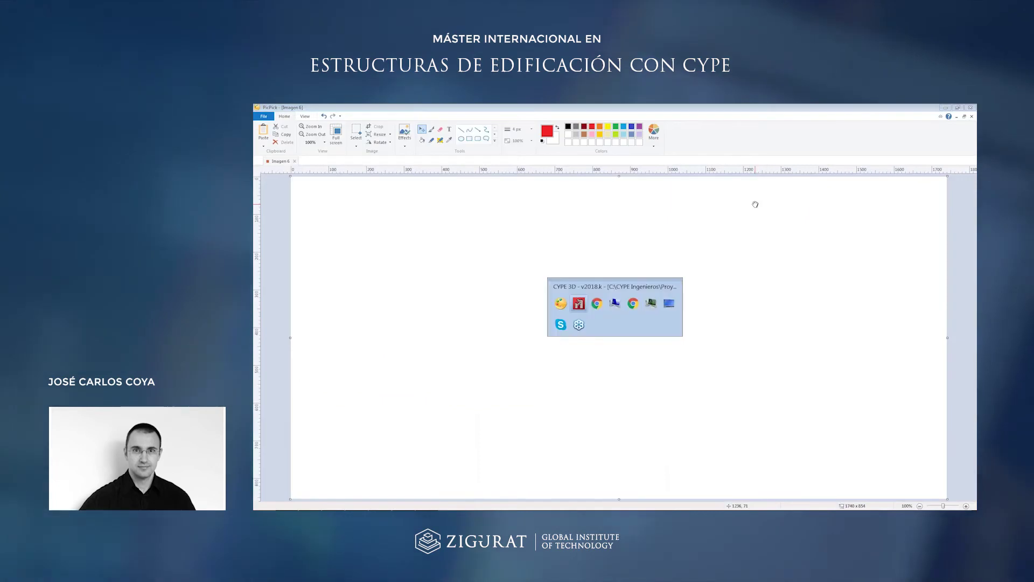
Switch back to CYPE 3D and display the deformed structure under Peso propio with a displacement scale factor of 100.
{"action": "key", "text": "alt+Tab"}
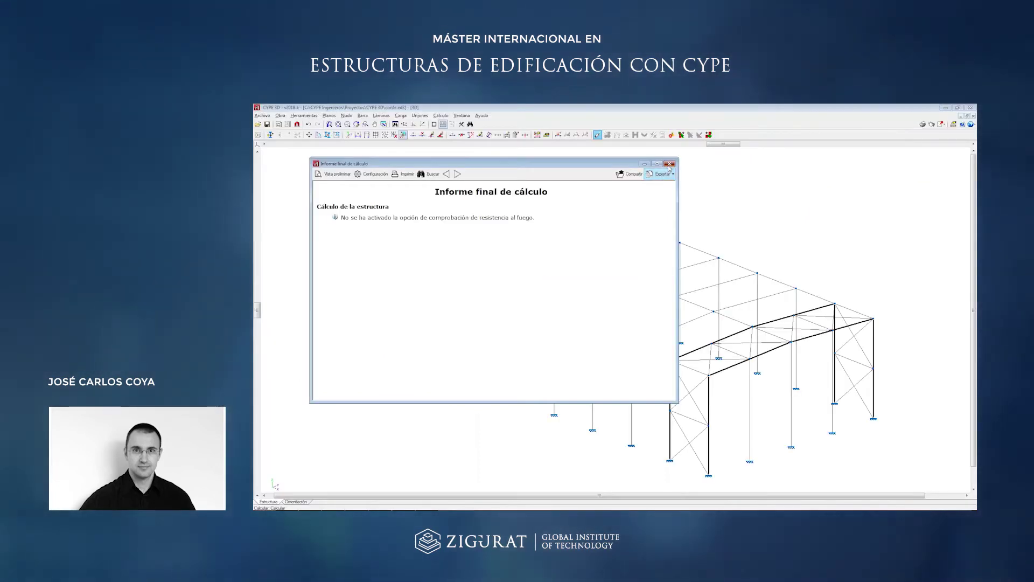
{"action": "left_click", "coordinate": [662, 175]}
{"action": "scroll", "coordinate": [574, 249], "scroll_direction": "up", "scroll_amount": 4}
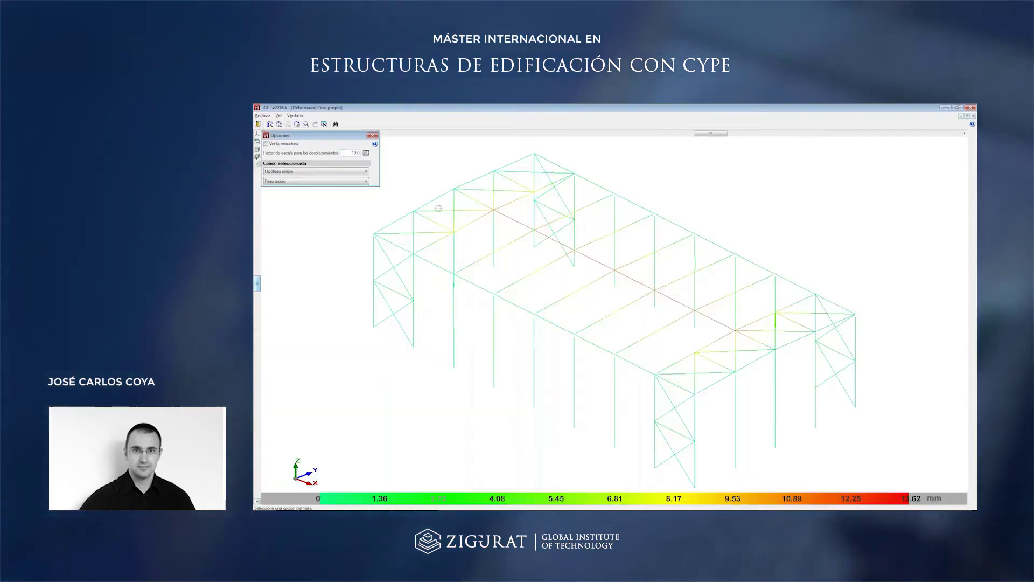
{"action": "scroll", "coordinate": [438, 209], "scroll_direction": "down", "scroll_amount": 1}
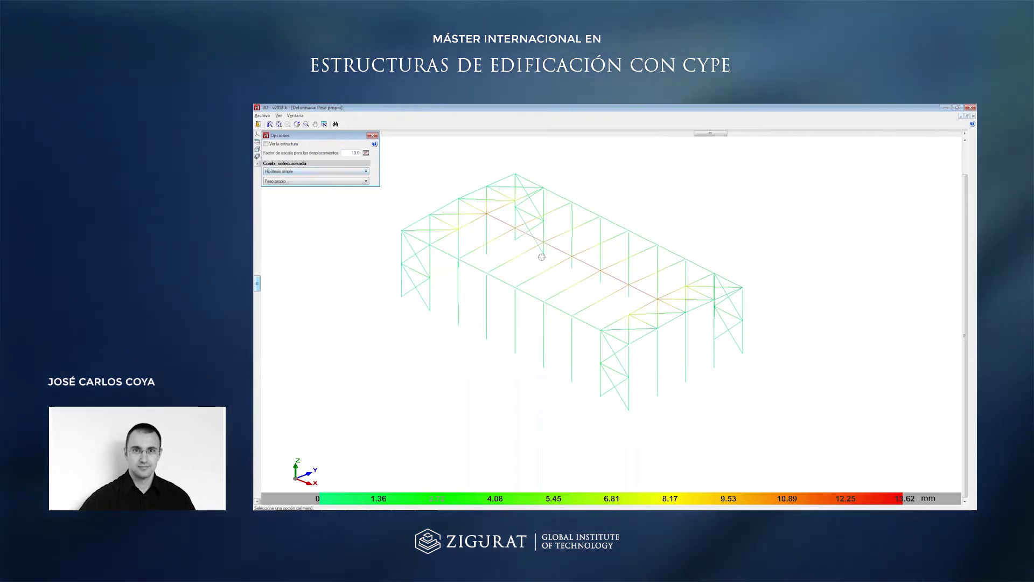
{"action": "scroll", "coordinate": [388, 168], "scroll_direction": "up", "scroll_amount": 1}
{"action": "type", "text": "100"}
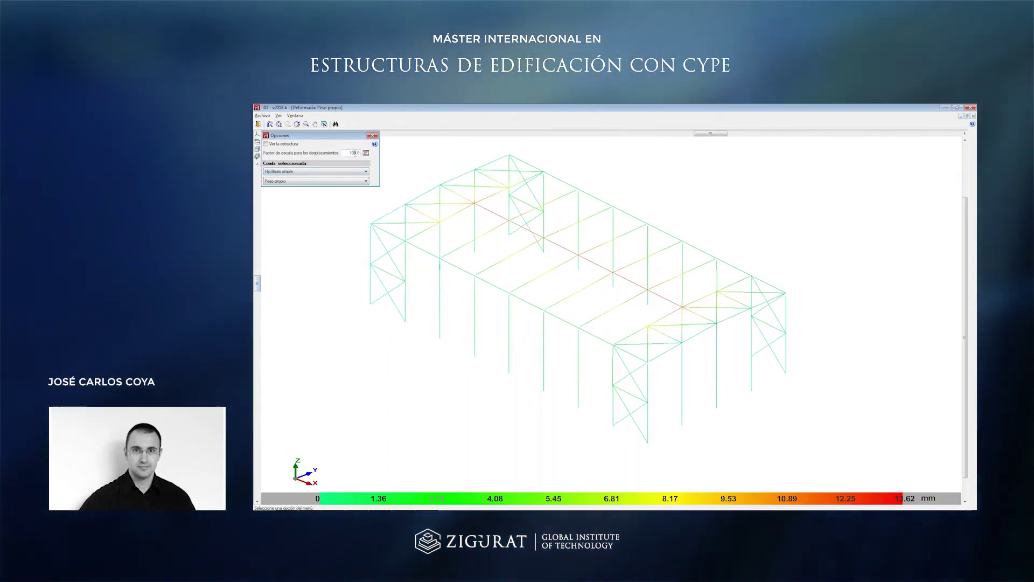
Animate the deformed structure, choose simple load case Q, and examine the movement of the frames from several angles.
{"action": "key", "text": "Return"}
{"action": "mouse_move", "coordinate": [514, 273]}
{"action": "middle_mouse_down"}
{"action": "mouse_move", "coordinate": [531, 230]}
{"action": "mouse_move", "coordinate": [520, 258]}
{"action": "middle_mouse_up"}
{"action": "left_click", "coordinate": [289, 182]}
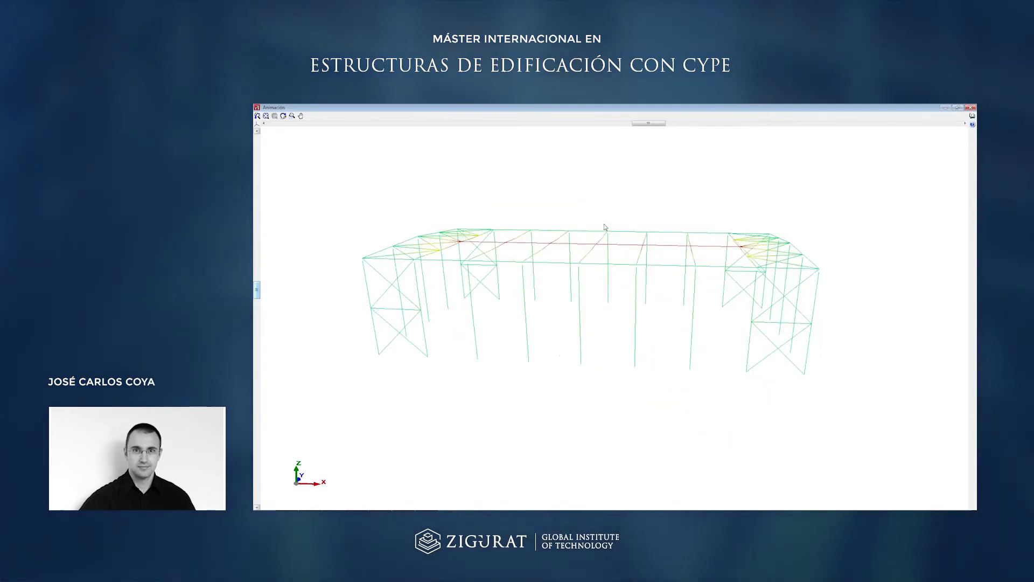
{"action": "middle_click_drag", "start_coordinate": [605, 226], "coordinate": [508, 224]}
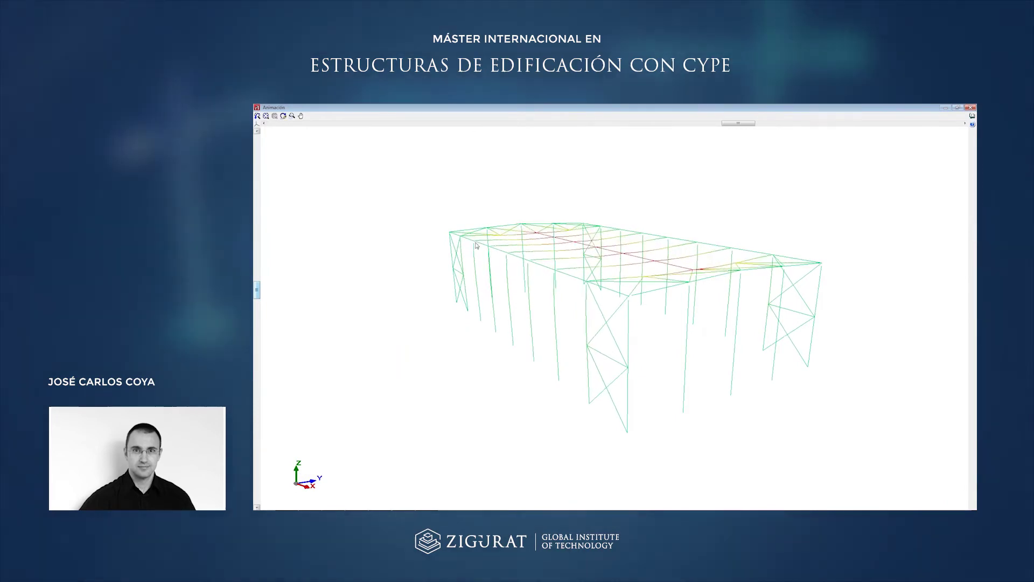
{"action": "middle_click_drag", "start_coordinate": [477, 245], "coordinate": [464, 241]}
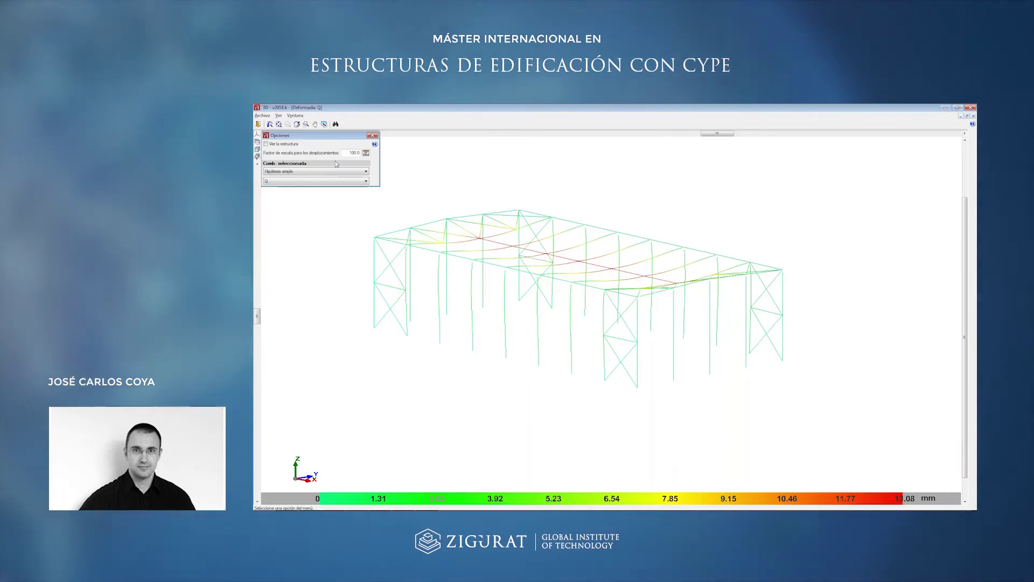
Display the deformed structure under wind case V(0°) H2, examine it from several angles, and close the deformation window.
{"action": "left_click", "coordinate": [323, 171]}
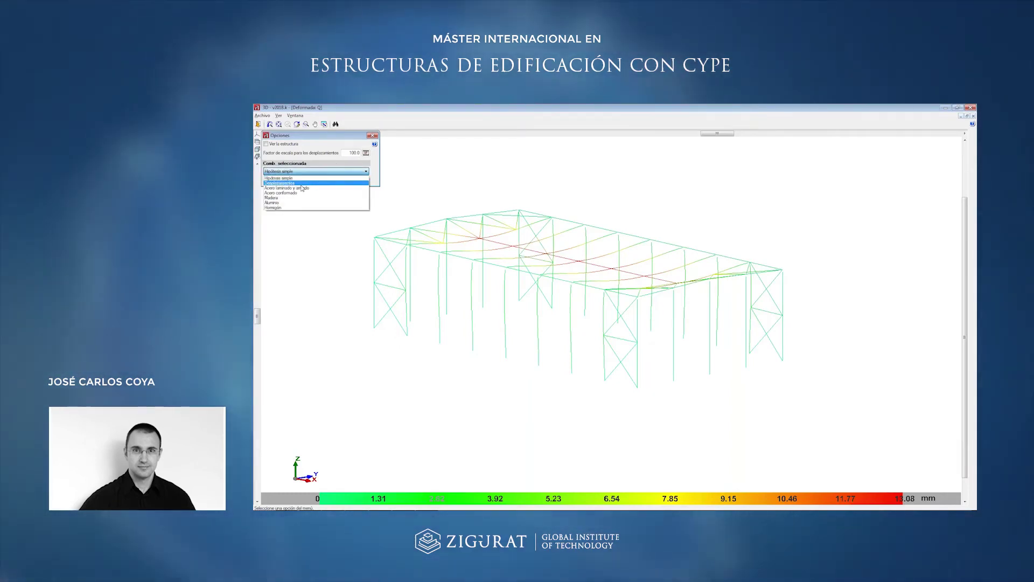
{"action": "left_click", "coordinate": [317, 181]}
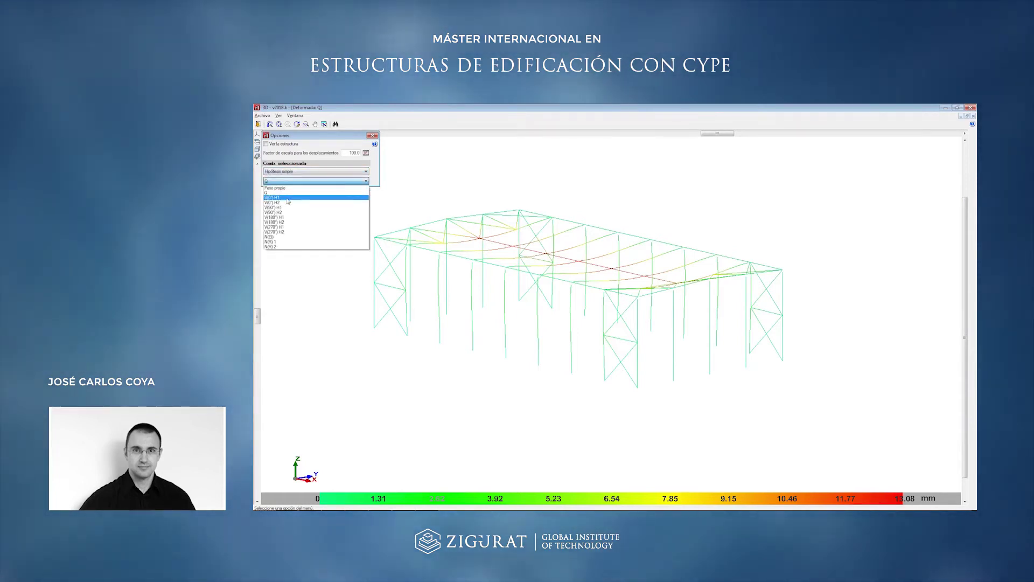
{"action": "left_click", "coordinate": [291, 203]}
{"action": "left_click_drag", "start_coordinate": [733, 285], "coordinate": [819, 278]}
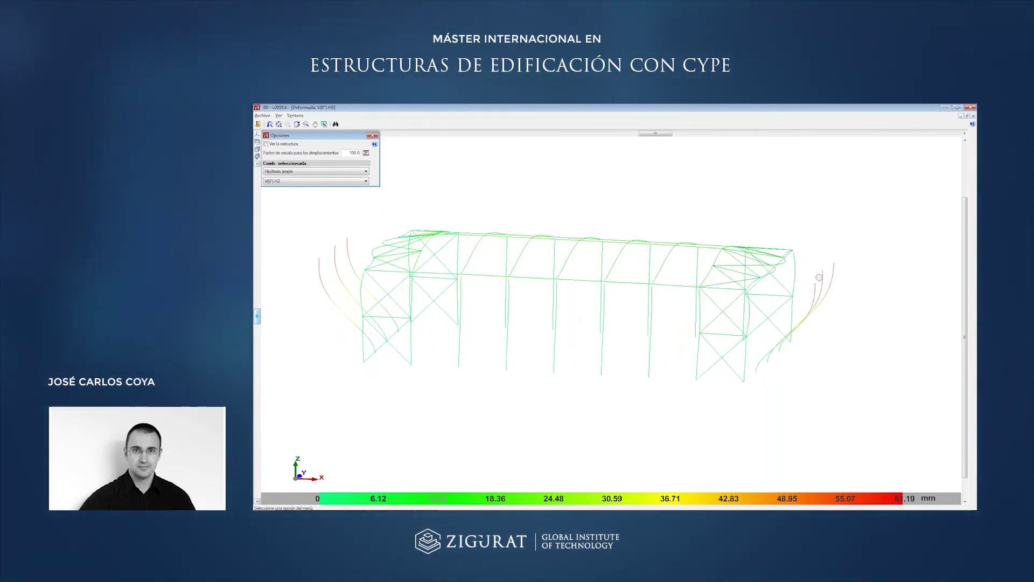
{"action": "scroll", "coordinate": [805, 262], "scroll_direction": "down", "scroll_amount": 3}
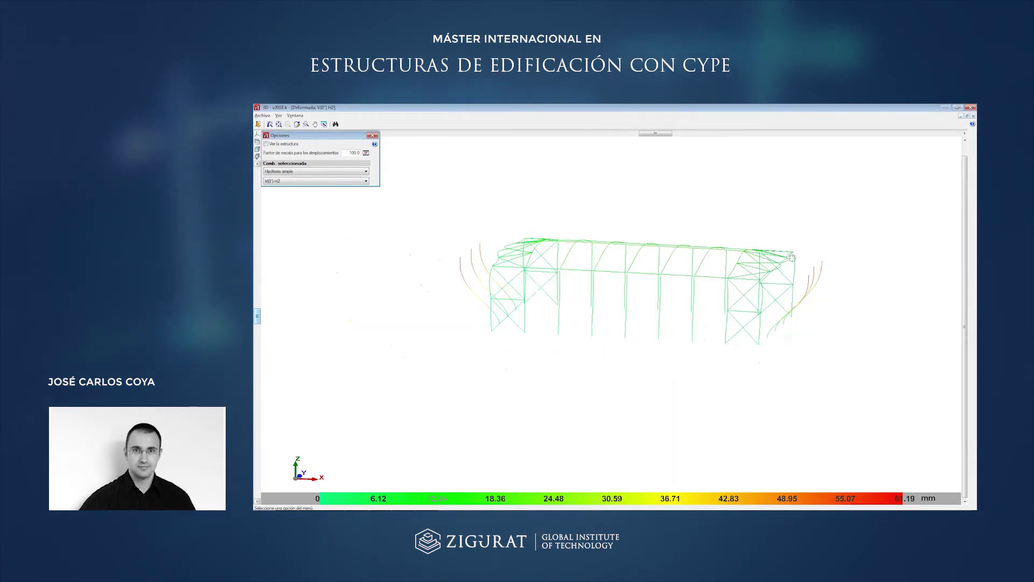
{"action": "left_click_drag", "start_coordinate": [756, 273], "coordinate": [825, 283]}
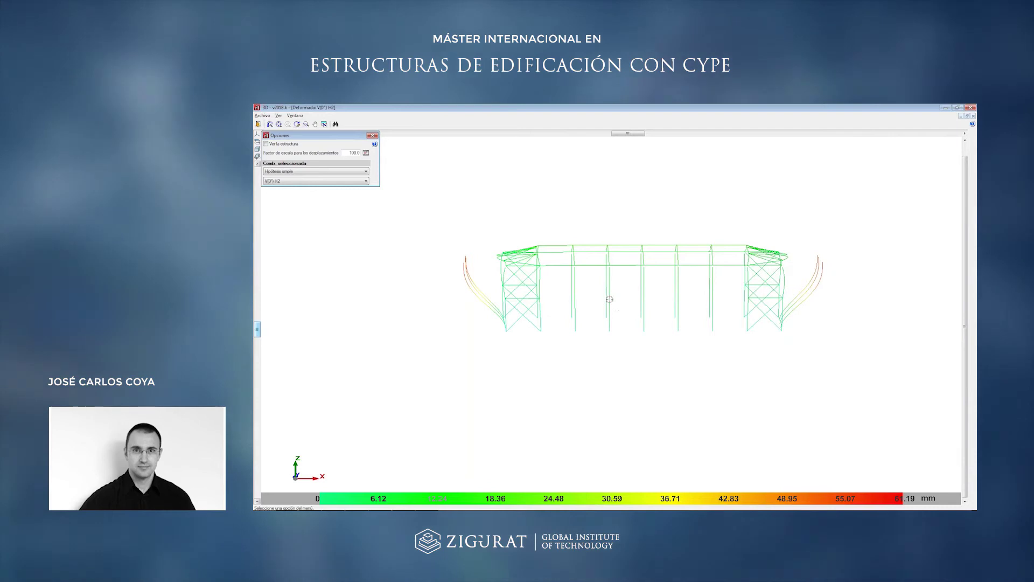
{"action": "left_click_drag", "start_coordinate": [617, 311], "coordinate": [520, 319]}
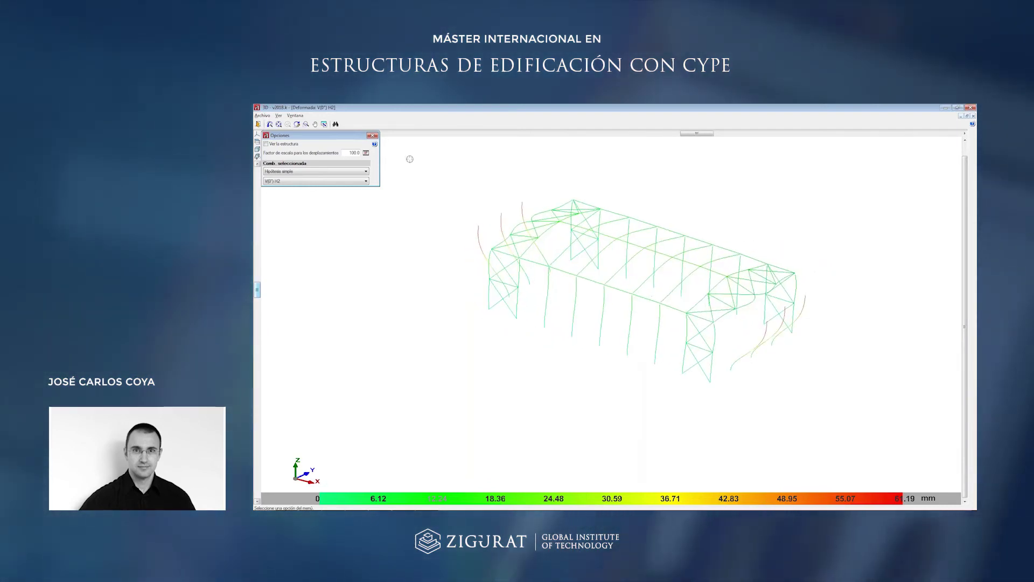
{"action": "key", "text": "Escape"}
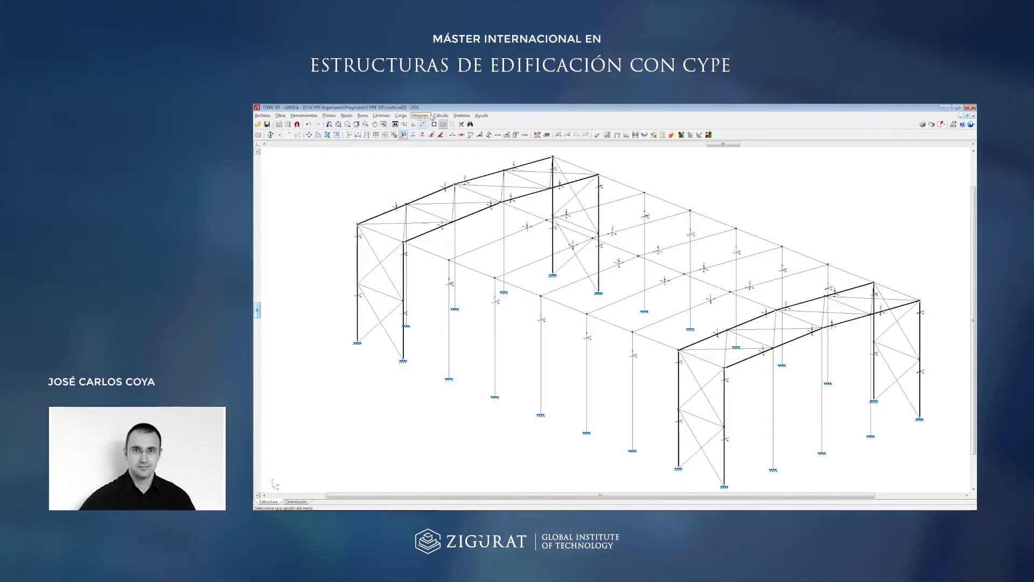
Display the axial force diagrams of all bars for the Acero laminado y armado combination 0.8·PP+1.5·V(0°)H1.
{"action": "left_click", "coordinate": [440, 116]}
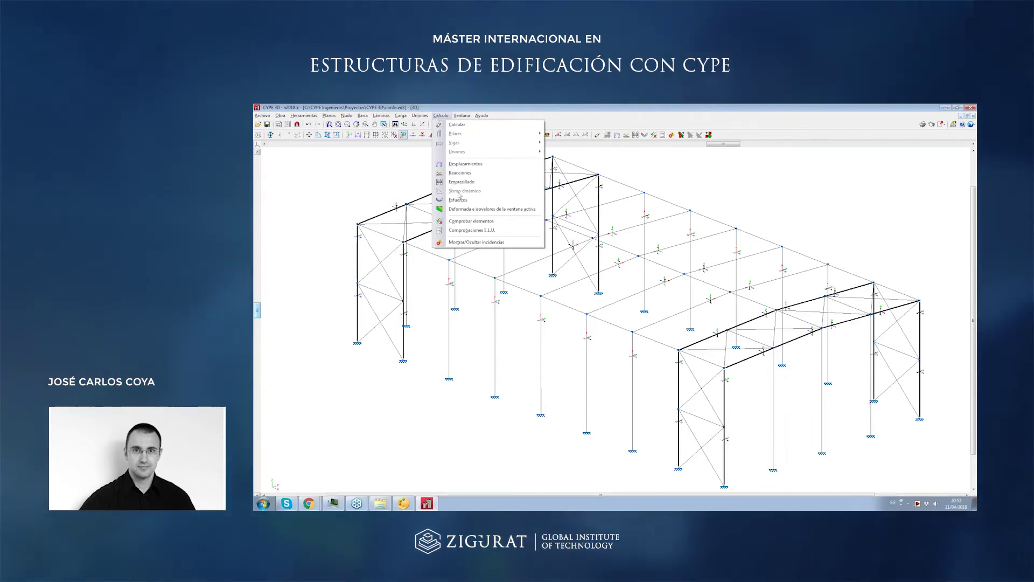
{"action": "left_click", "coordinate": [458, 199]}
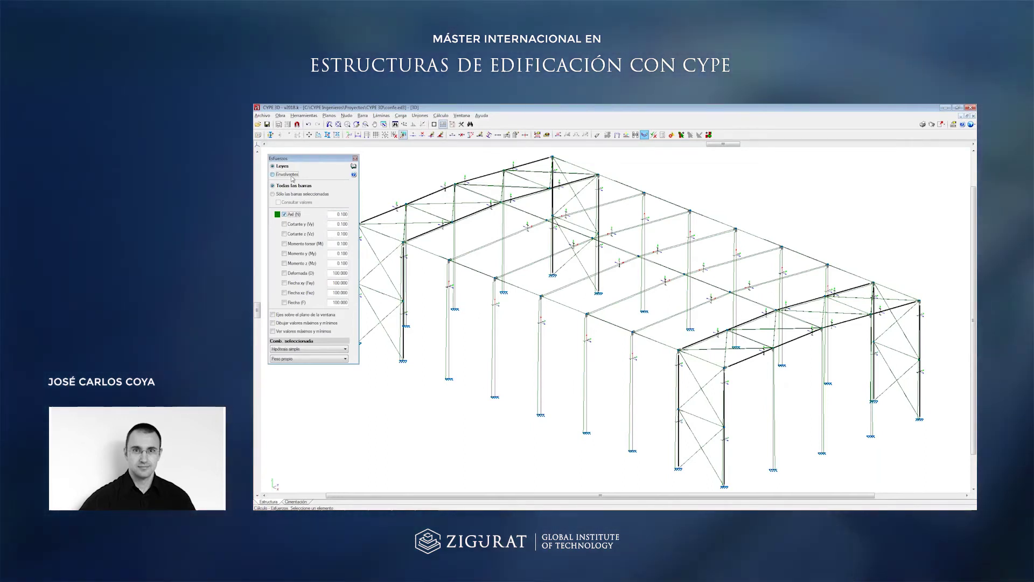
{"action": "left_click", "coordinate": [300, 350]}
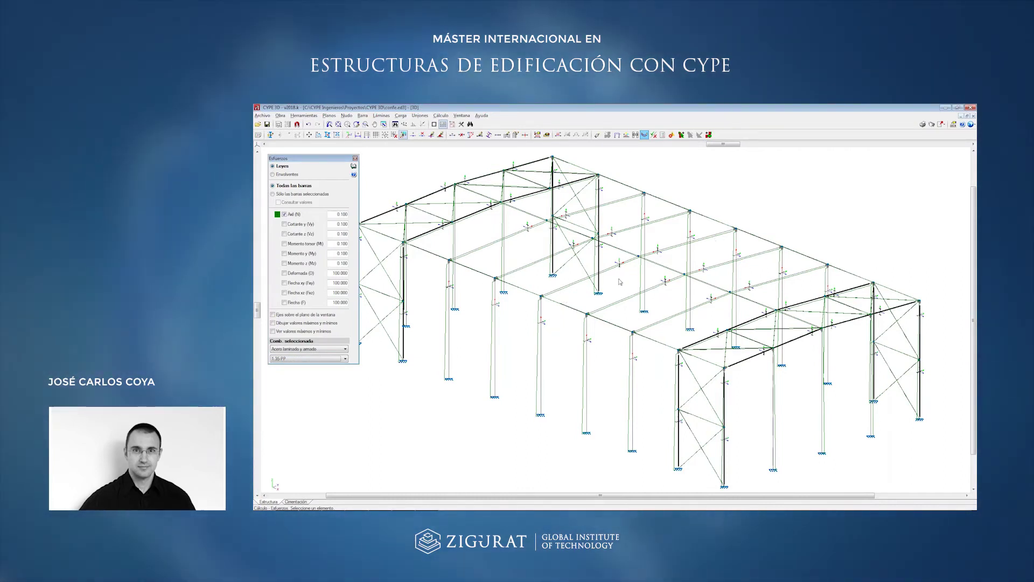
{"action": "scroll", "coordinate": [620, 281], "scroll_direction": "down", "scroll_amount": 1}
{"action": "left_click", "coordinate": [307, 358]}
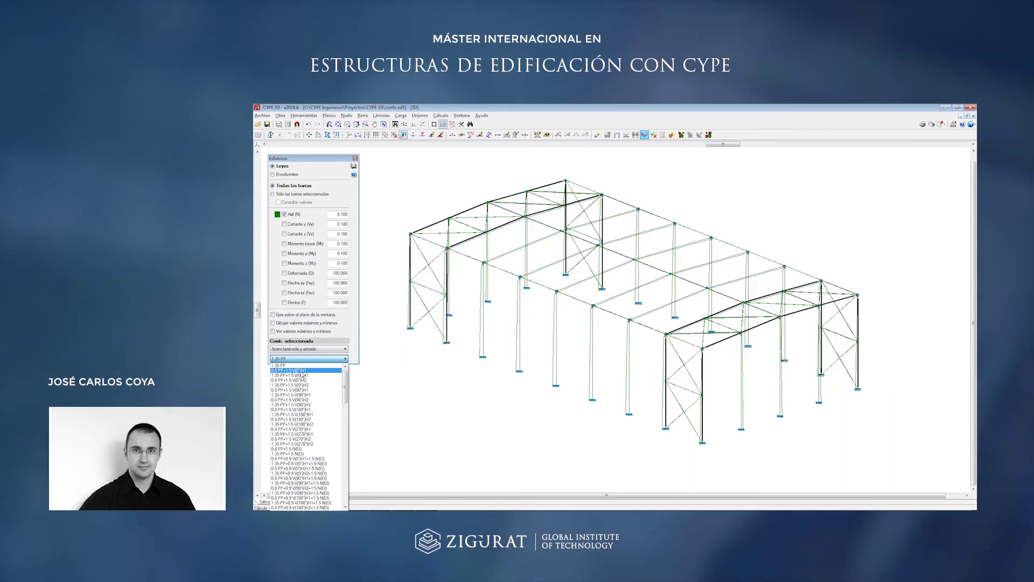
{"action": "left_click", "coordinate": [302, 371]}
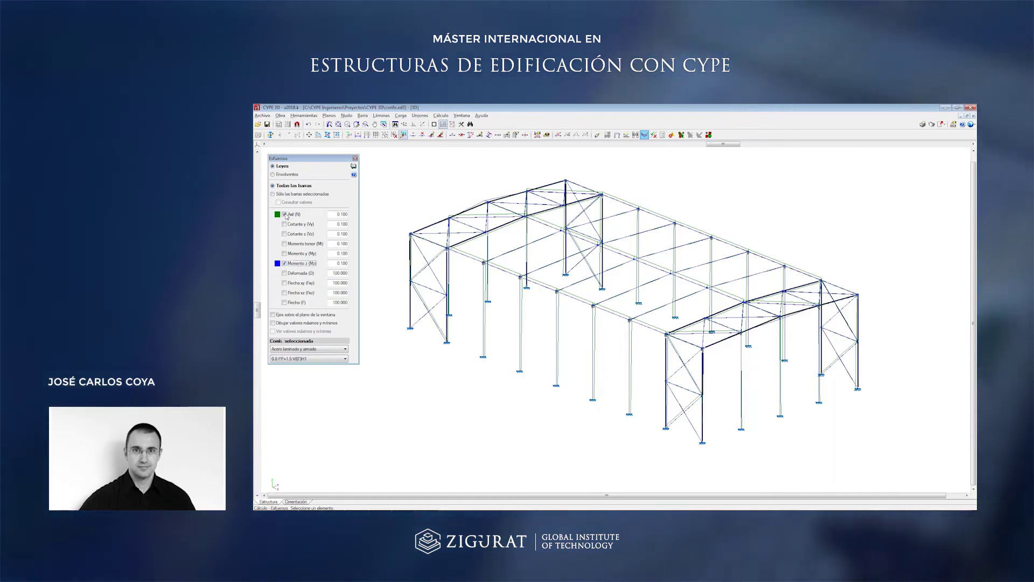
Show only the Momento y (My) diagram on all bars and examine it along the frames.
{"action": "left_click", "coordinate": [294, 254]}
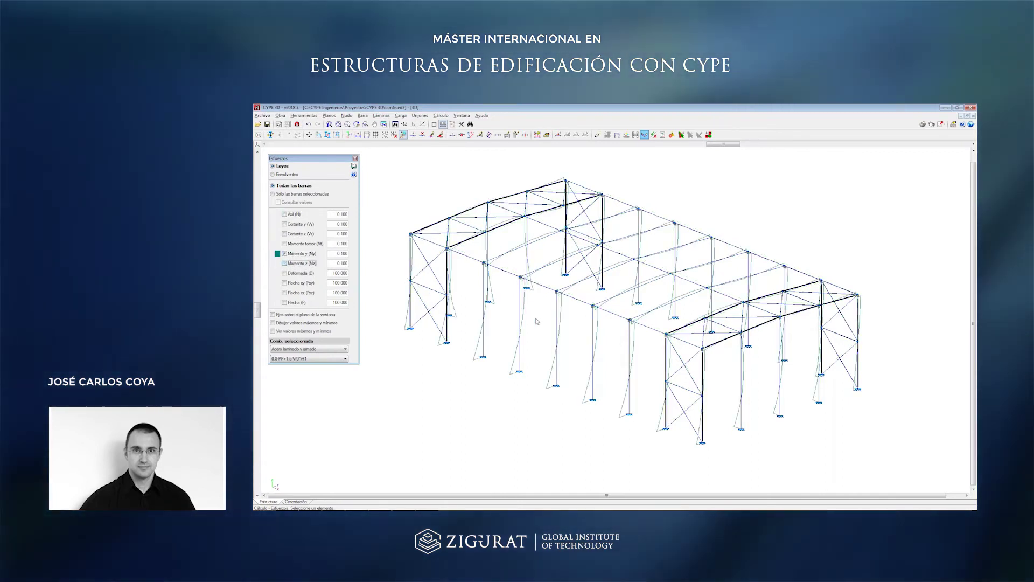
{"action": "scroll", "coordinate": [418, 376], "scroll_direction": "up", "scroll_amount": 5}
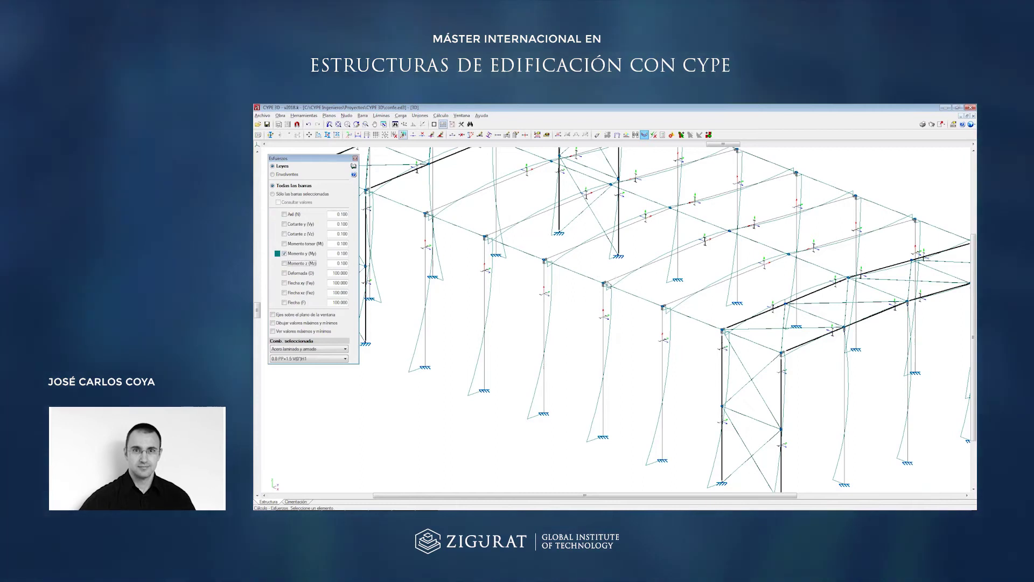
{"action": "scroll", "coordinate": [614, 318], "scroll_direction": "down", "scroll_amount": 5}
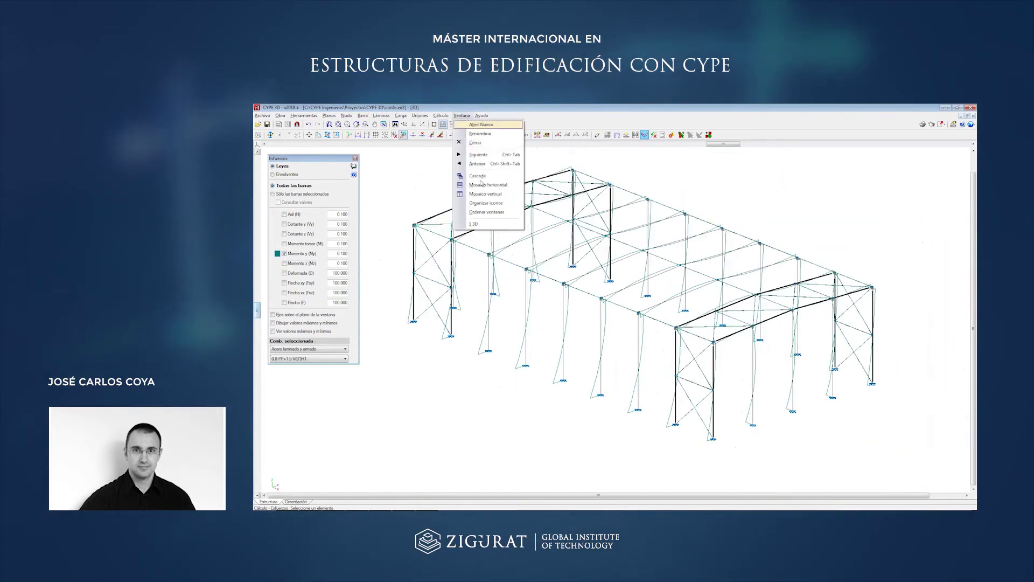
Create a new orthogonal 2D view through an intermediate portal frame and title it "central".
{"action": "left_click", "coordinate": [481, 124]}
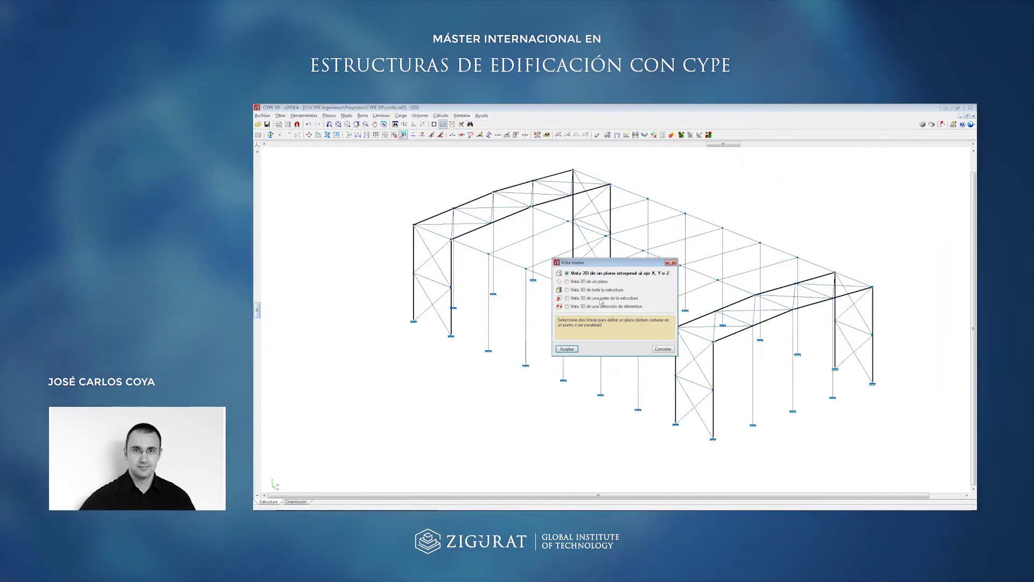
{"action": "left_click", "coordinate": [567, 348]}
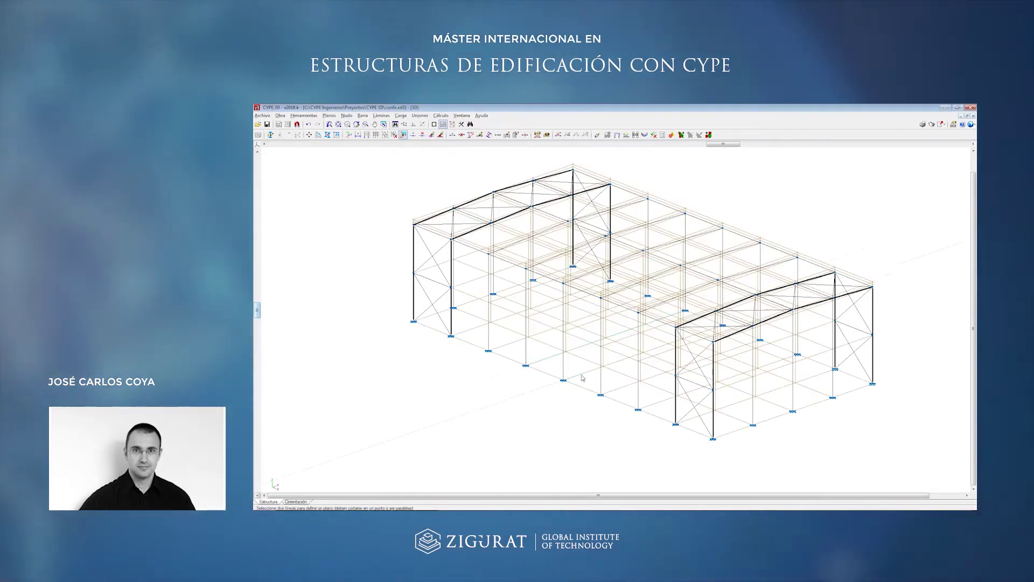
{"action": "left_click", "coordinate": [564, 347]}
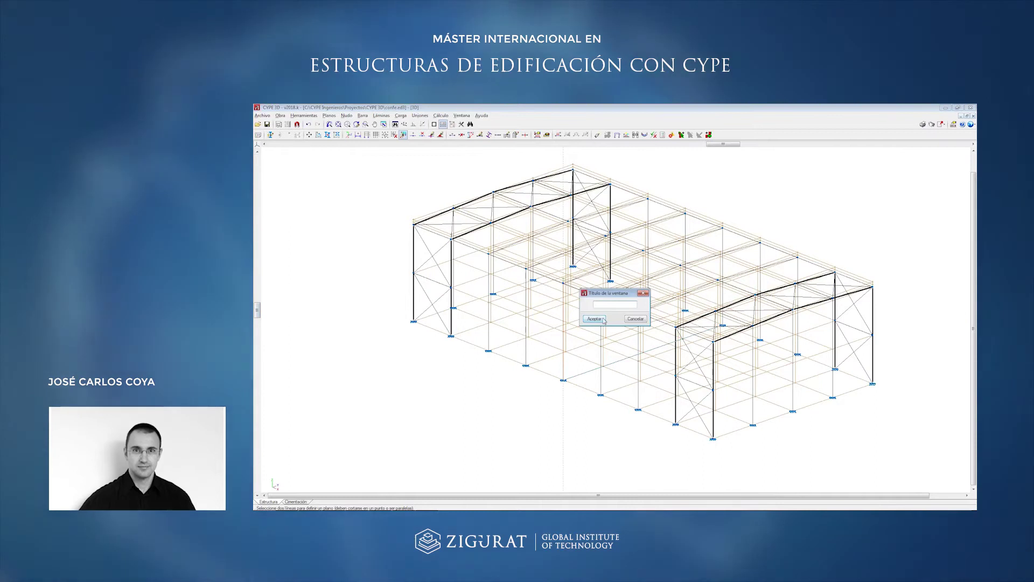
{"action": "type", "text": "central"}
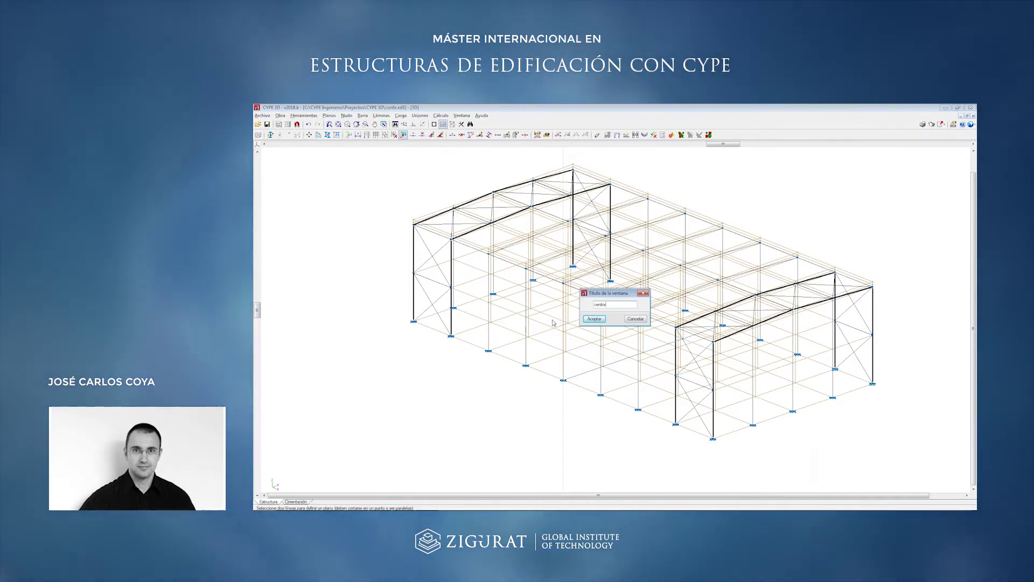
{"action": "key", "text": "Return"}
{"action": "scroll", "coordinate": [536, 248], "scroll_direction": "down", "scroll_amount": 5}
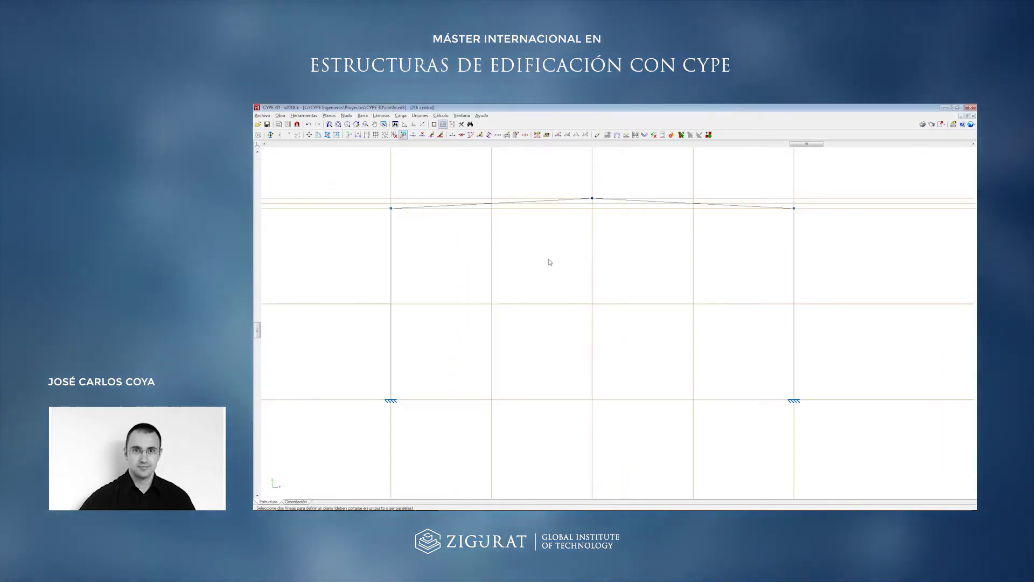
Display the Momento y (My) diagram on the bars of the central frame in its 2D view.
{"action": "left_click", "coordinate": [441, 116]}
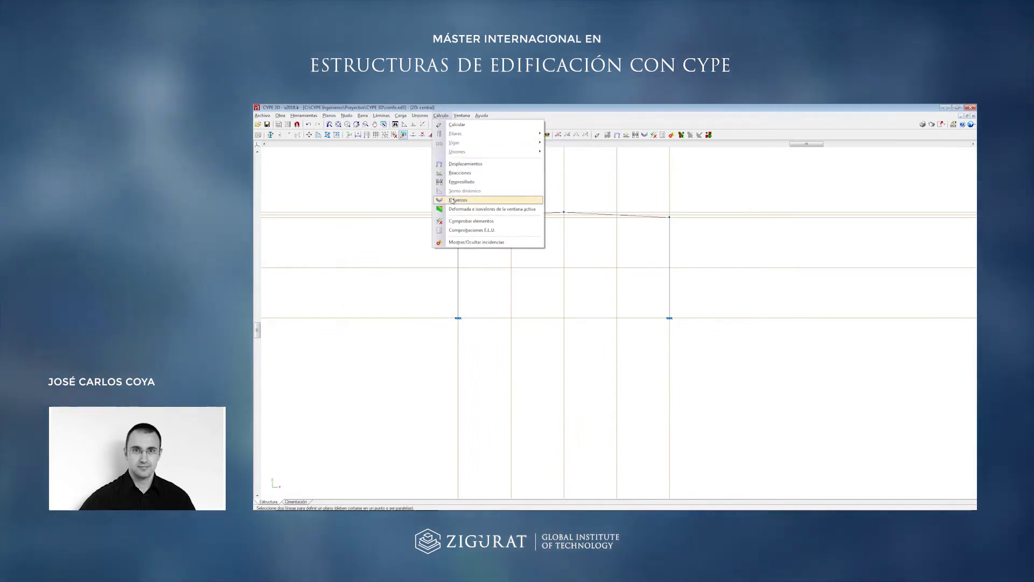
{"action": "left_click", "coordinate": [458, 200]}
{"action": "left_click", "coordinate": [302, 255]}
{"action": "scroll", "coordinate": [456, 226], "scroll_direction": "up", "scroll_amount": 2}
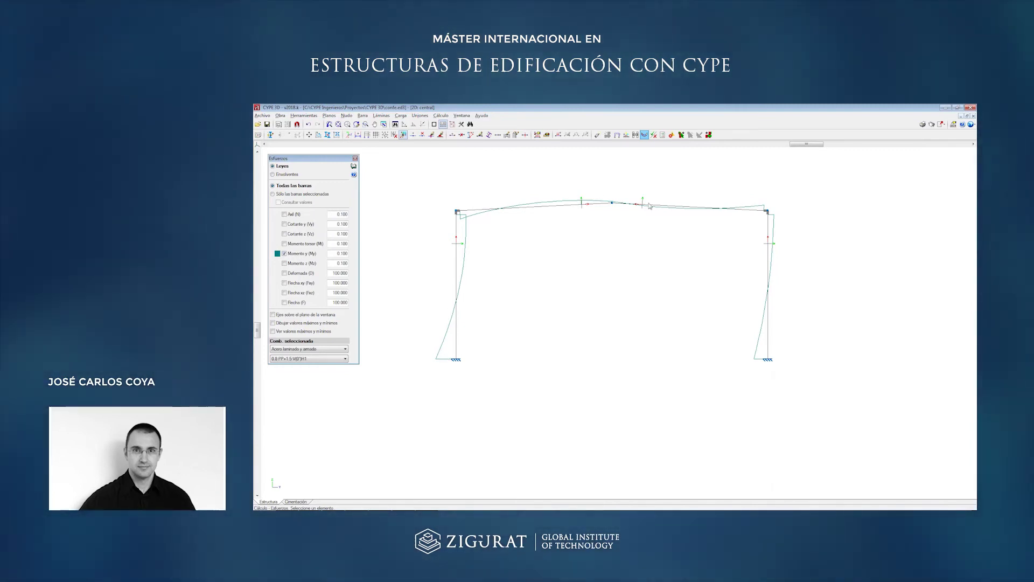
Show the central frame's My diagram for the Acero laminado y armado combination 1.35·PP, and display its envelopes.
{"action": "left_click", "coordinate": [300, 349]}
{"action": "left_click", "coordinate": [294, 366]}
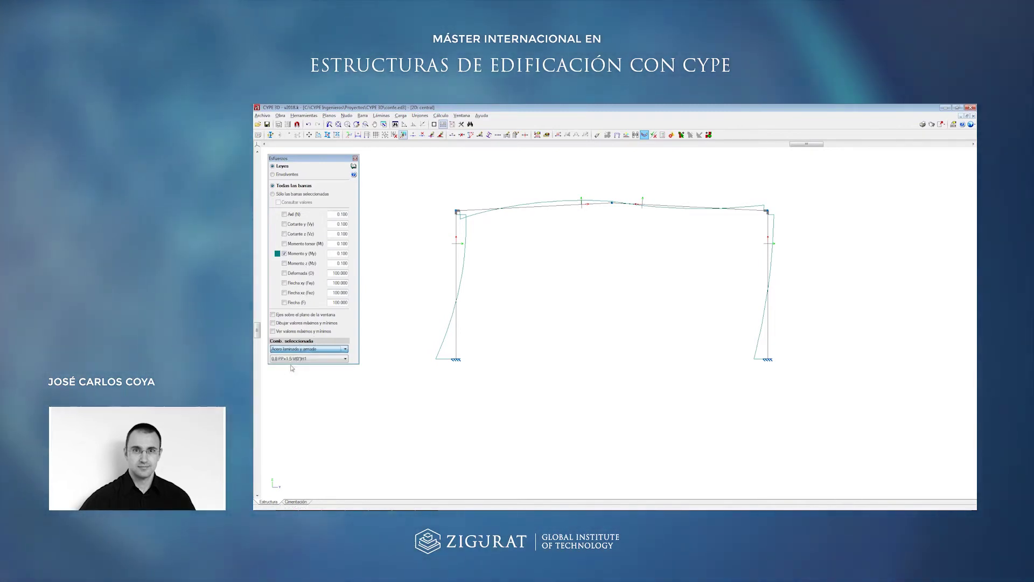
{"action": "left_click", "coordinate": [292, 359]}
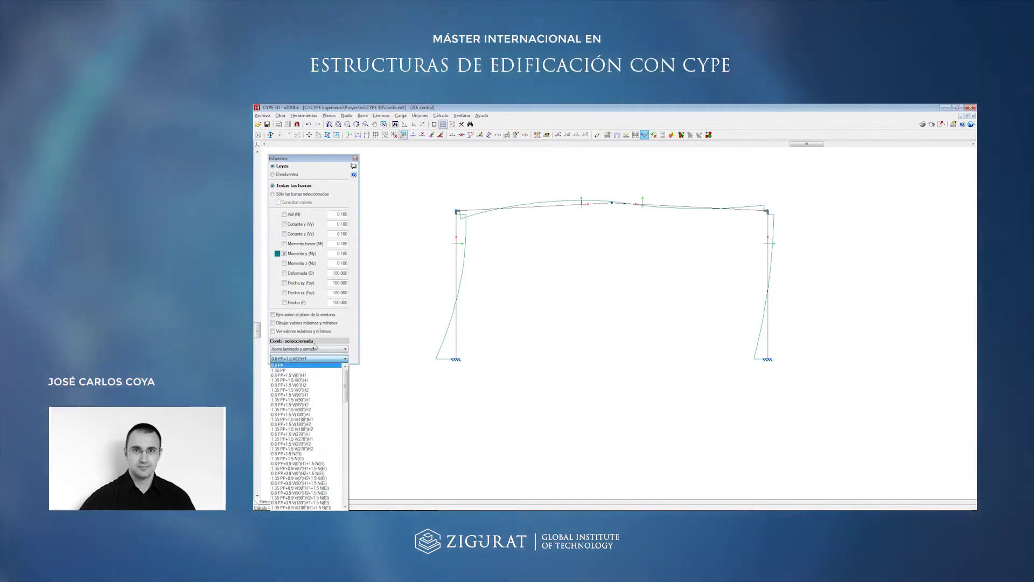
{"action": "left_click", "coordinate": [302, 371]}
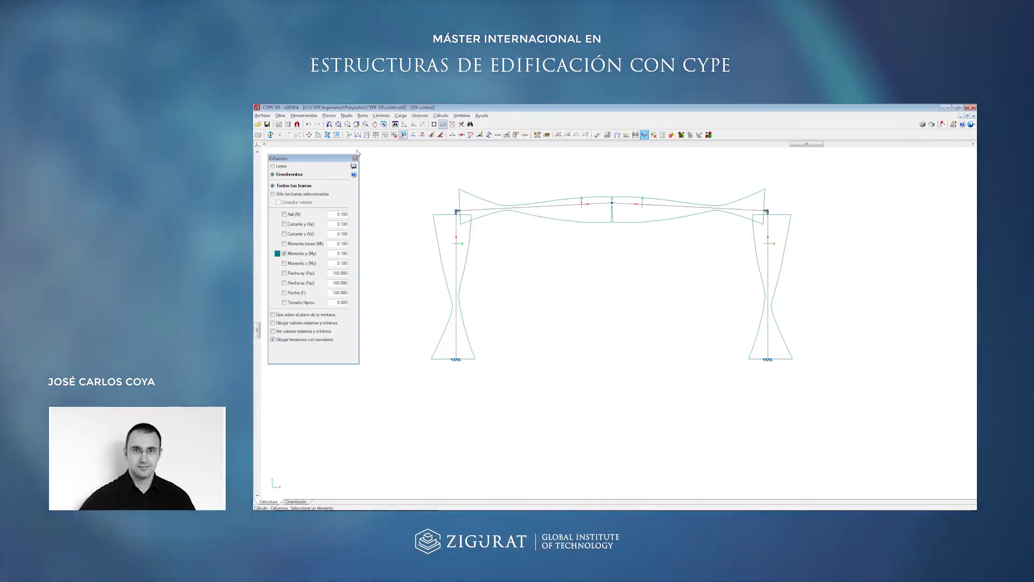
Return to the 3D view of the whole structure and start the element check (Comprobar elementos).
{"action": "left_click", "coordinate": [442, 115]}
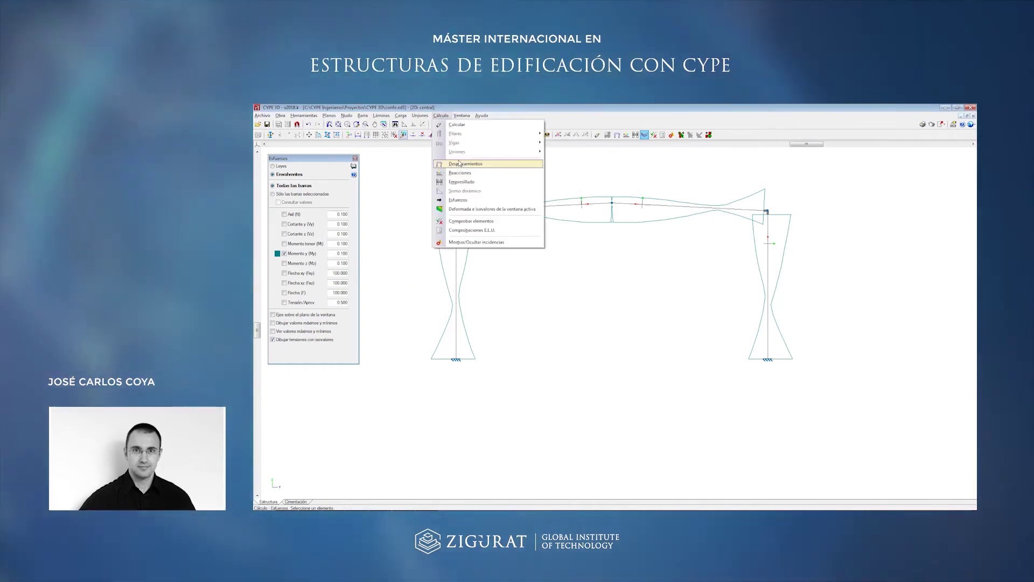
{"action": "mouse_move", "coordinate": [462, 115]}
{"action": "left_click", "coordinate": [473, 223]}
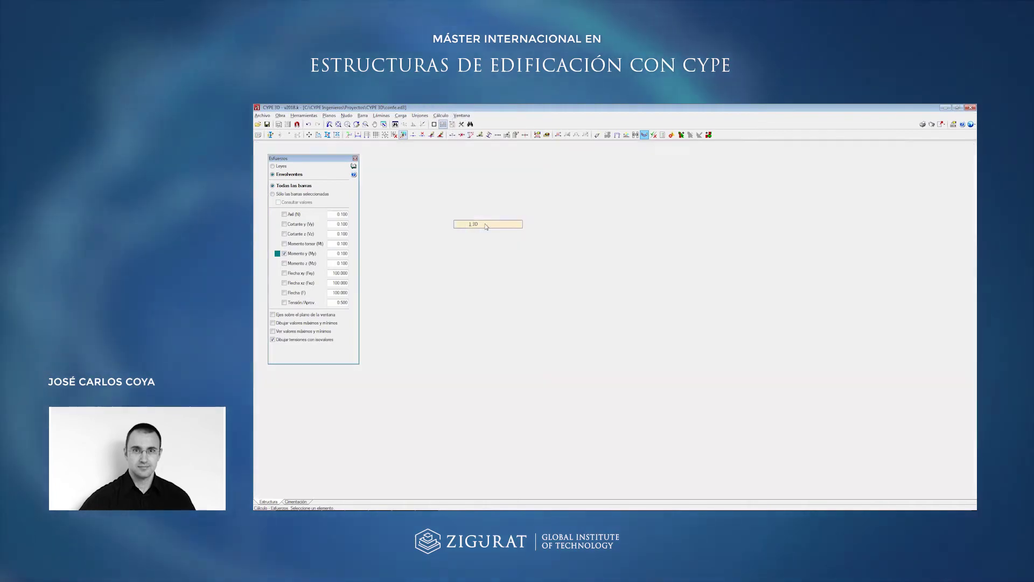
{"action": "left_click", "coordinate": [441, 115]}
{"action": "left_click", "coordinate": [458, 222]}
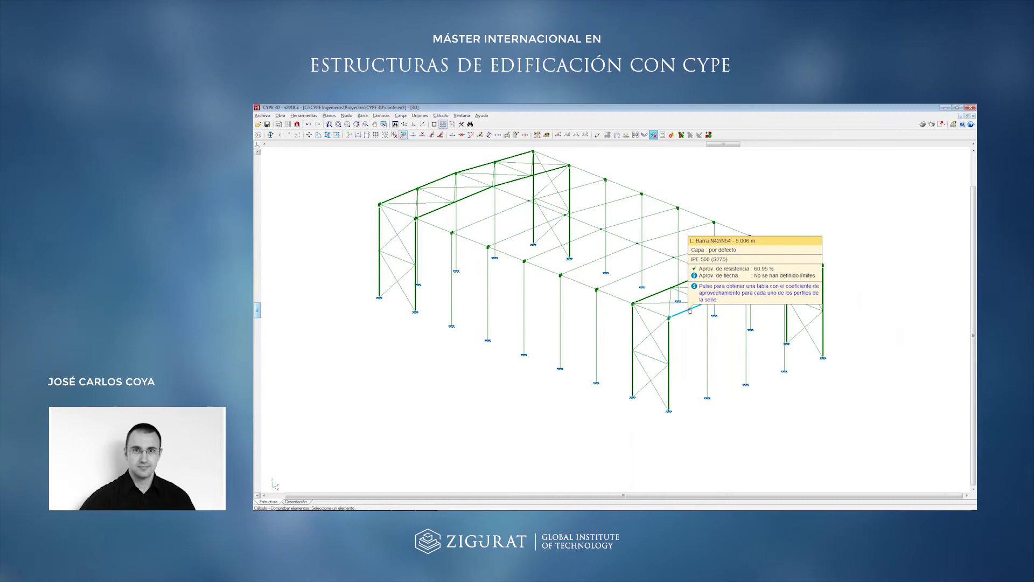
Review the IPE series strength checks for an intermediate frame's rafter, examine the IPE 500 row, and check an intermediate side column.
{"action": "left_click", "coordinate": [625, 280]}
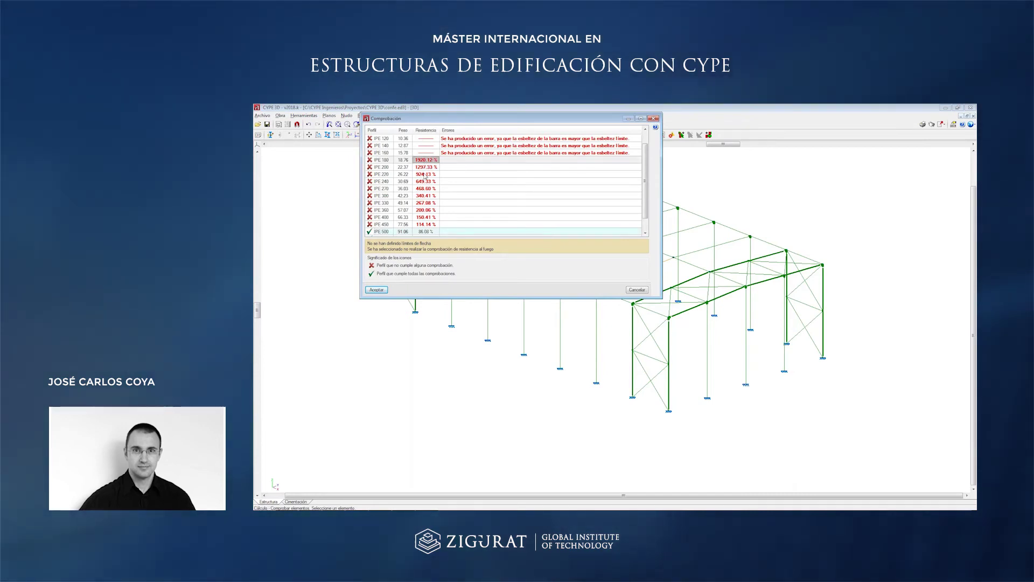
{"action": "left_click", "coordinate": [426, 223]}
{"action": "scroll", "coordinate": [427, 221], "scroll_direction": "down", "scroll_amount": 1}
{"action": "left_click", "coordinate": [426, 218]}
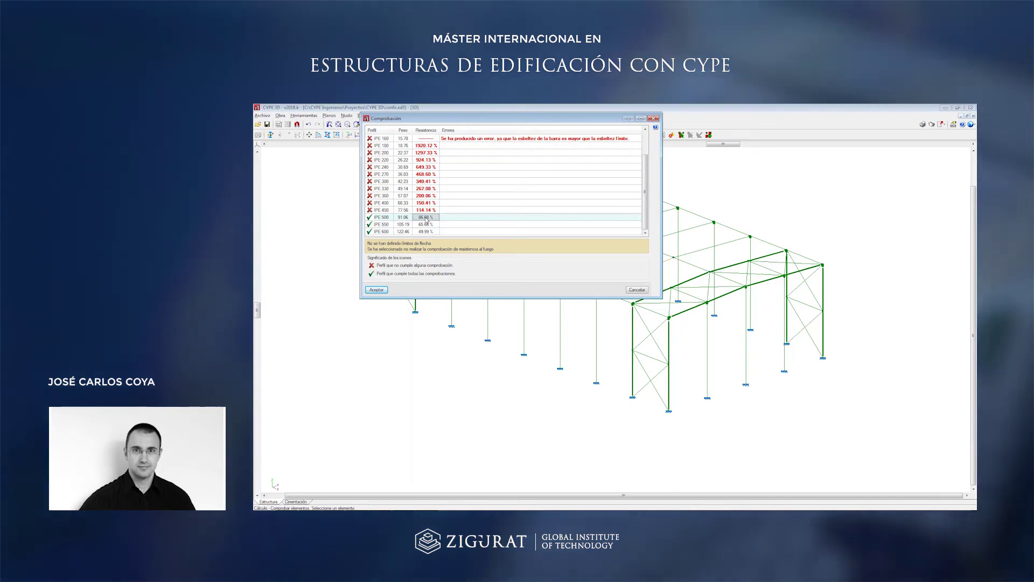
{"action": "double_click", "coordinate": [426, 218]}
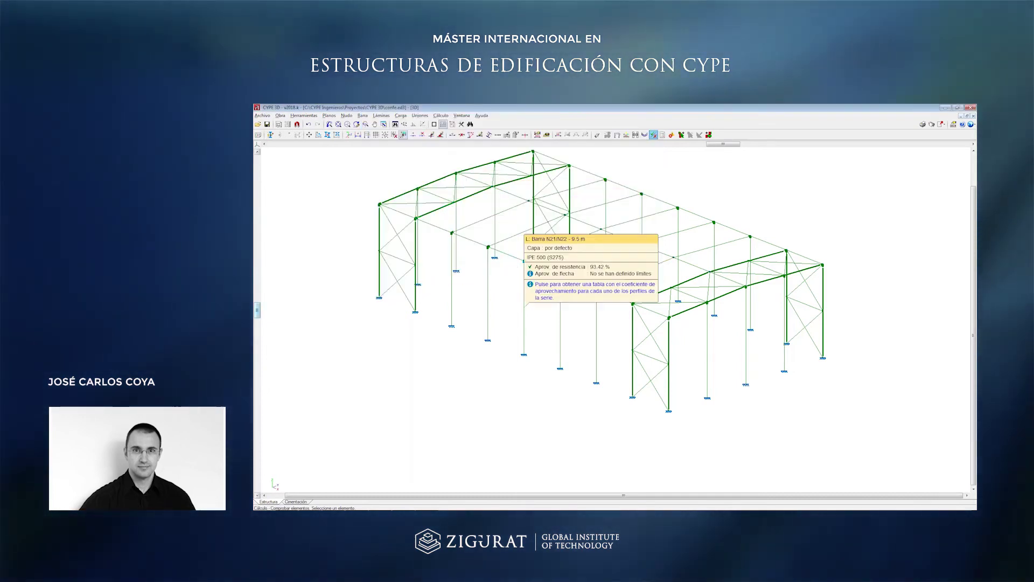
{"action": "left_click", "coordinate": [526, 297]}
{"action": "key", "text": "Escape"}
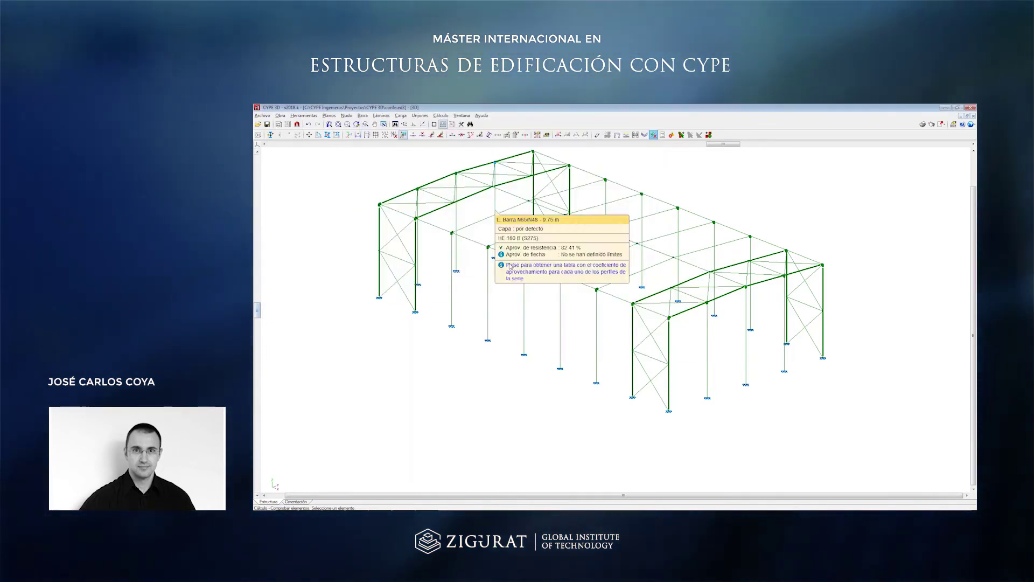
Review the R series strength checks for a tie of the cross bracing, and close the profile table.
{"action": "left_click", "coordinate": [660, 352]}
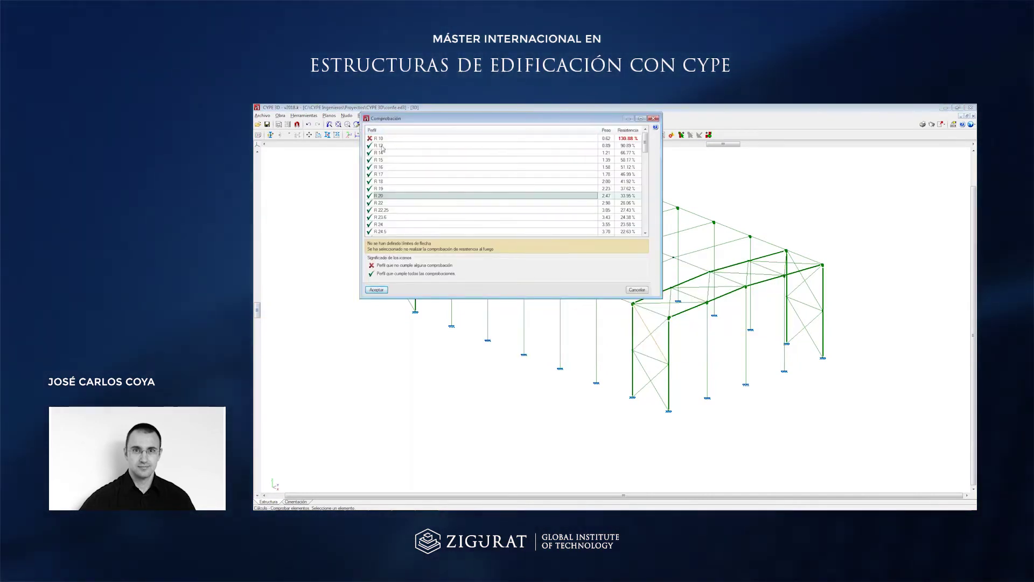
{"action": "key", "text": "Escape"}
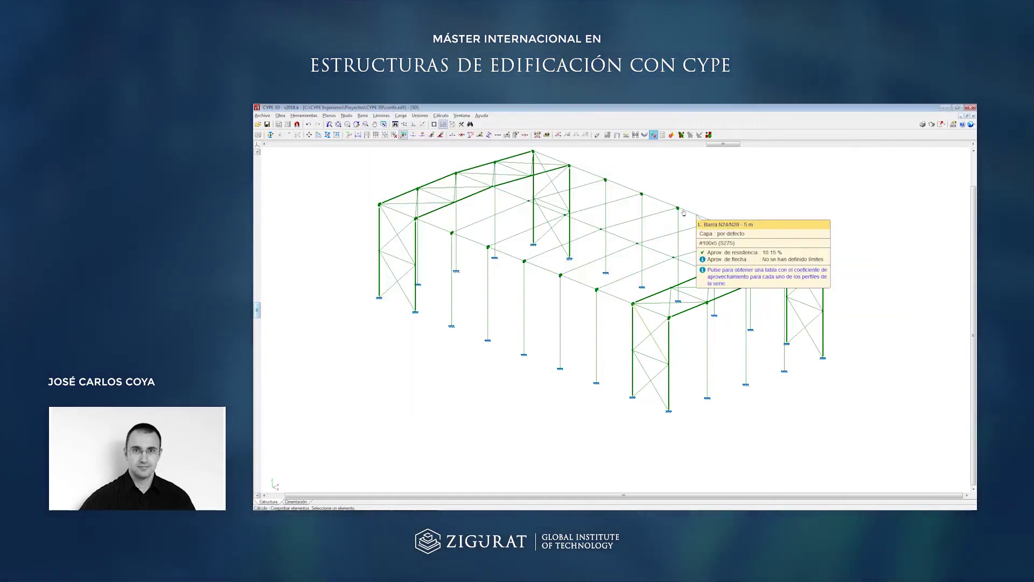
Show the displacements of the structure's nodes for a Desplazamientos combination and inspect a ridge bar.
{"action": "left_click", "coordinate": [442, 115]}
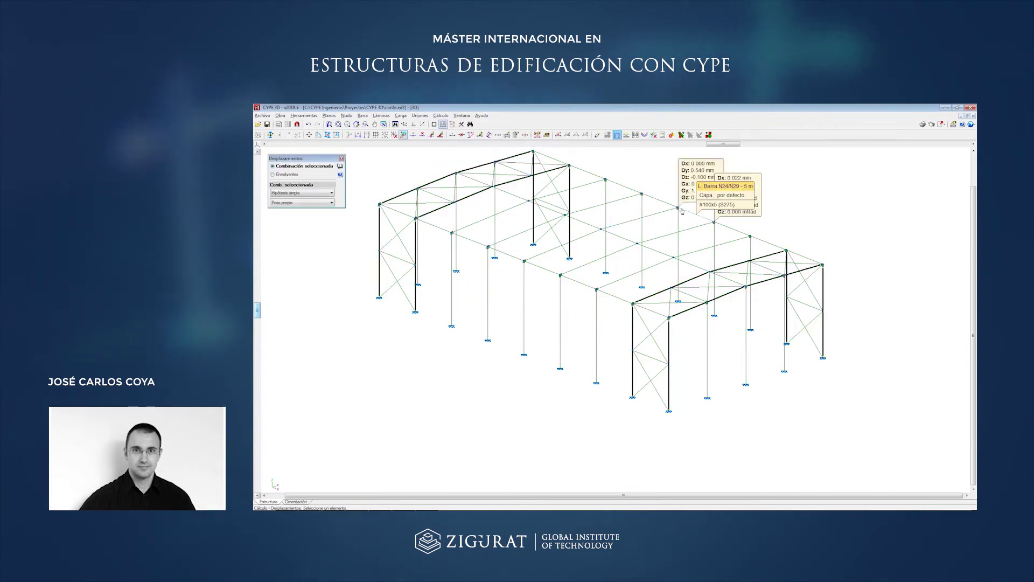
{"action": "left_click", "coordinate": [297, 192]}
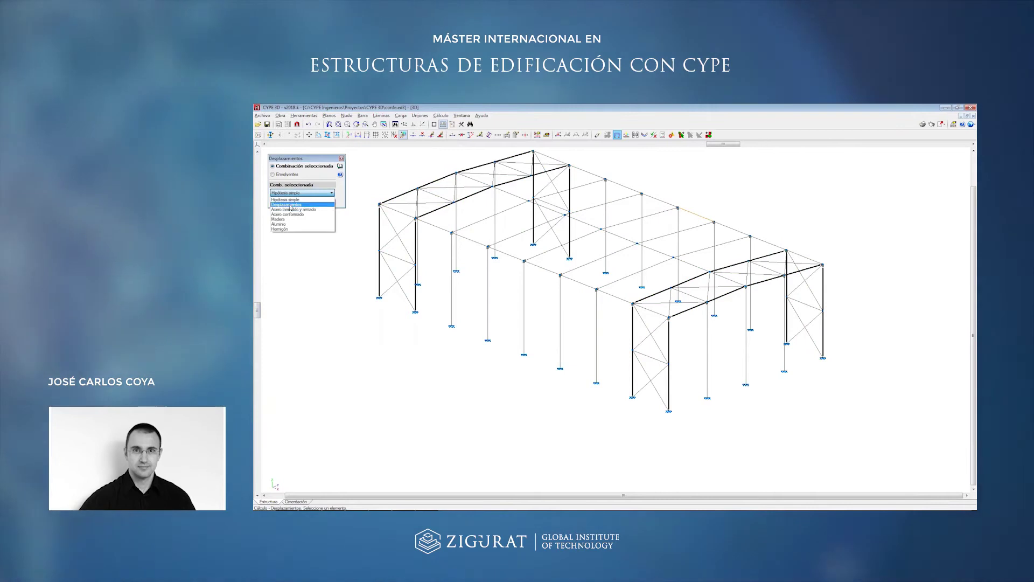
{"action": "left_click", "coordinate": [291, 205]}
{"action": "left_click", "coordinate": [299, 203]}
{"action": "left_click", "coordinate": [289, 208]}
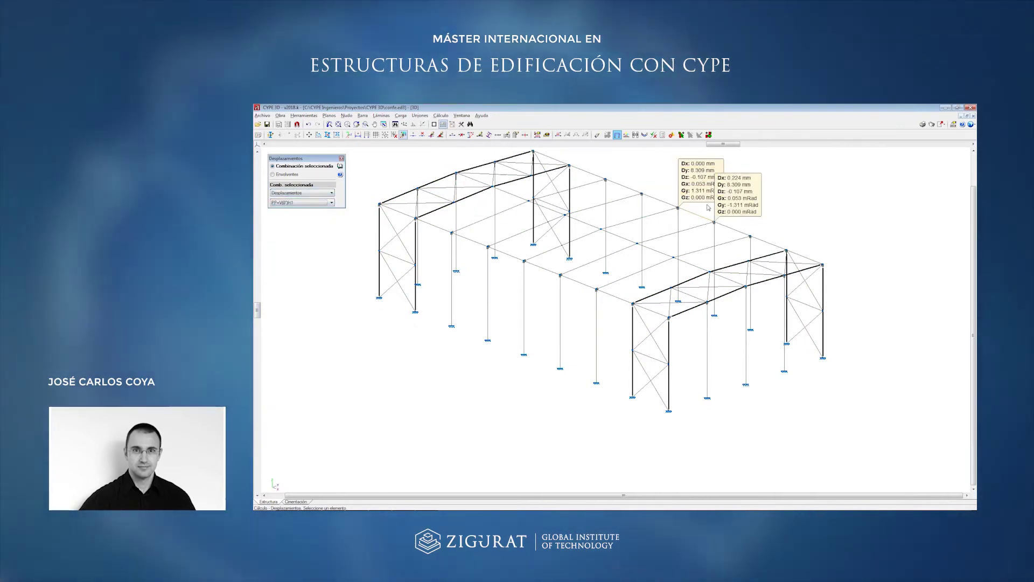
Examine an intermediate rafter's ULS checks (Comprobaciones E.L.U.) for slenderness, tension and compression resistance.
{"action": "left_click", "coordinate": [441, 116]}
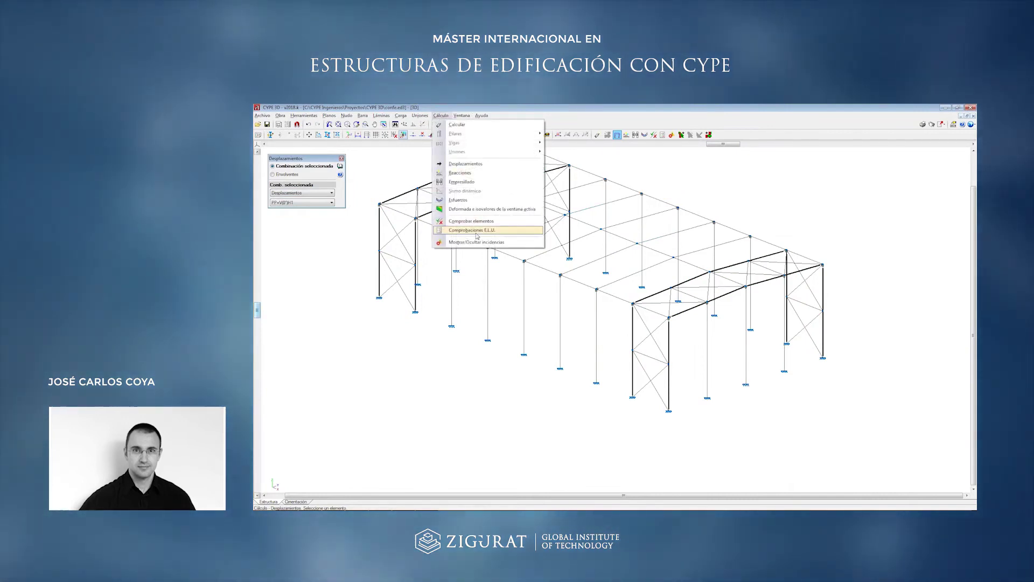
{"action": "left_click", "coordinate": [476, 234]}
{"action": "left_click", "coordinate": [544, 180]}
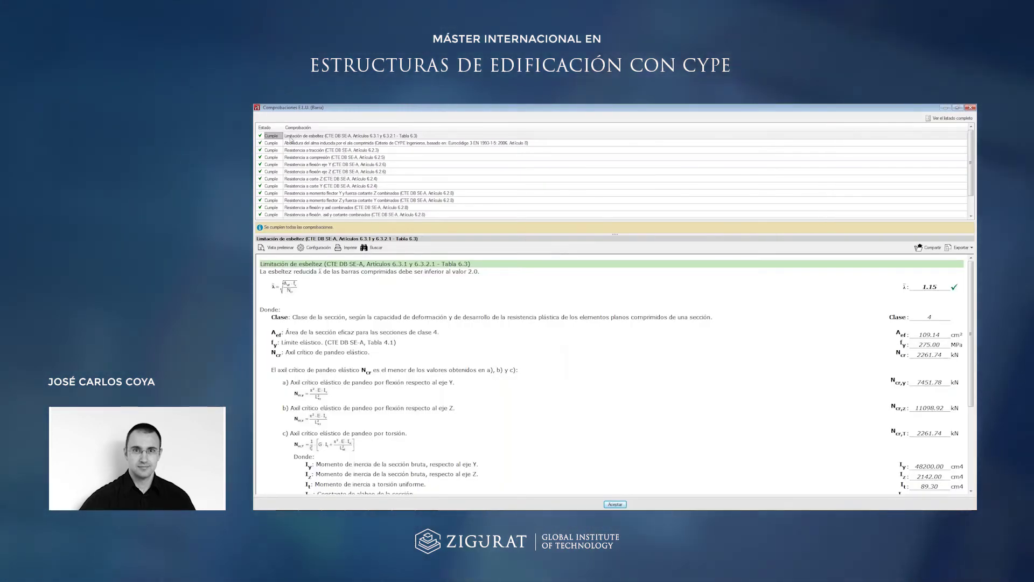
{"action": "left_click", "coordinate": [271, 136]}
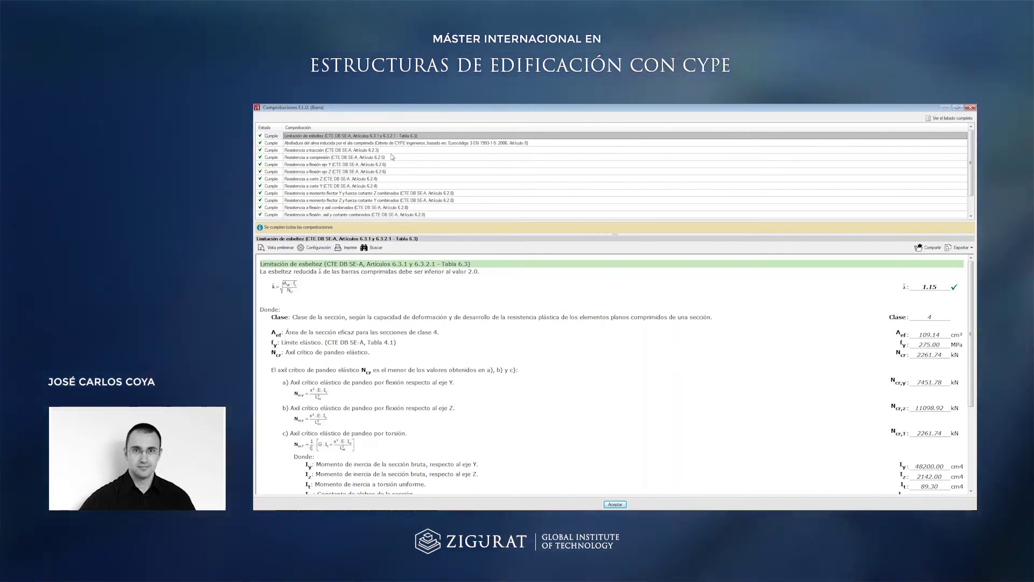
{"action": "left_click", "coordinate": [348, 151]}
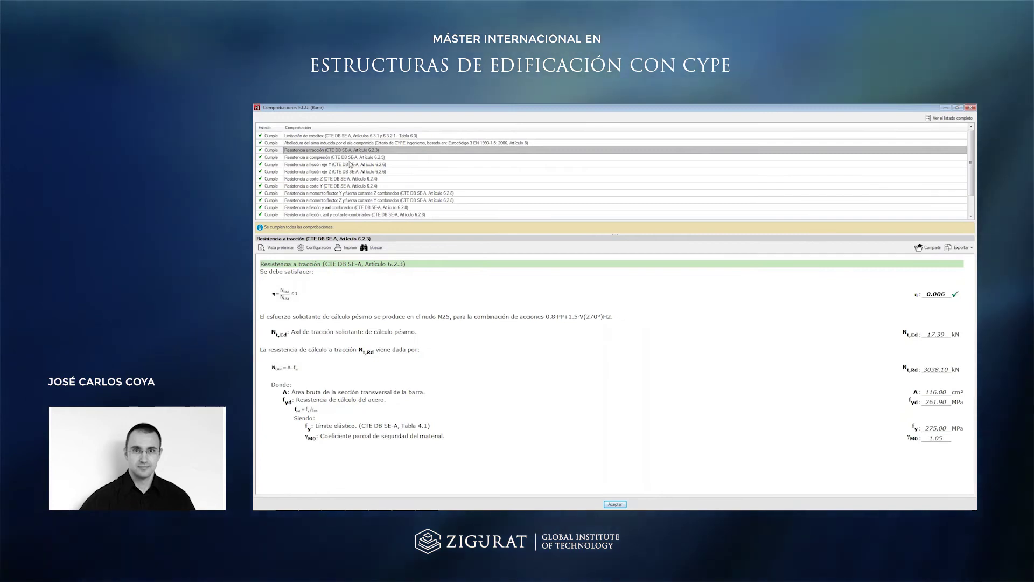
{"action": "left_click", "coordinate": [337, 157]}
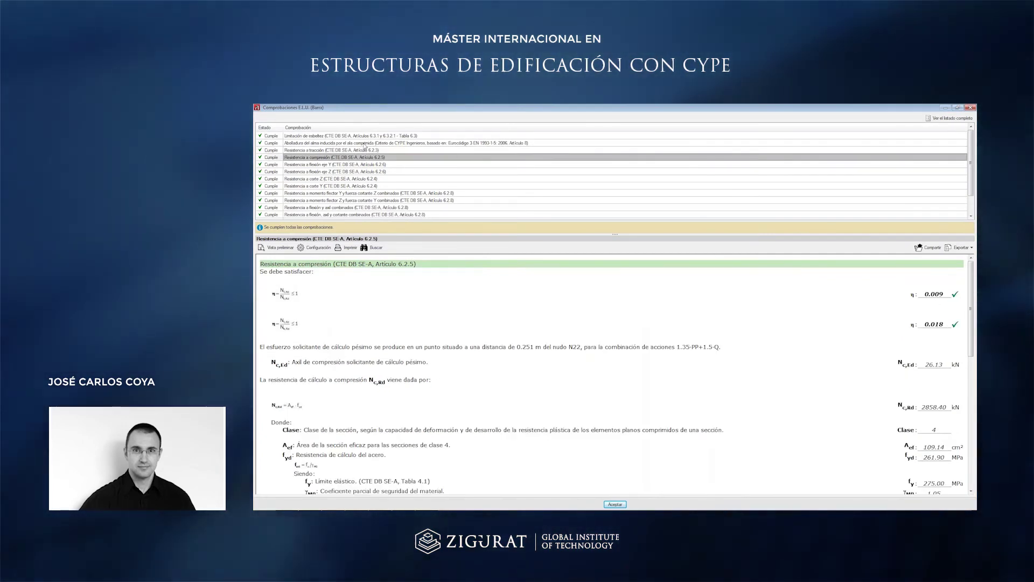
Read through the rafter's Y-axis bending resistance check (Resistencia a flexión eje Y), including its lateral buckling calculation.
{"action": "left_click", "coordinate": [353, 165]}
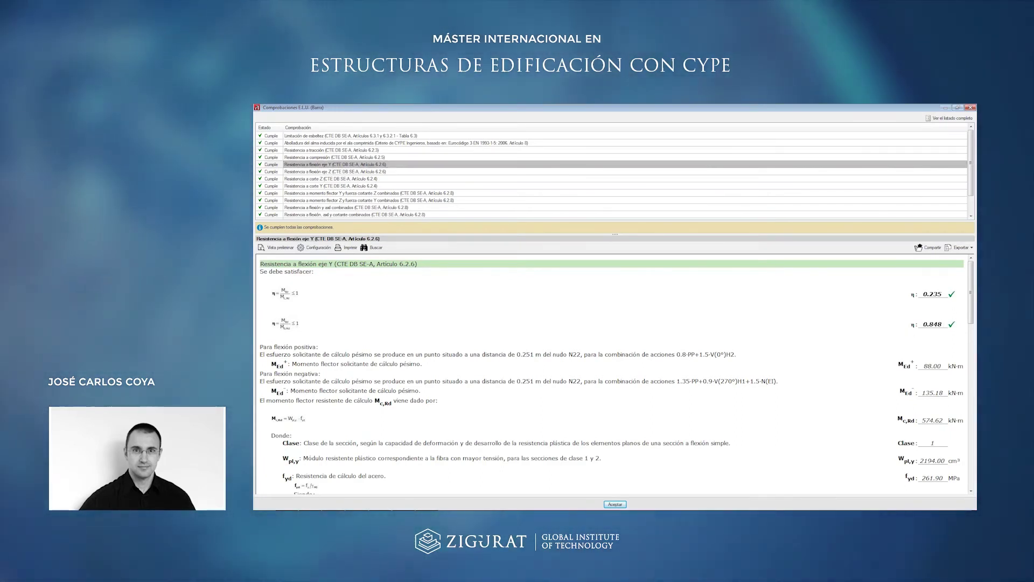
{"action": "scroll", "coordinate": [883, 337], "scroll_direction": "down", "scroll_amount": 1}
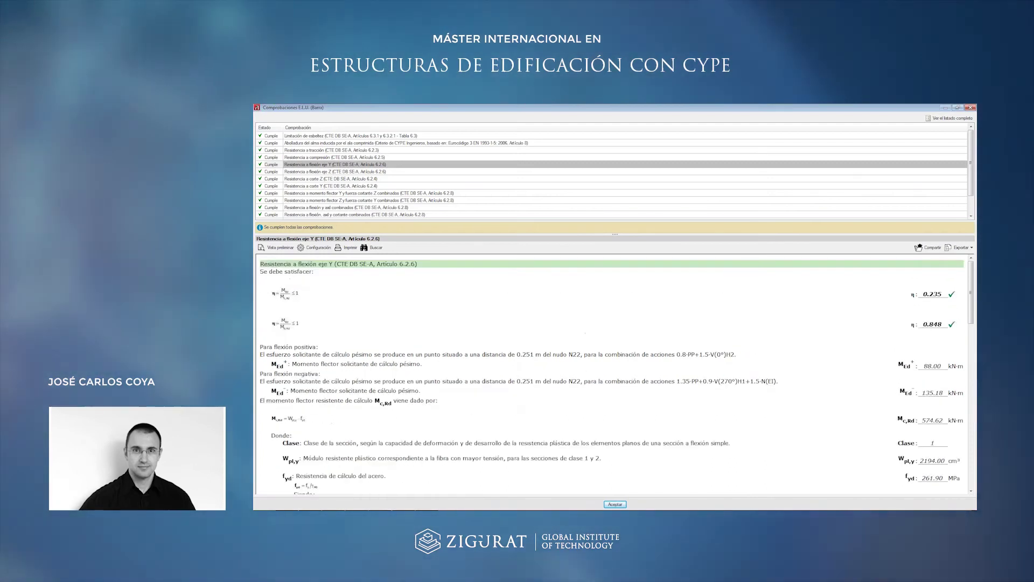
{"action": "scroll", "coordinate": [910, 335], "scroll_direction": "down", "scroll_amount": 1}
{"action": "scroll", "coordinate": [429, 297], "scroll_direction": "down", "scroll_amount": 15}
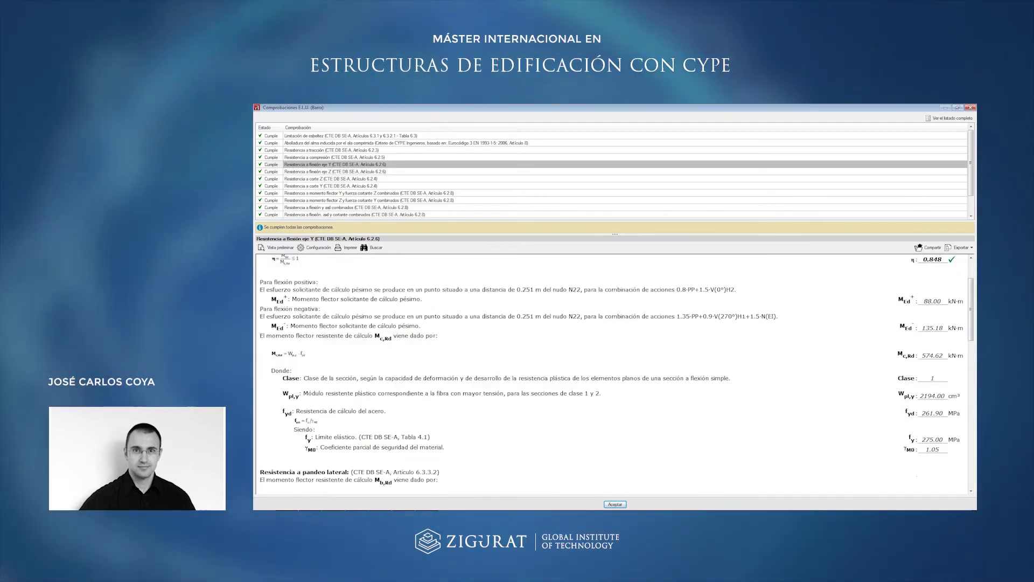
{"action": "scroll", "coordinate": [441, 296], "scroll_direction": "down", "scroll_amount": 8}
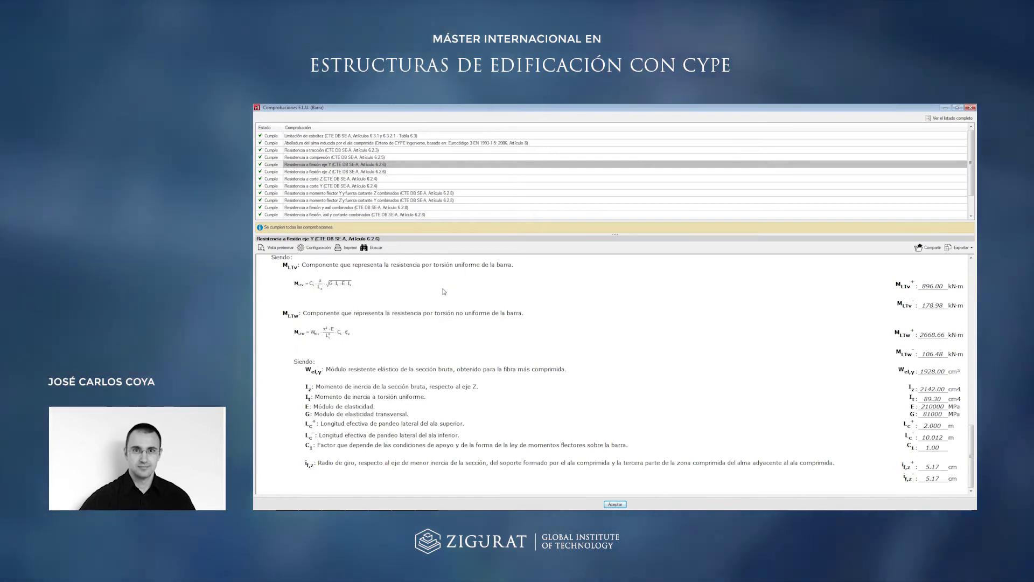
Review the rafter's Z-axis bending, shear Z and Y, moment-shear and combined bending-axial checks, and close the report.
{"action": "left_click", "coordinate": [352, 172]}
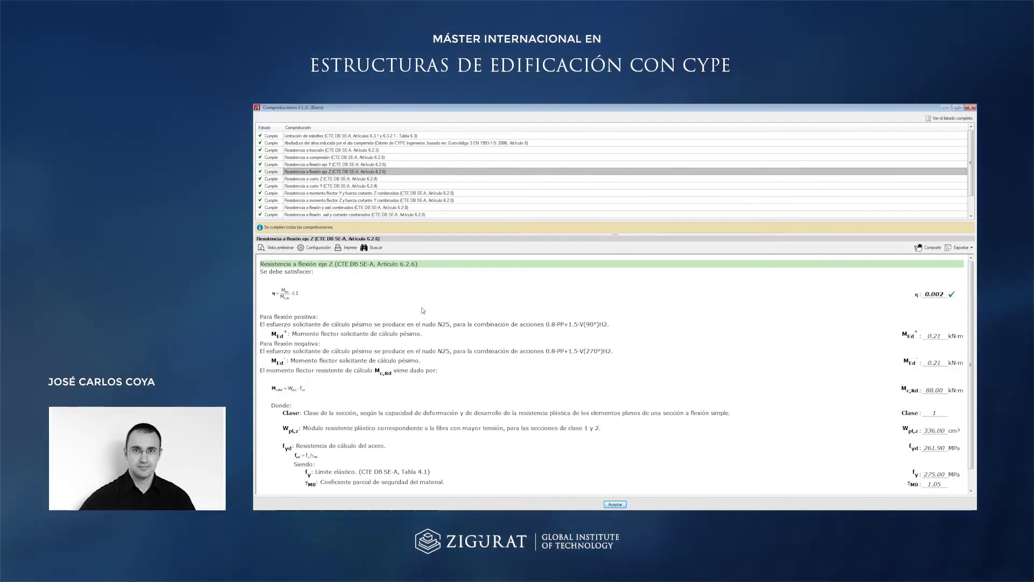
{"action": "left_click", "coordinate": [363, 180]}
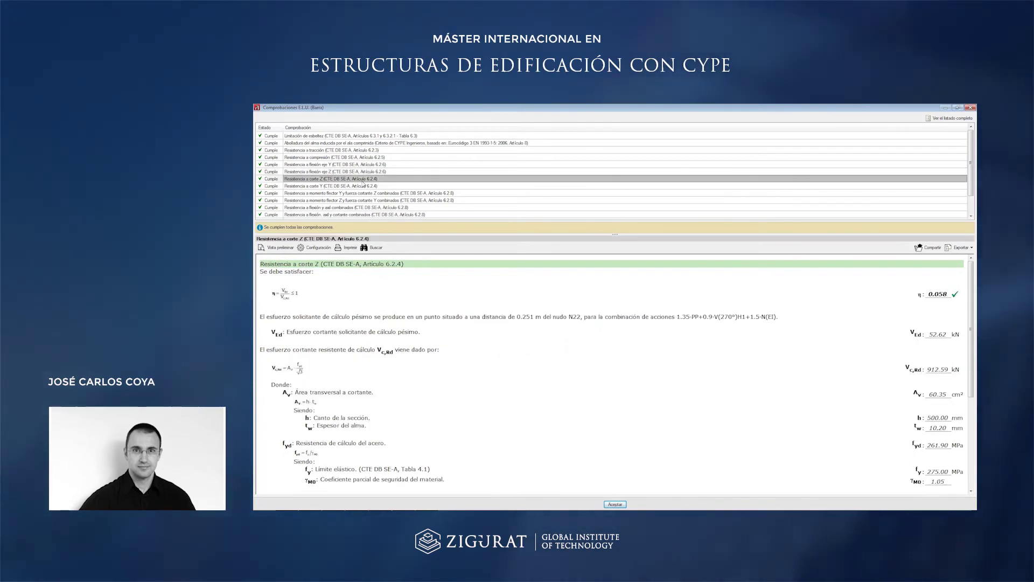
{"action": "left_click", "coordinate": [360, 186]}
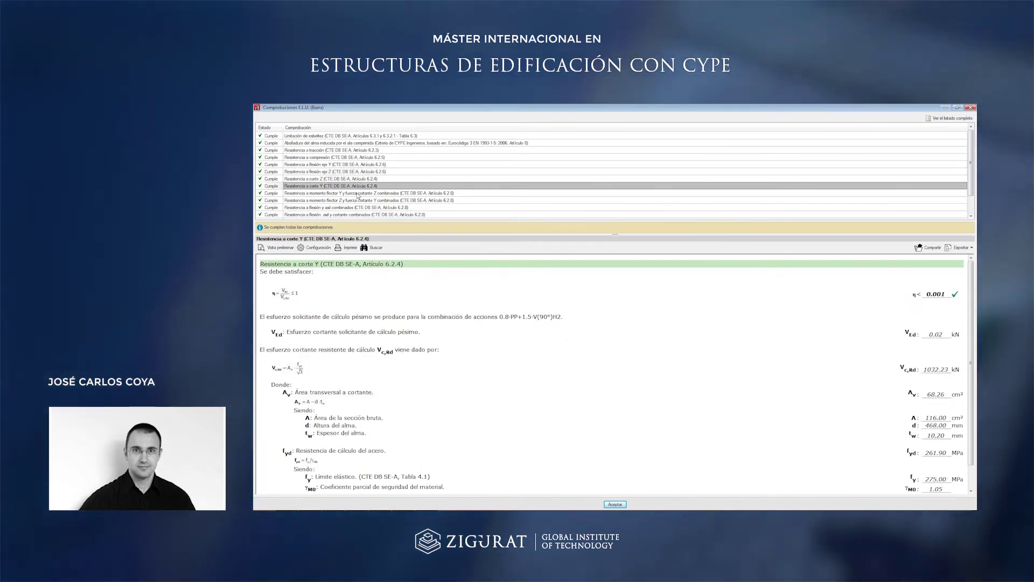
{"action": "left_click", "coordinate": [358, 193]}
{"action": "scroll", "coordinate": [361, 199], "scroll_direction": "down", "scroll_amount": 1}
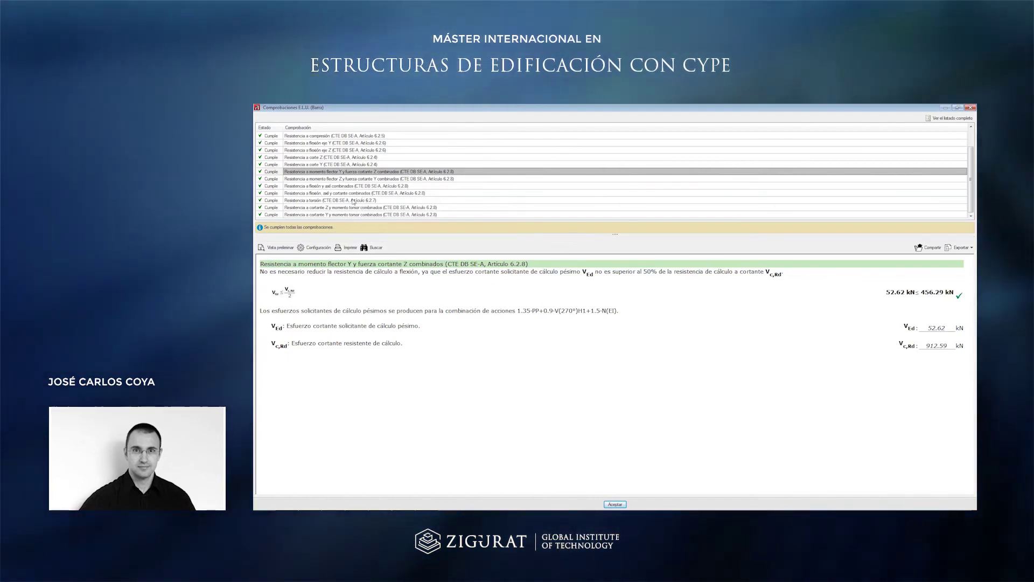
{"action": "left_click", "coordinate": [363, 200]}
{"action": "left_click", "coordinate": [362, 186]}
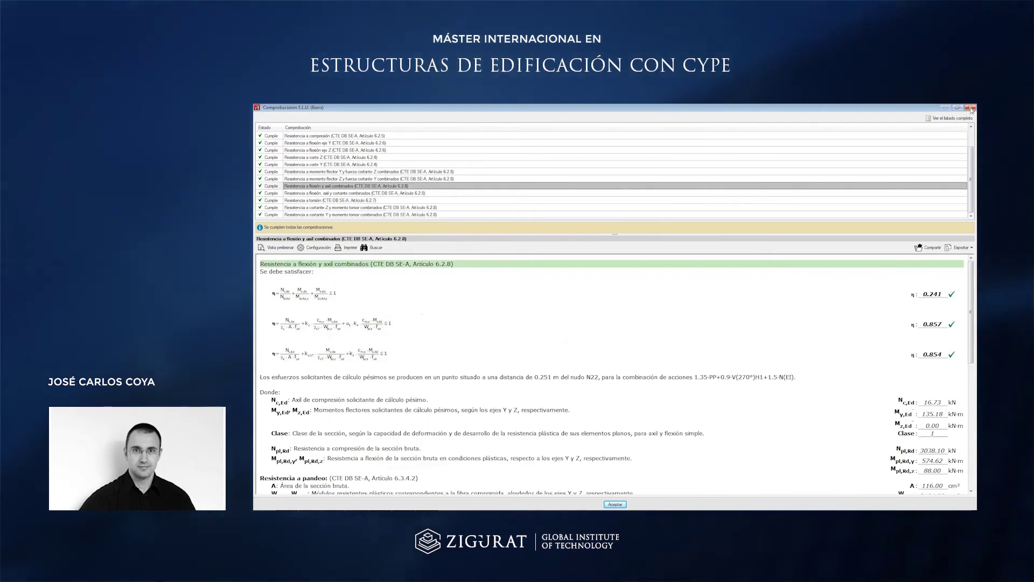
{"action": "key", "text": "Escape"}
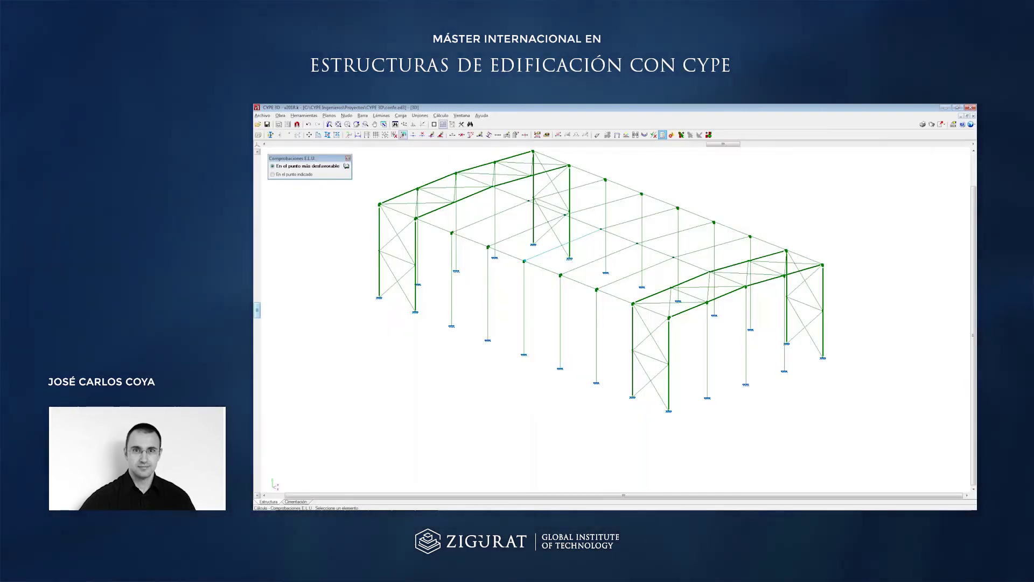
Examine the E.L.U. compression and Y-axis bending checks of an intermediate side column.
{"action": "left_click", "coordinate": [563, 245]}
{"action": "left_click", "coordinate": [336, 157]}
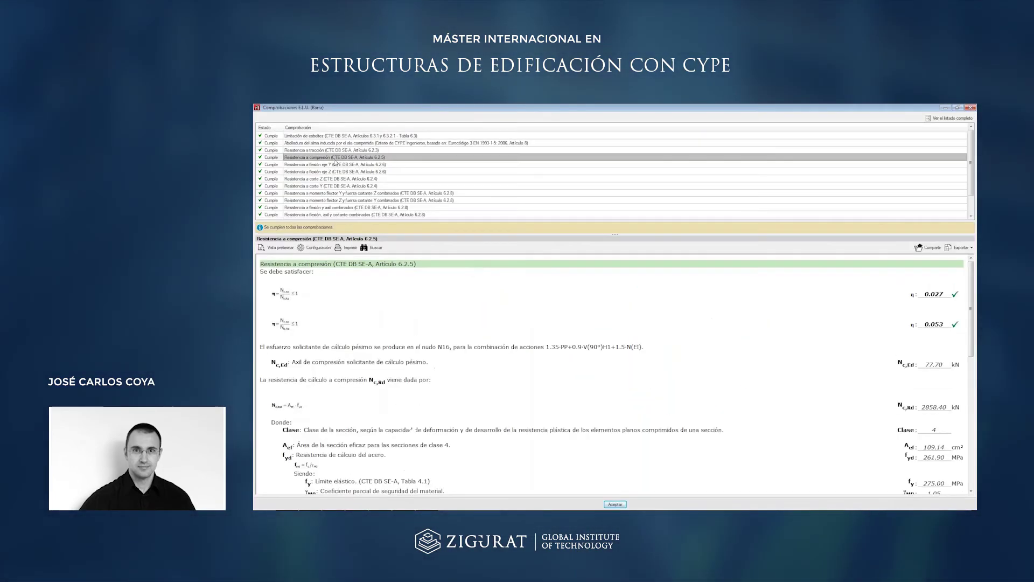
{"action": "left_click", "coordinate": [331, 165]}
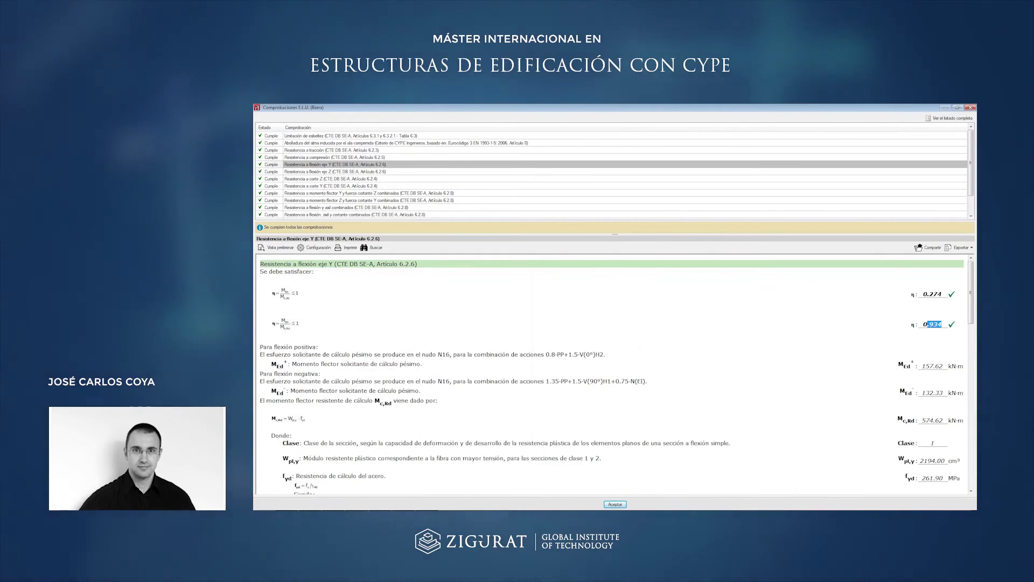
{"action": "left_click", "coordinate": [931, 325]}
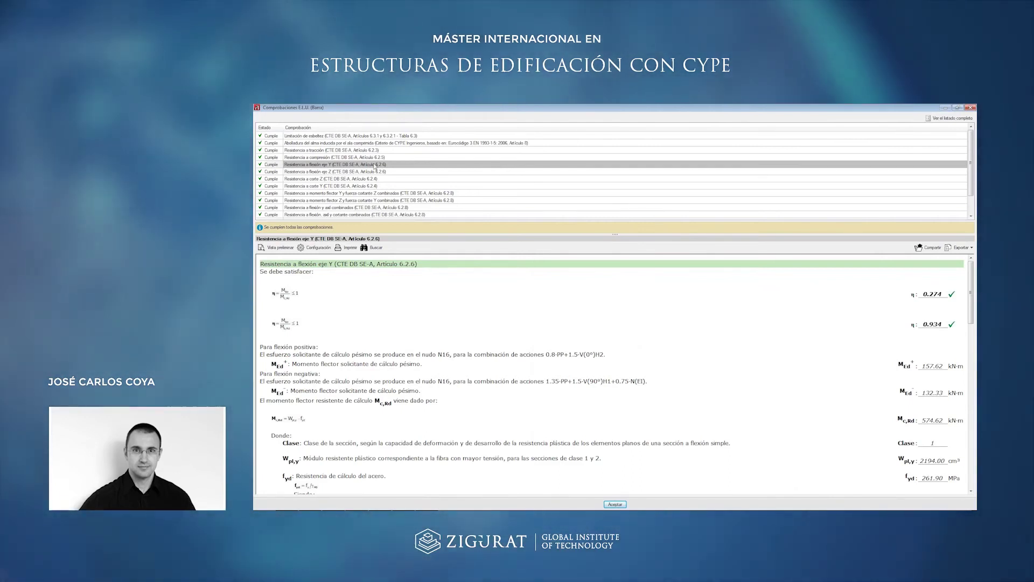
{"action": "key", "text": "Up"}
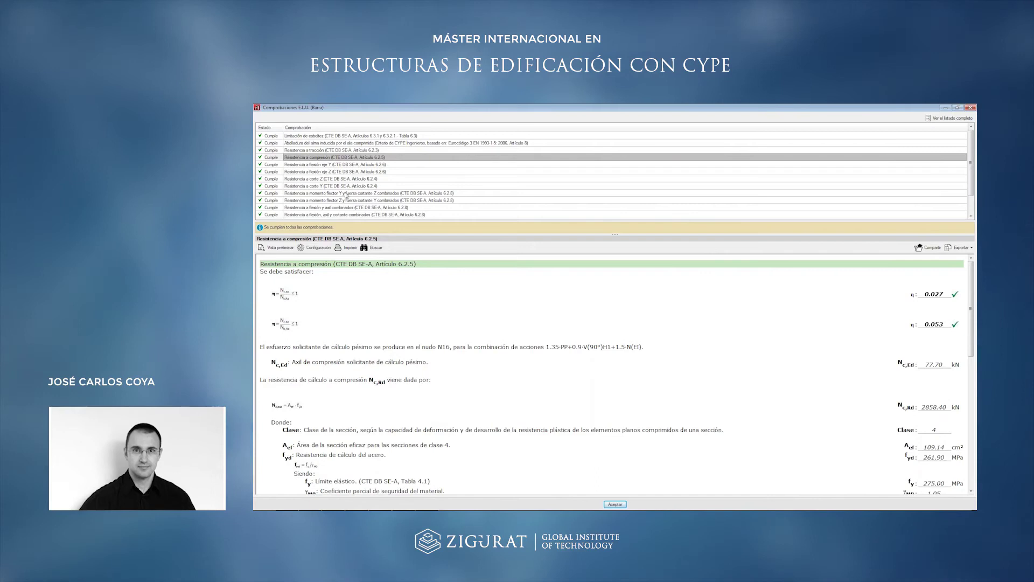
Examine the column's combined bending and axial check, highlight the terms of its governing load combination, and close the report.
{"action": "left_click", "coordinate": [358, 207]}
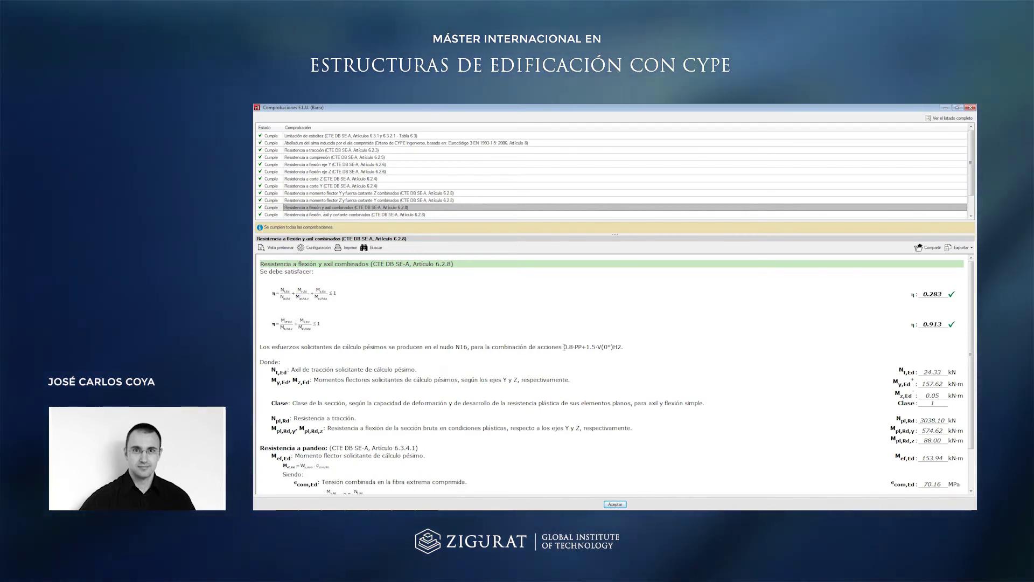
{"action": "left_click_drag", "start_coordinate": [583, 347], "coordinate": [564, 347]}
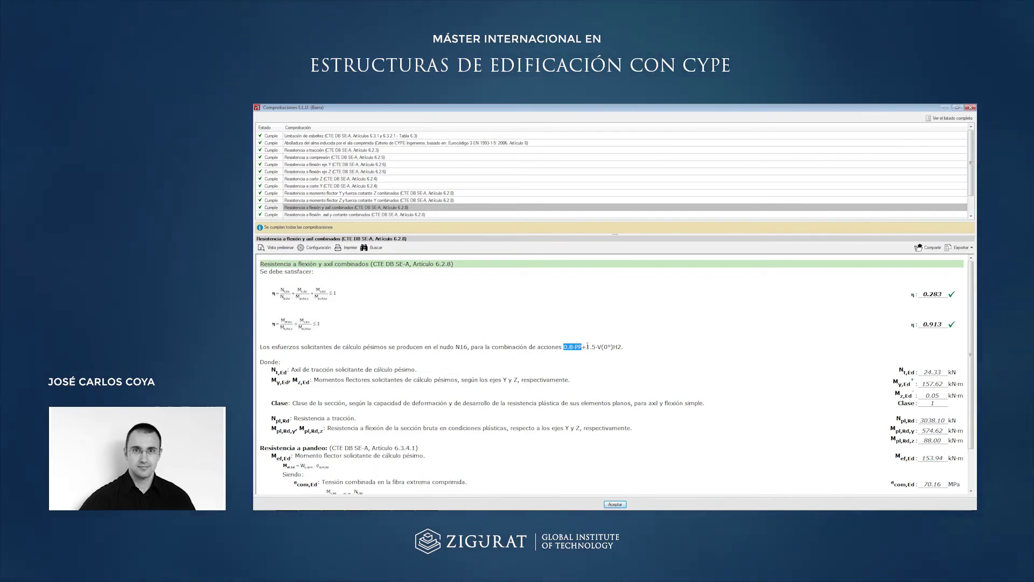
{"action": "left_click_drag", "start_coordinate": [586, 346], "coordinate": [626, 345]}
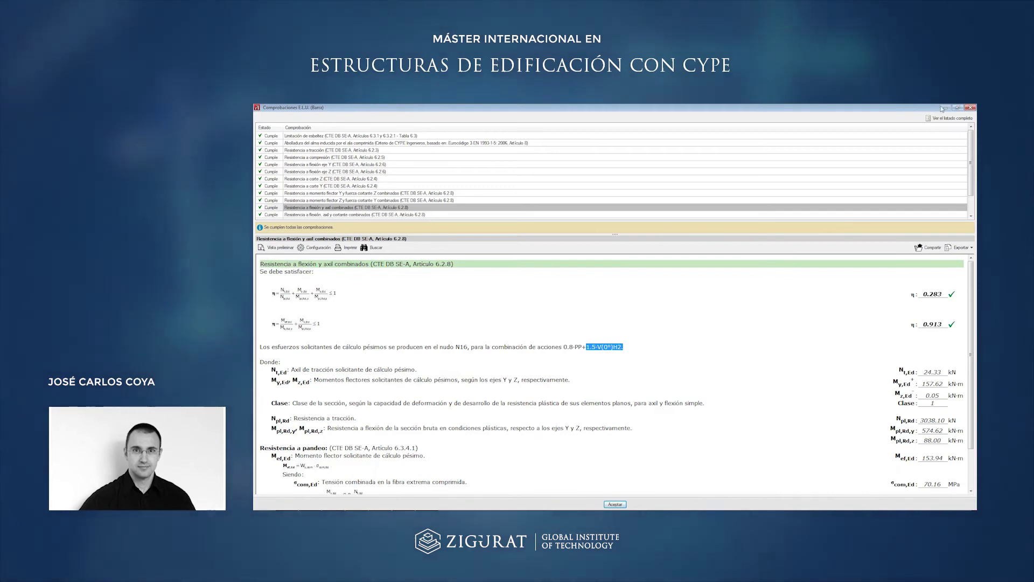
{"action": "left_click", "coordinate": [615, 504]}
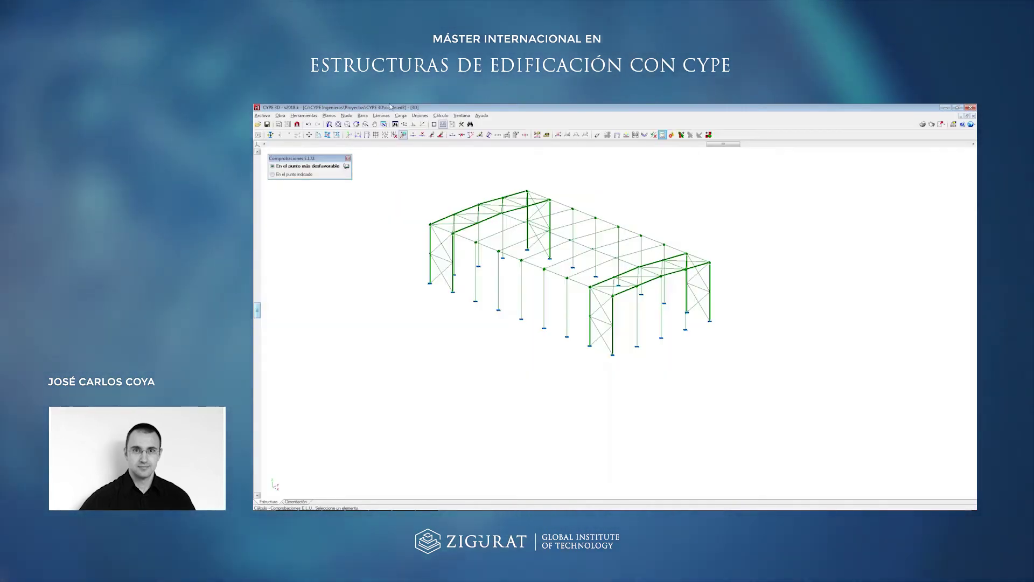
Inspect the slenderness limitation check in the E.L.U. report of an intermediate frame's rafter, and close it.
{"action": "left_click", "coordinate": [419, 116]}
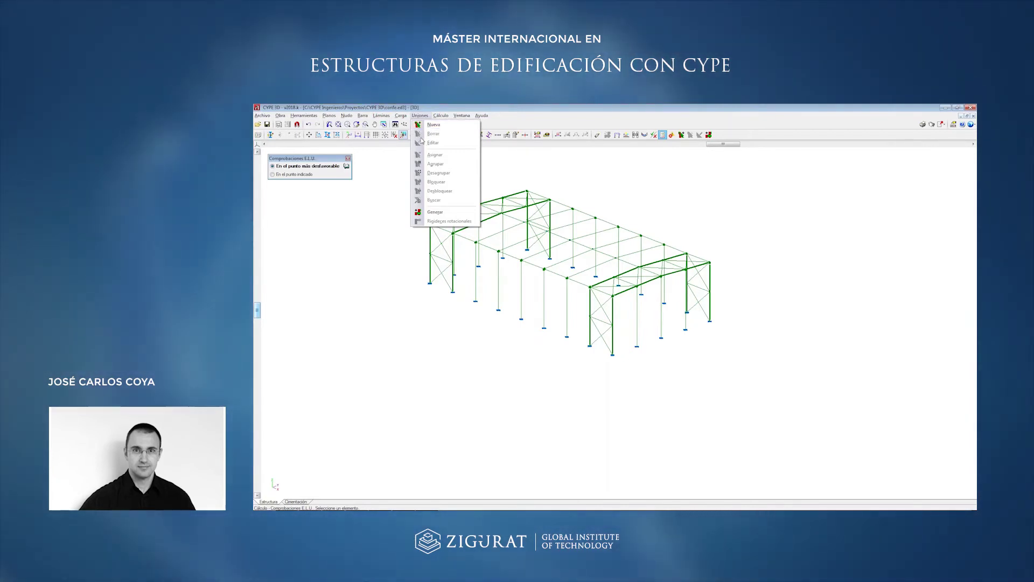
{"action": "left_click", "coordinate": [394, 192]}
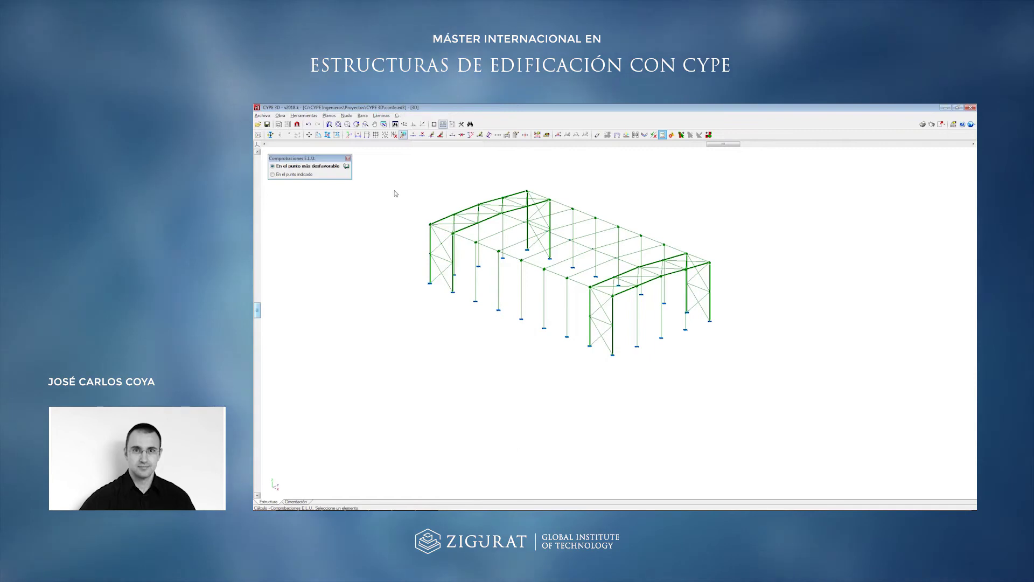
{"action": "mouse_move", "coordinate": [510, 255]}
{"action": "scroll", "coordinate": [527, 215], "scroll_direction": "up", "scroll_amount": 5}
{"action": "middle_click_drag", "start_coordinate": [528, 261], "coordinate": [564, 260]}
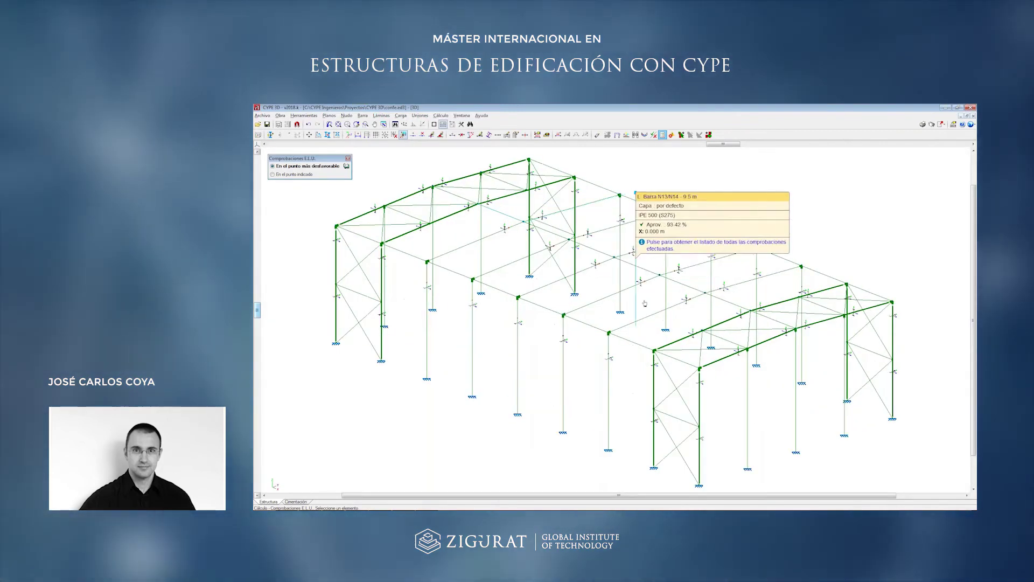
{"action": "scroll", "coordinate": [646, 343], "scroll_direction": "down", "scroll_amount": 1}
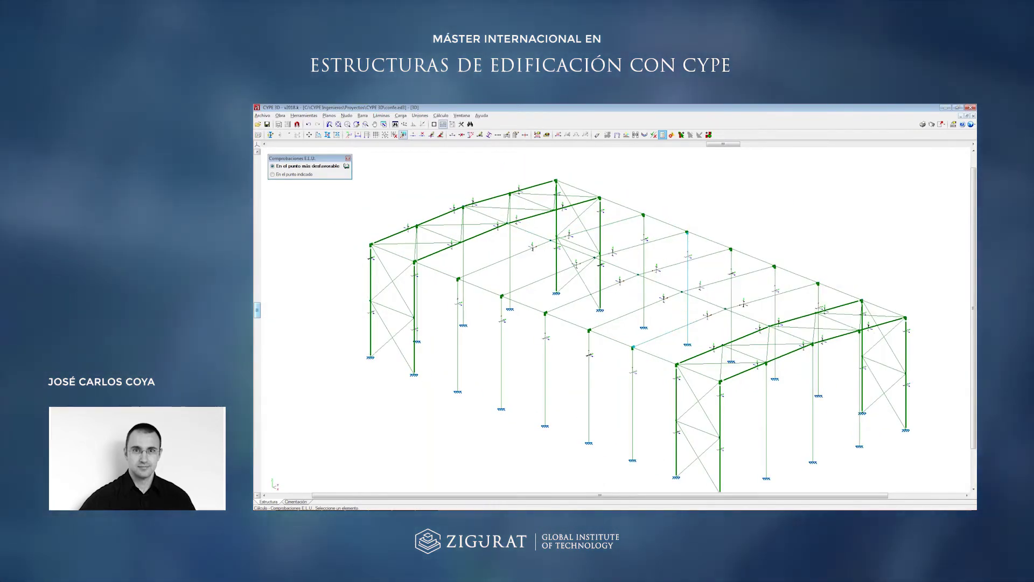
{"action": "left_click", "coordinate": [517, 292]}
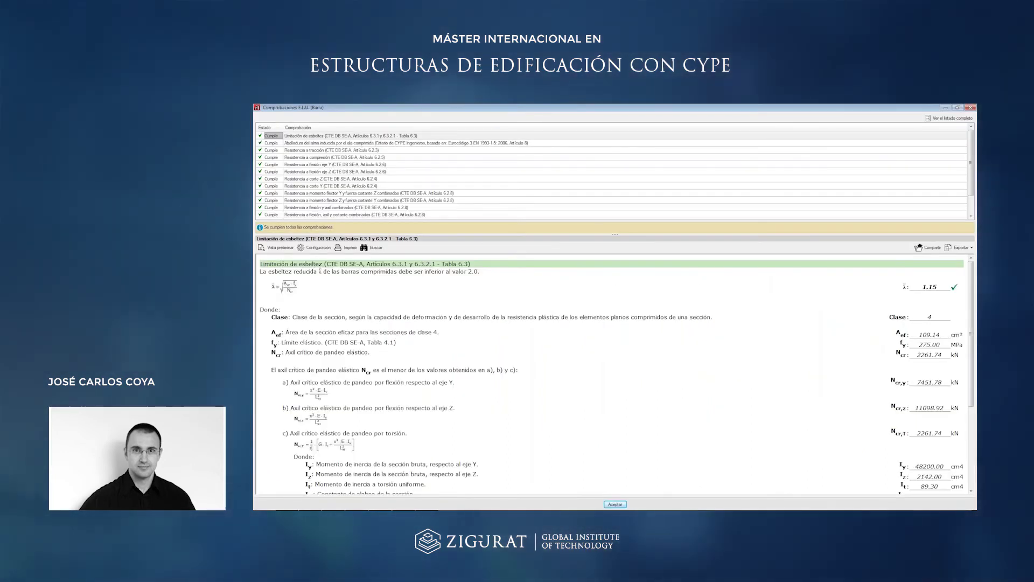
{"action": "key", "text": "Escape"}
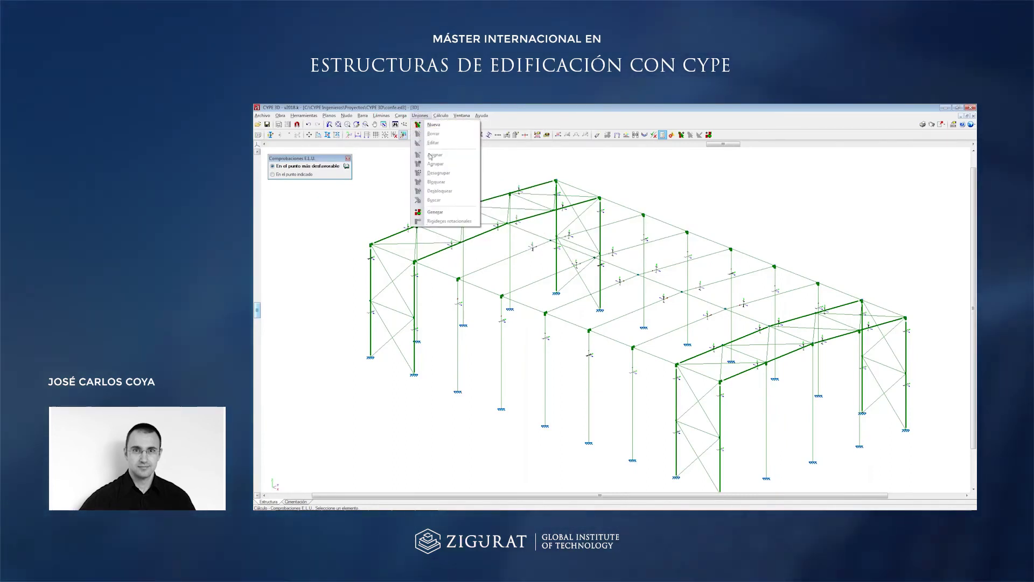
Generate the steel connections (Uniones) for the whole structure.
{"action": "left_click", "coordinate": [433, 212]}
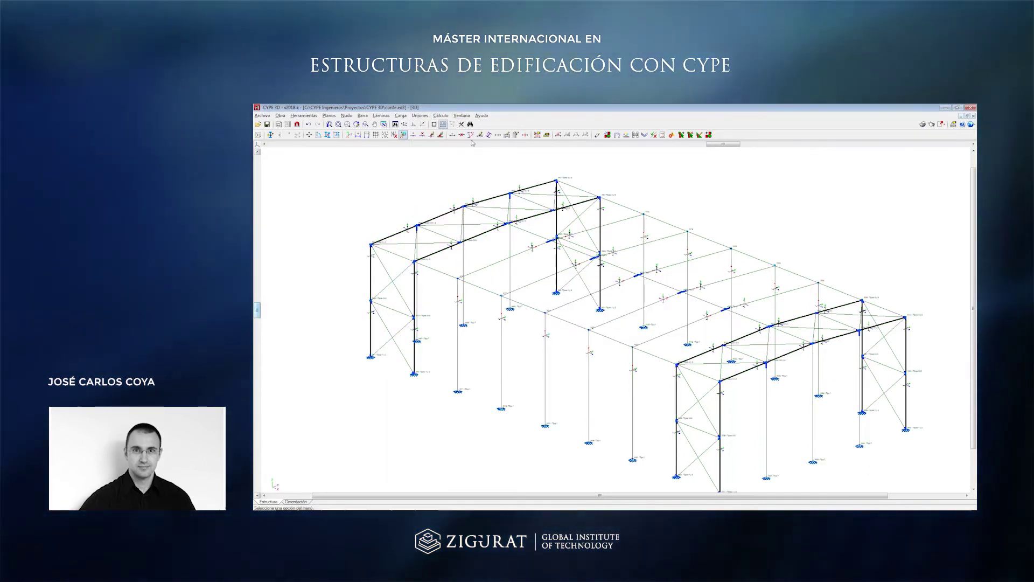
Add a new beam-to-column-flange connection at the eave node of the first intermediate frame and accept it.
{"action": "scroll", "coordinate": [513, 232], "scroll_direction": "up", "scroll_amount": 2}
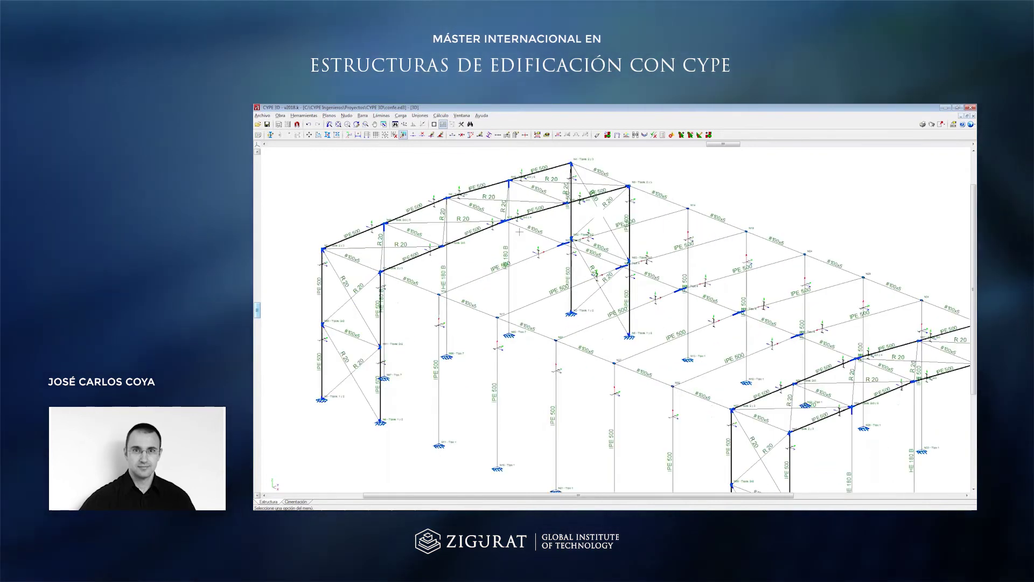
{"action": "scroll", "coordinate": [555, 241], "scroll_direction": "up", "scroll_amount": 3}
{"action": "scroll", "coordinate": [552, 242], "scroll_direction": "down", "scroll_amount": 4}
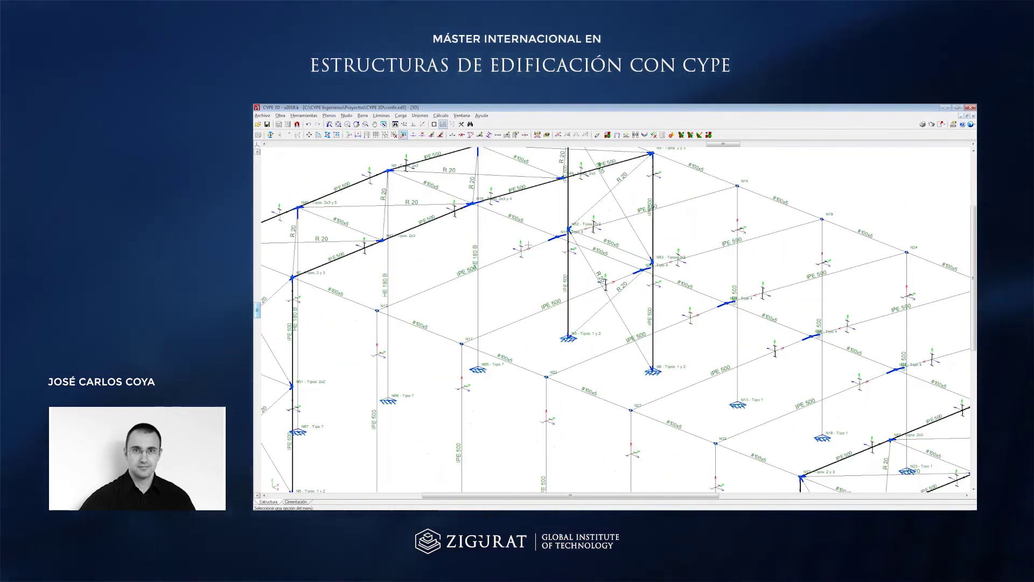
{"action": "scroll", "coordinate": [547, 354], "scroll_direction": "up", "scroll_amount": 6}
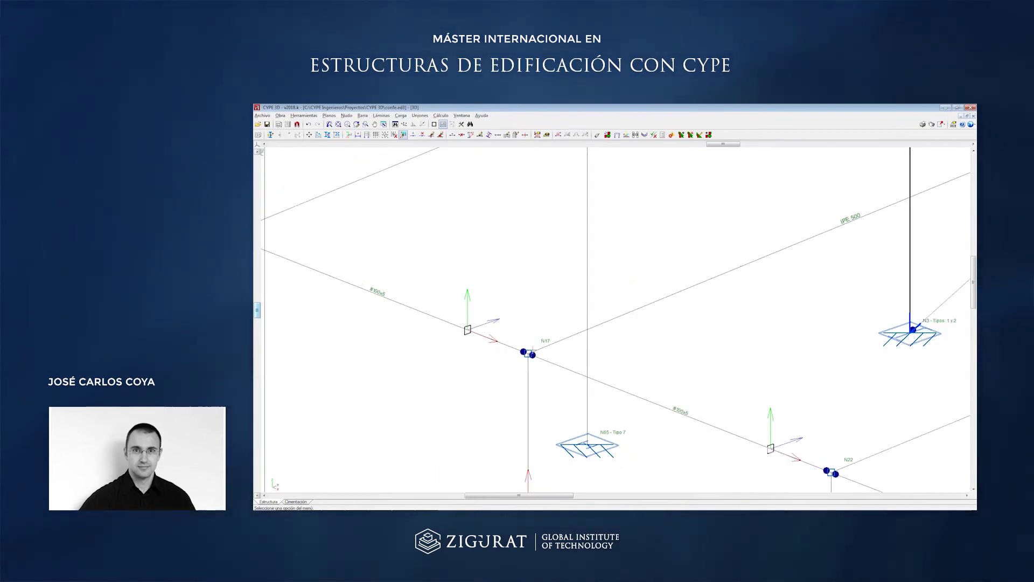
{"action": "scroll", "coordinate": [532, 351], "scroll_direction": "down", "scroll_amount": 2}
{"action": "scroll", "coordinate": [516, 294], "scroll_direction": "down", "scroll_amount": 2}
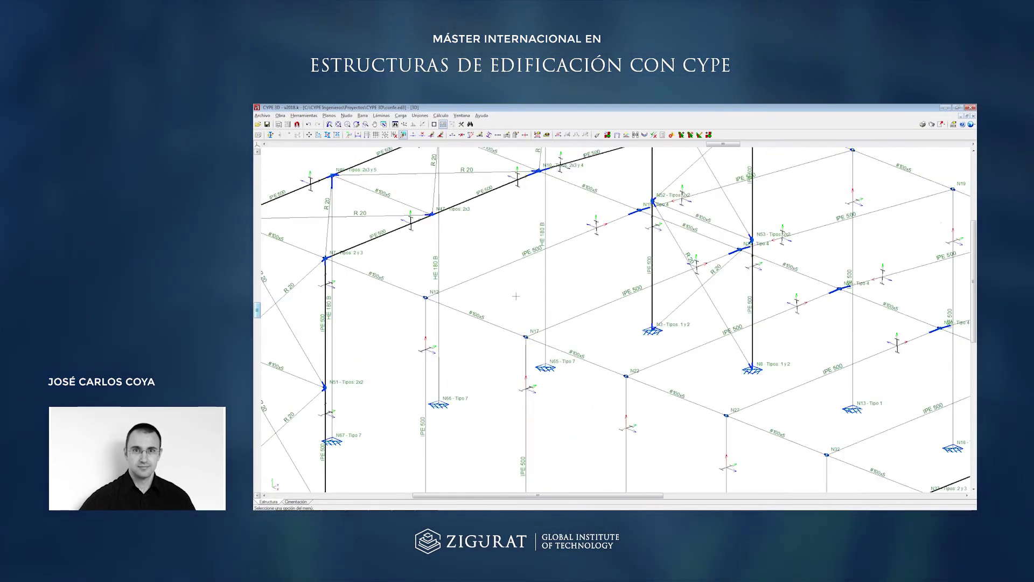
{"action": "scroll", "coordinate": [516, 297], "scroll_direction": "down", "scroll_amount": 2}
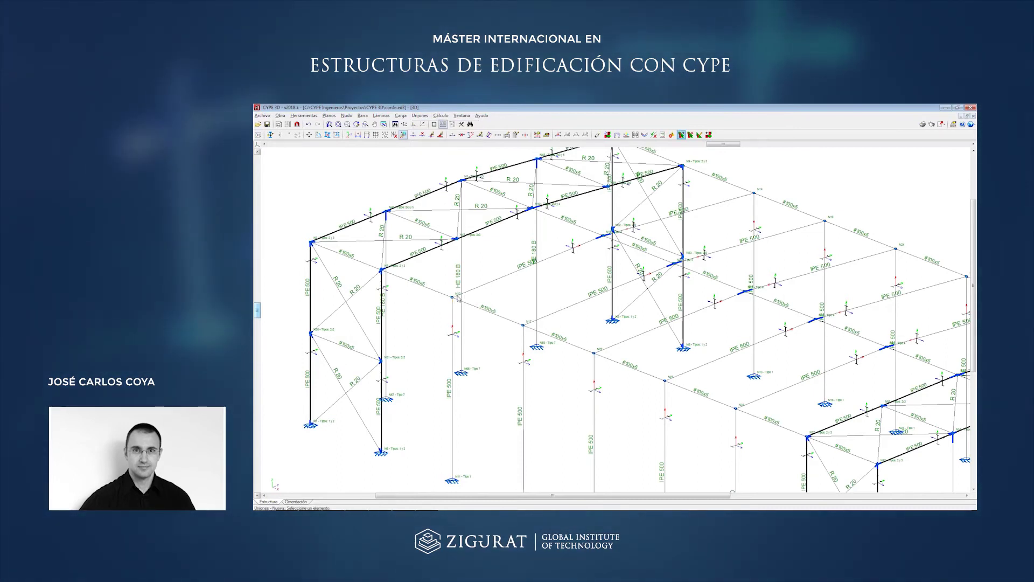
{"action": "left_click", "coordinate": [457, 296]}
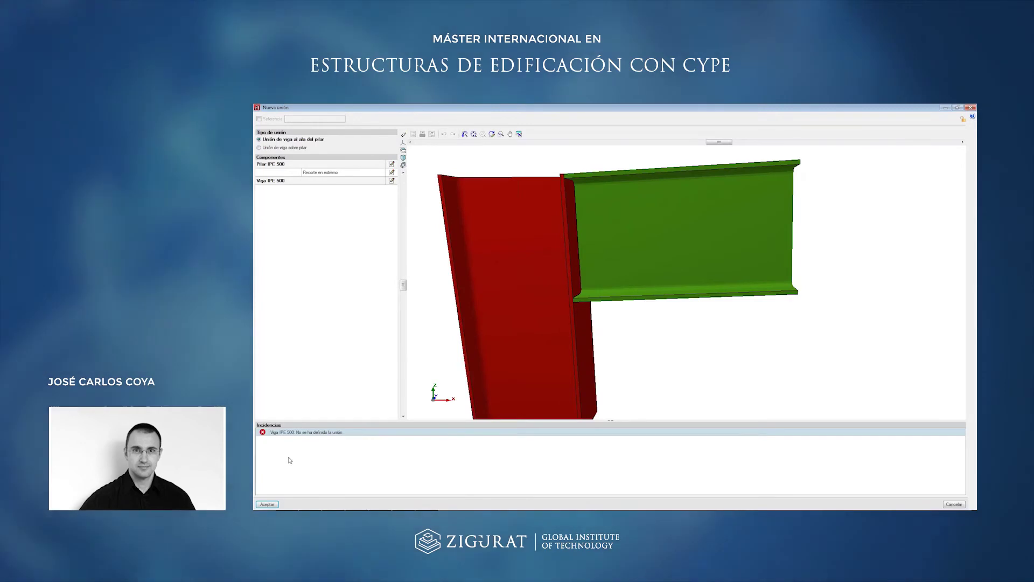
{"action": "left_click", "coordinate": [268, 504]}
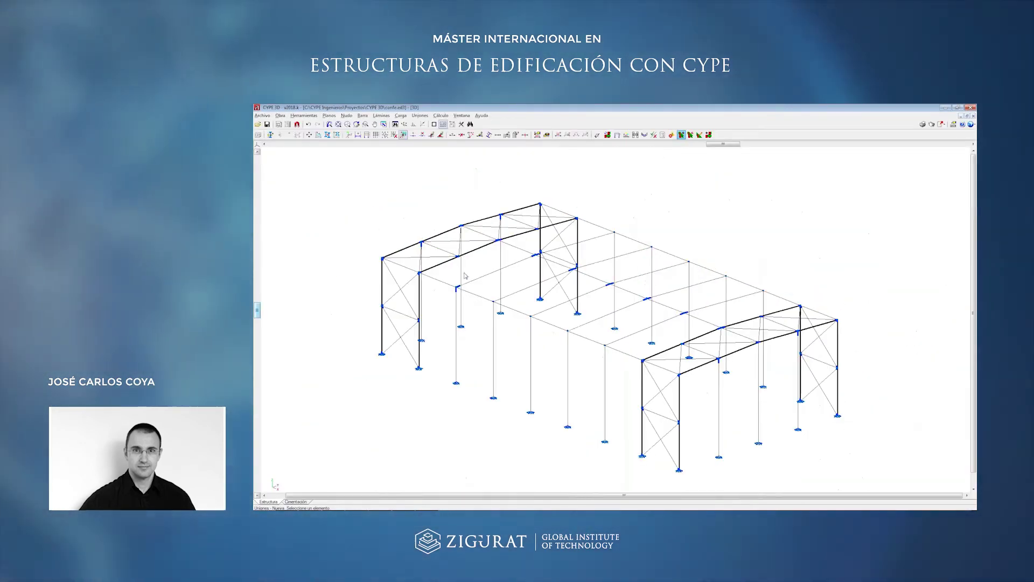
Size all the connections, resolving every node with welded joints, and close the sizing report.
{"action": "left_click", "coordinate": [441, 115]}
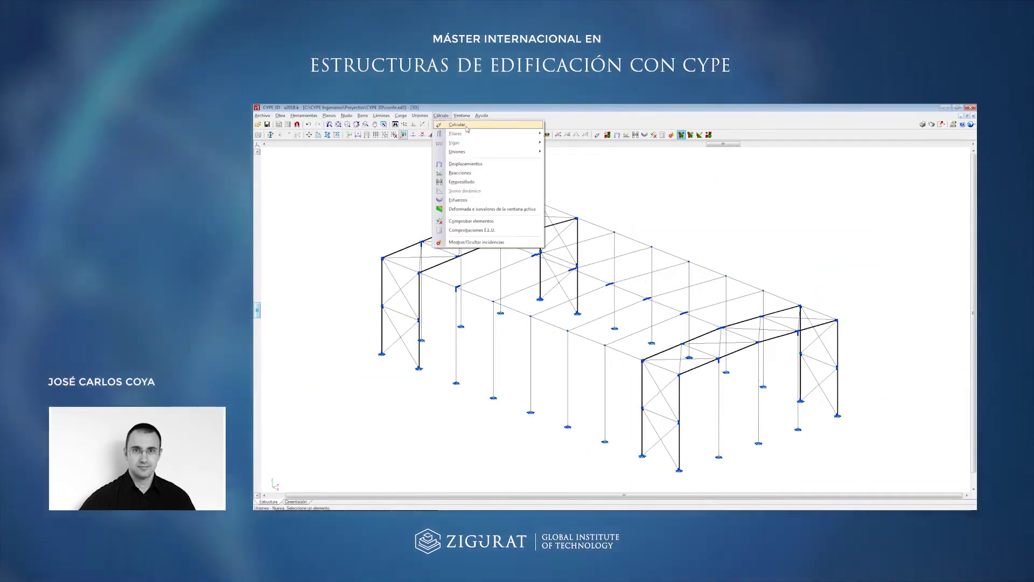
{"action": "mouse_move", "coordinate": [485, 152]}
{"action": "left_click", "coordinate": [571, 152]}
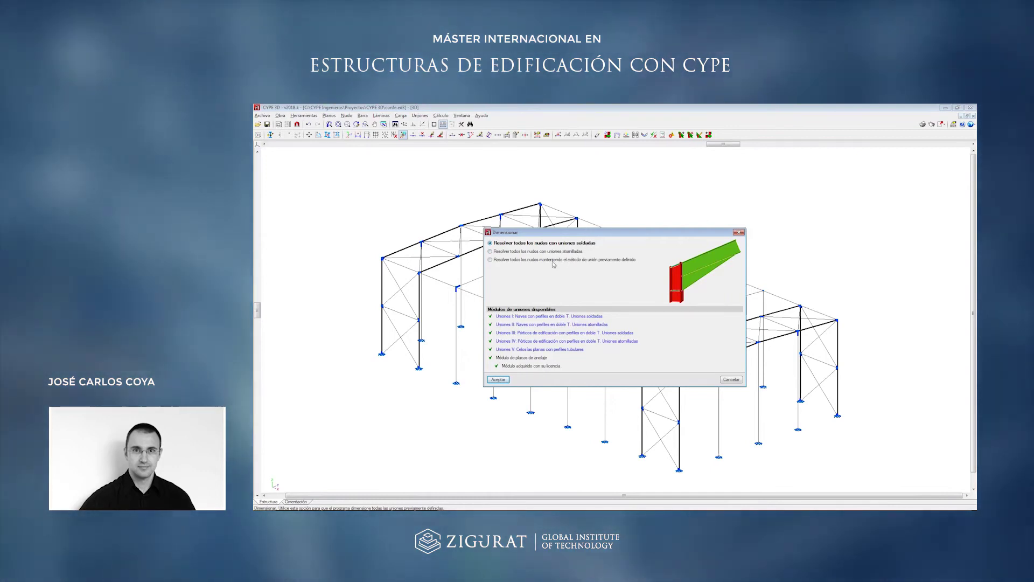
{"action": "left_click", "coordinate": [498, 379]}
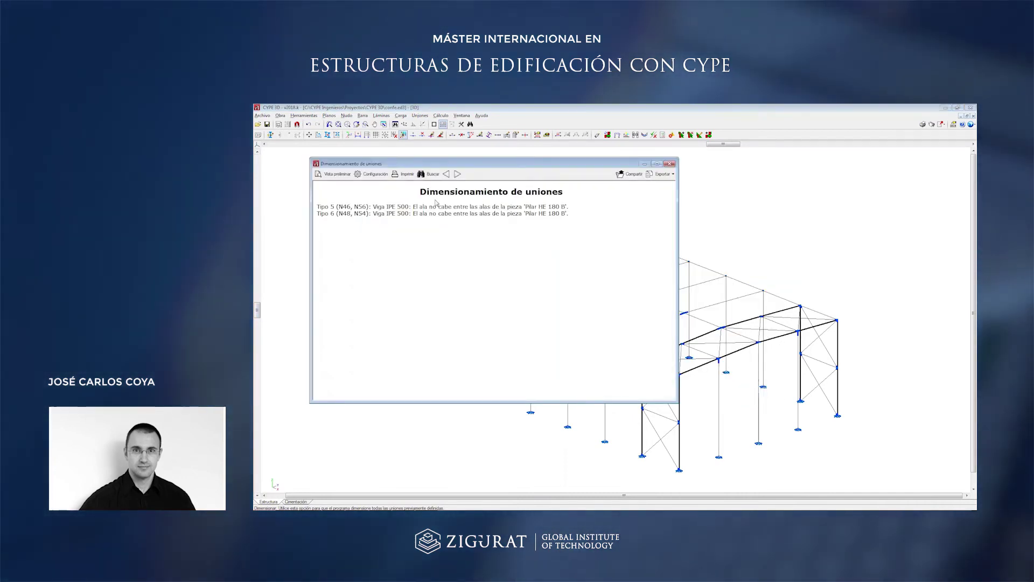
{"action": "key", "text": "Escape"}
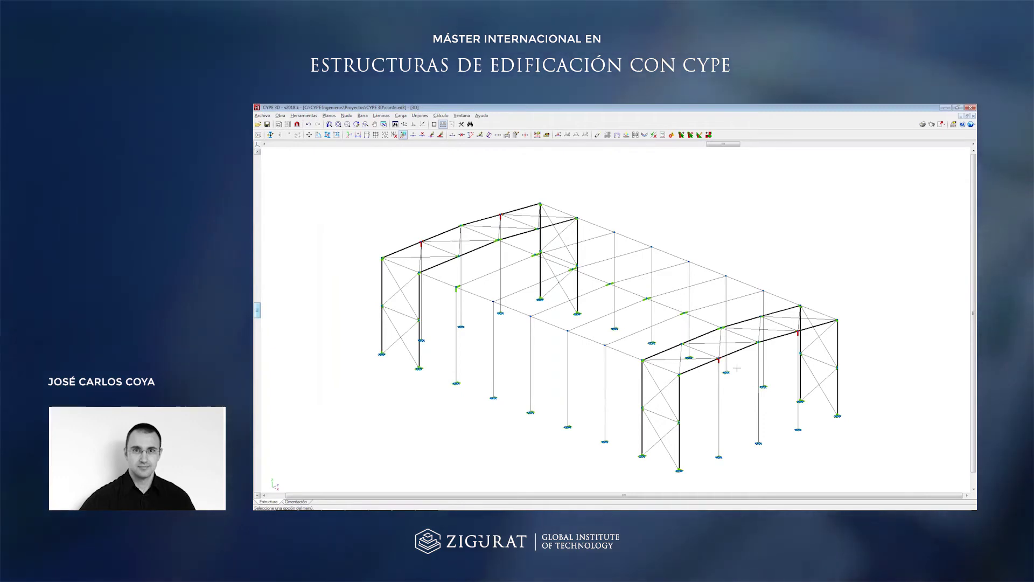
Inspect the Tipo 6 connection between the gable's HE 180 B column and IPE 500 beam, and close it.
{"action": "scroll", "coordinate": [737, 368], "scroll_direction": "up", "scroll_amount": 2}
{"action": "scroll", "coordinate": [724, 368], "scroll_direction": "up", "scroll_amount": 6}
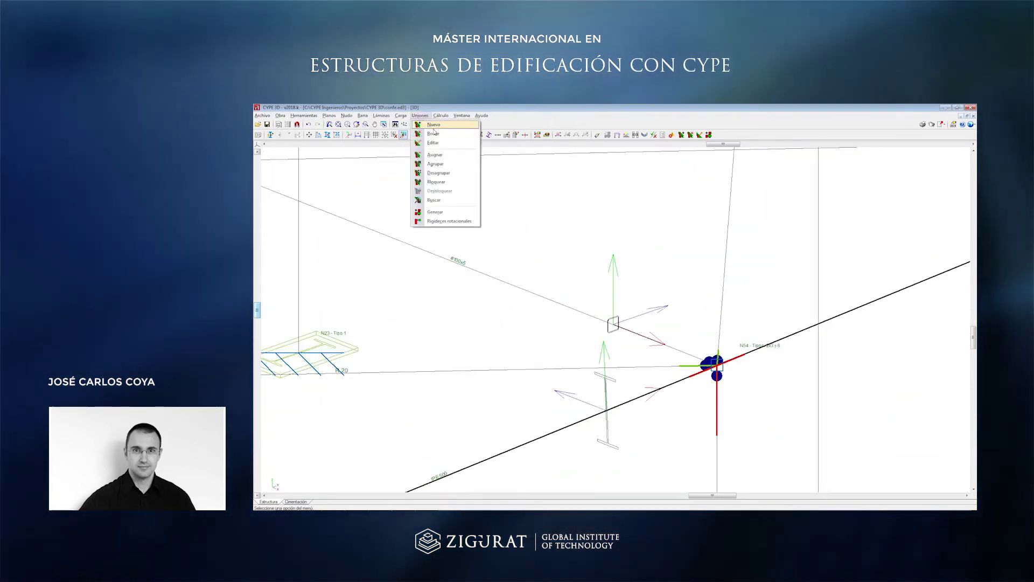
{"action": "left_click", "coordinate": [435, 143]}
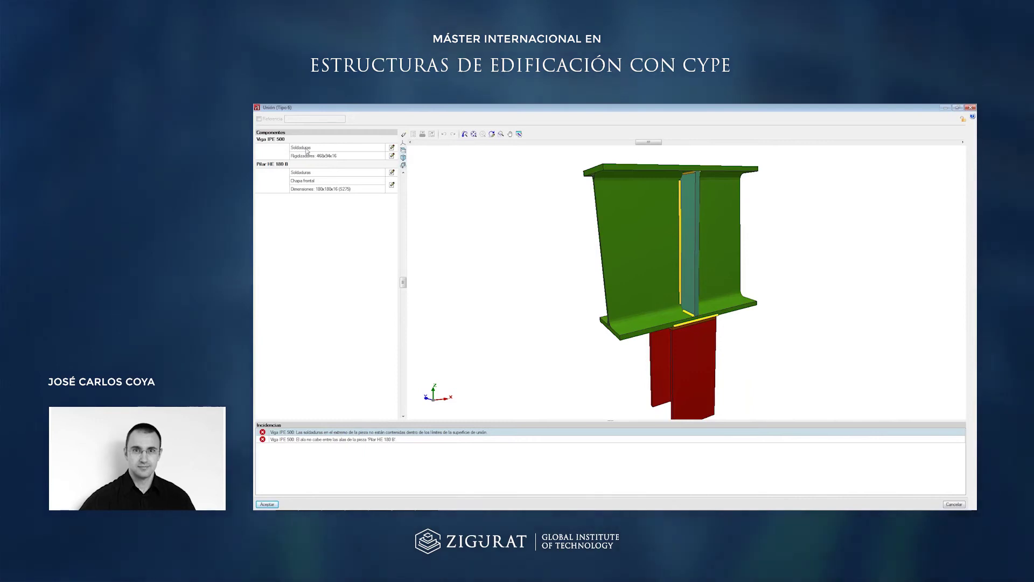
{"action": "key", "text": "Escape"}
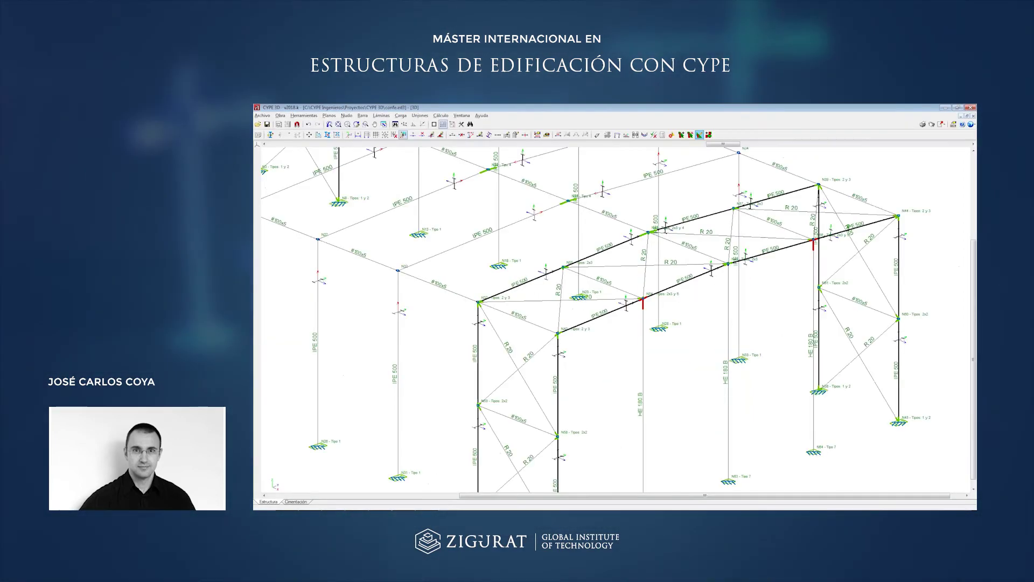
Inspect the Tipo 4 front-plate connection between the two IPE 500 rafters at a frame's ridge, and close it.
{"action": "scroll", "coordinate": [636, 267], "scroll_direction": "up", "scroll_amount": 3}
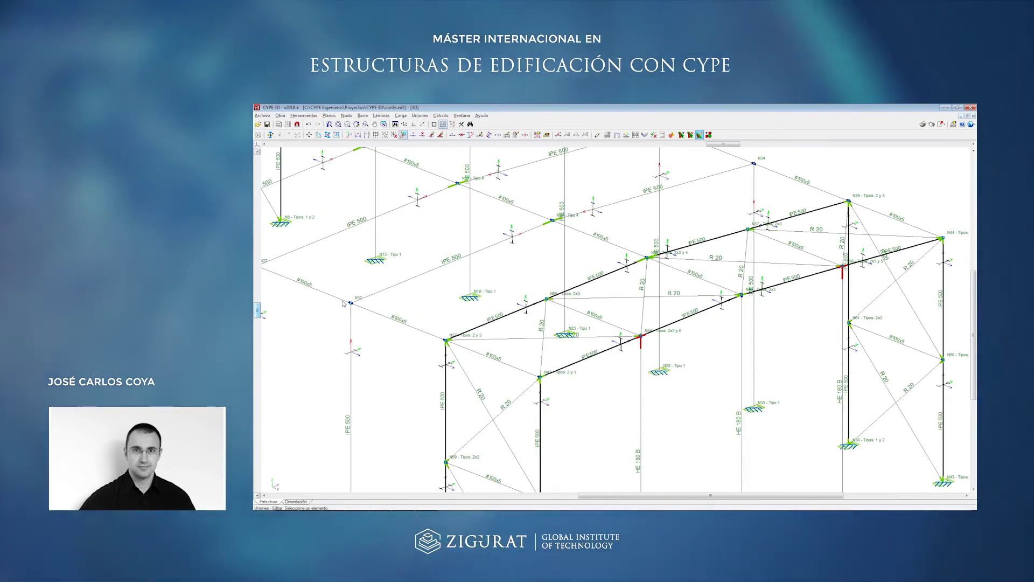
{"action": "scroll", "coordinate": [458, 236], "scroll_direction": "down", "scroll_amount": 6}
{"action": "scroll", "coordinate": [458, 236], "scroll_direction": "up", "scroll_amount": 3}
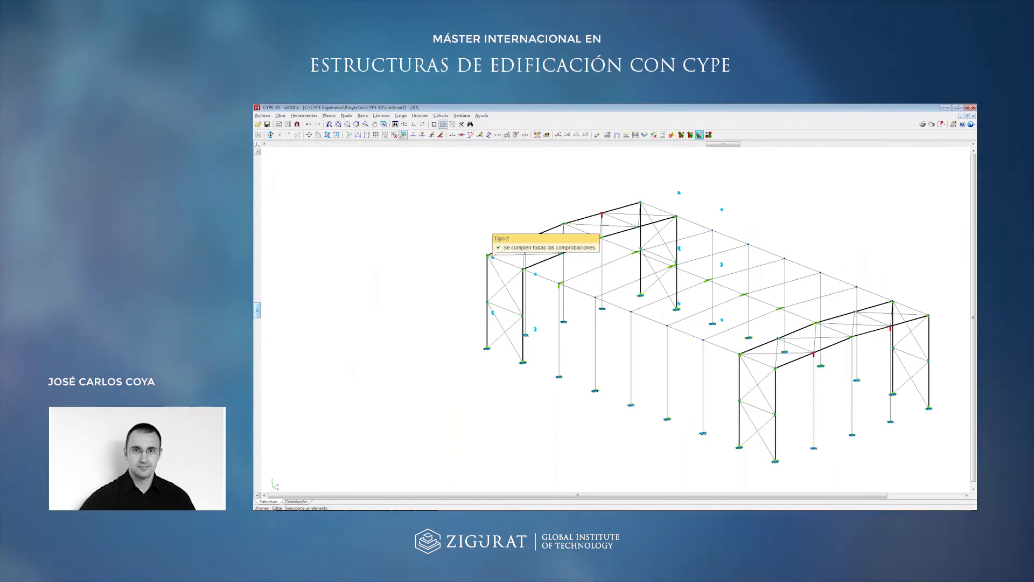
{"action": "scroll", "coordinate": [623, 303], "scroll_direction": "up", "scroll_amount": 2}
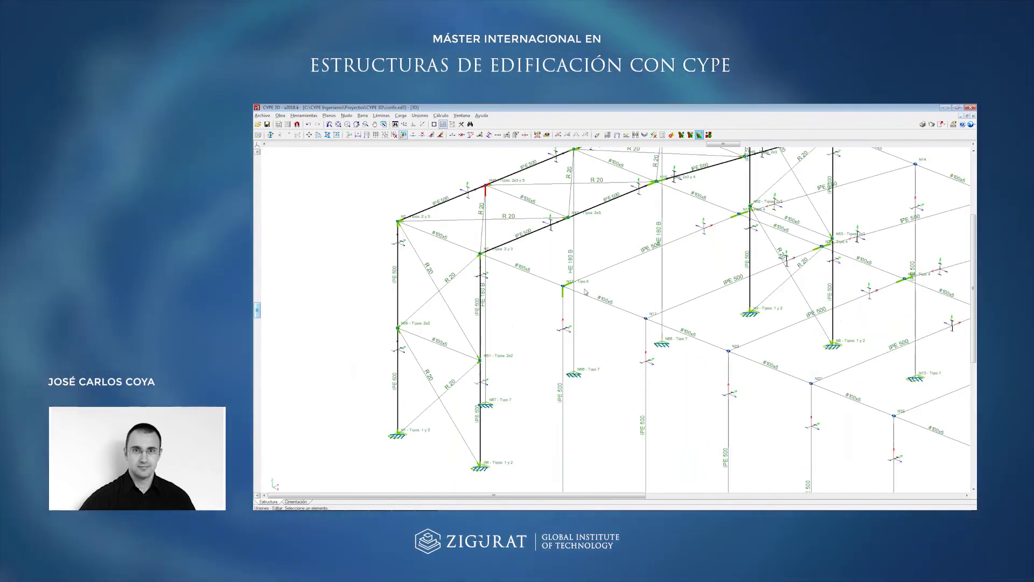
{"action": "left_click", "coordinate": [624, 304]}
{"action": "middle_click_drag", "start_coordinate": [720, 207], "coordinate": [612, 212]}
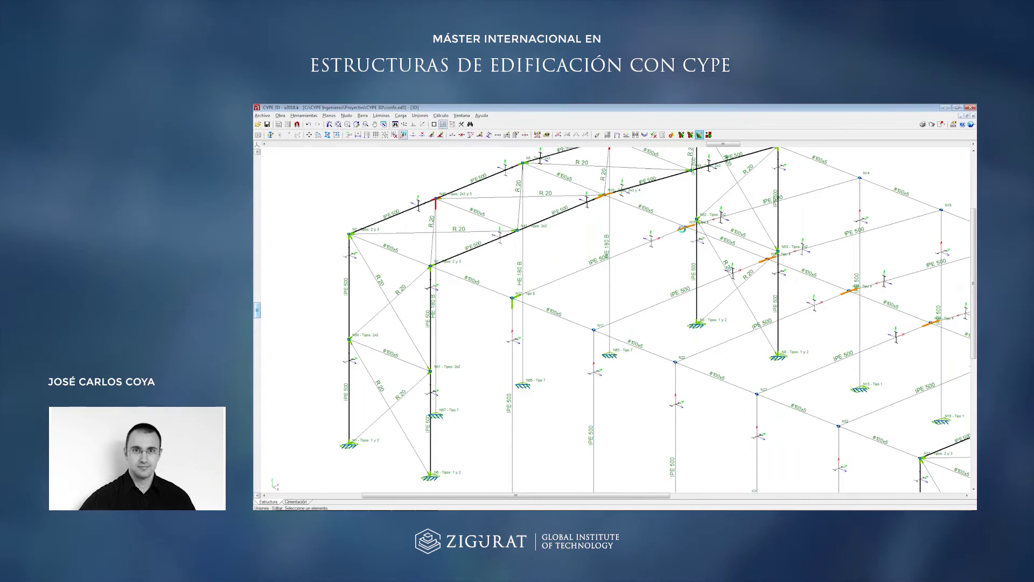
{"action": "left_click", "coordinate": [682, 229]}
{"action": "middle_click_drag", "start_coordinate": [682, 229], "coordinate": [697, 231]}
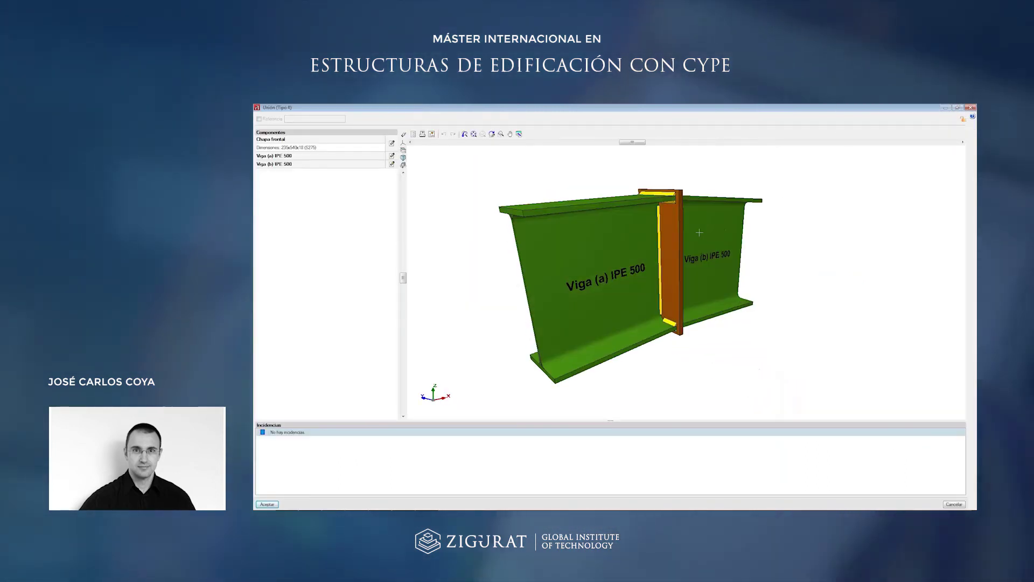
{"action": "key", "text": "Escape"}
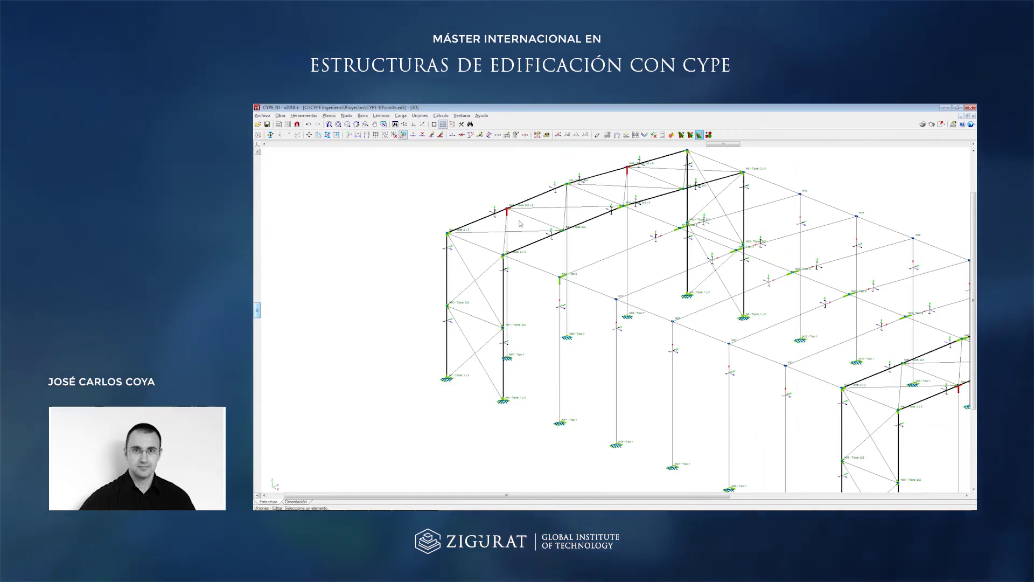
Inspect the Tipo 2 connection at the mid-height node of the braced gable corner column.
{"action": "scroll", "coordinate": [520, 223], "scroll_direction": "up", "scroll_amount": 1}
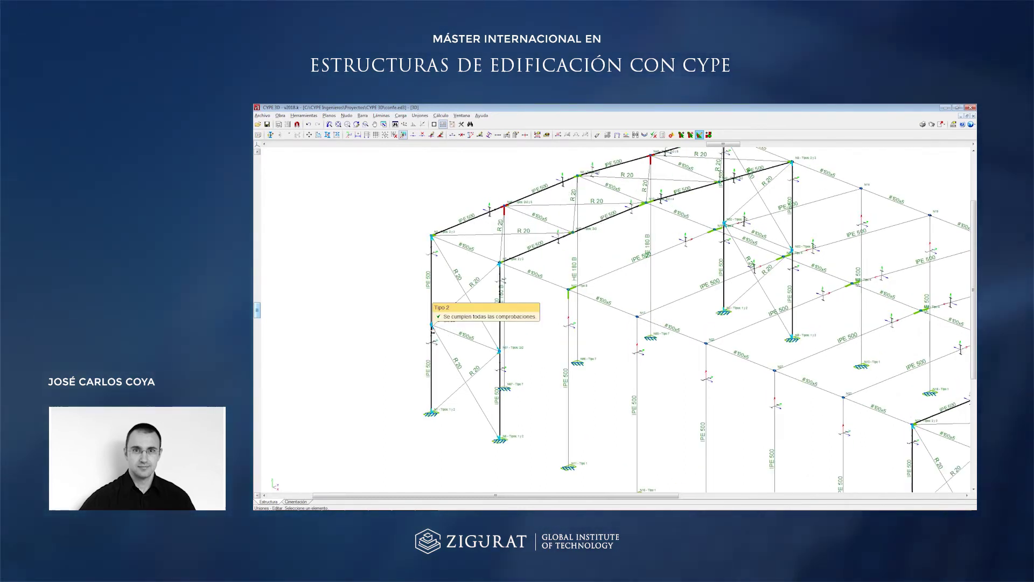
{"action": "left_click", "coordinate": [432, 327]}
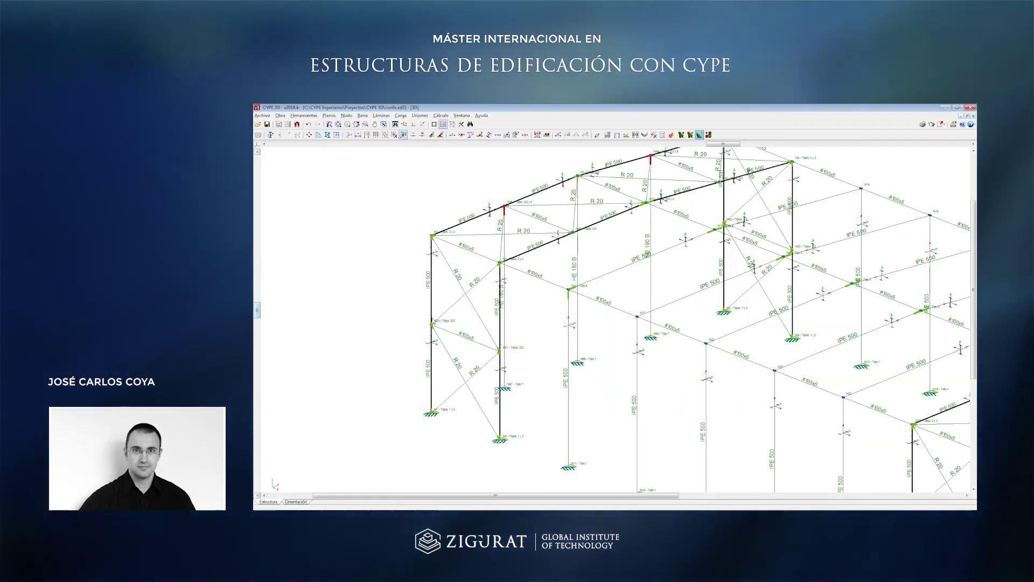
{"action": "left_click", "coordinate": [432, 325]}
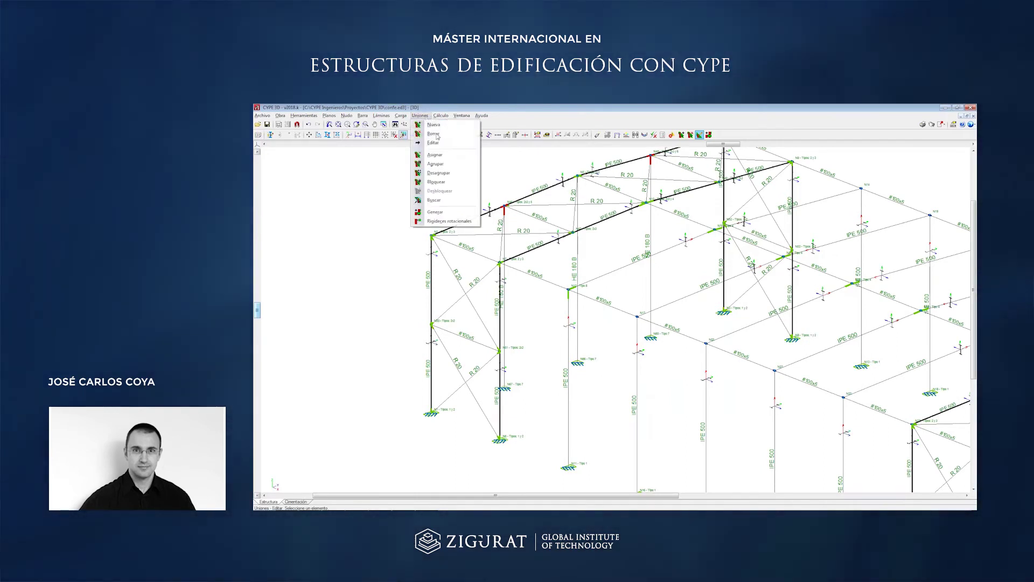
Describe the mid-height strut between the first two frames' side columns as a simple rolled steel HE 120 B profile.
{"action": "left_click", "coordinate": [365, 116]}
{"action": "left_click", "coordinate": [381, 172]}
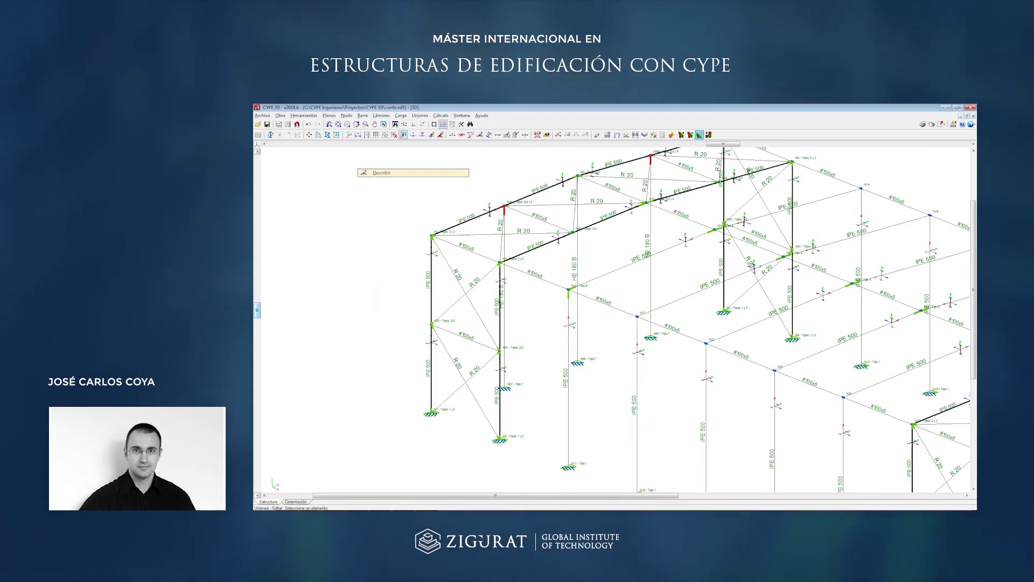
{"action": "left_click", "coordinate": [442, 219]}
{"action": "right_click", "coordinate": [442, 218]}
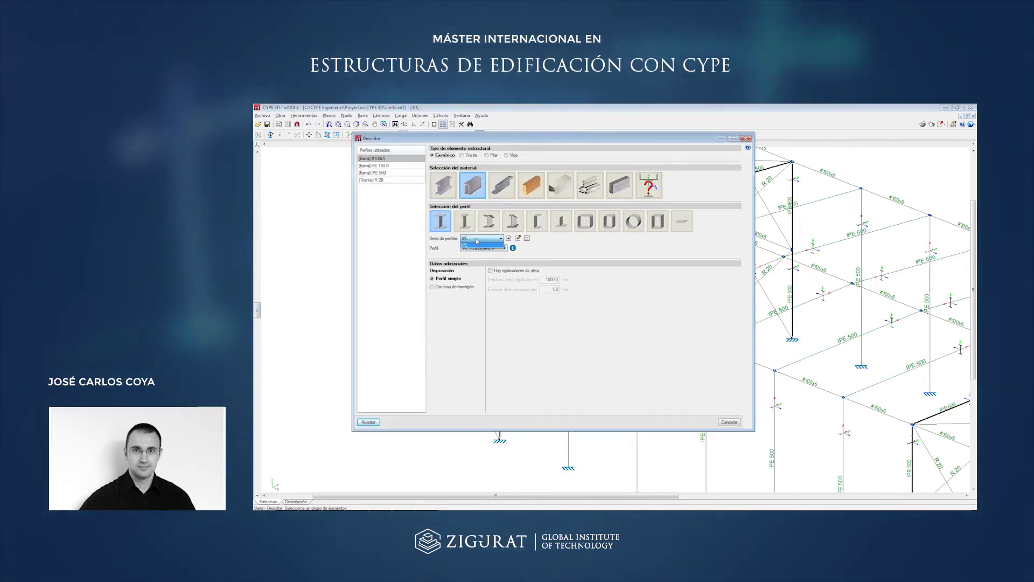
{"action": "left_click", "coordinate": [477, 242]}
{"action": "left_click", "coordinate": [443, 185]}
{"action": "left_click", "coordinate": [482, 239]}
{"action": "left_click", "coordinate": [471, 247]}
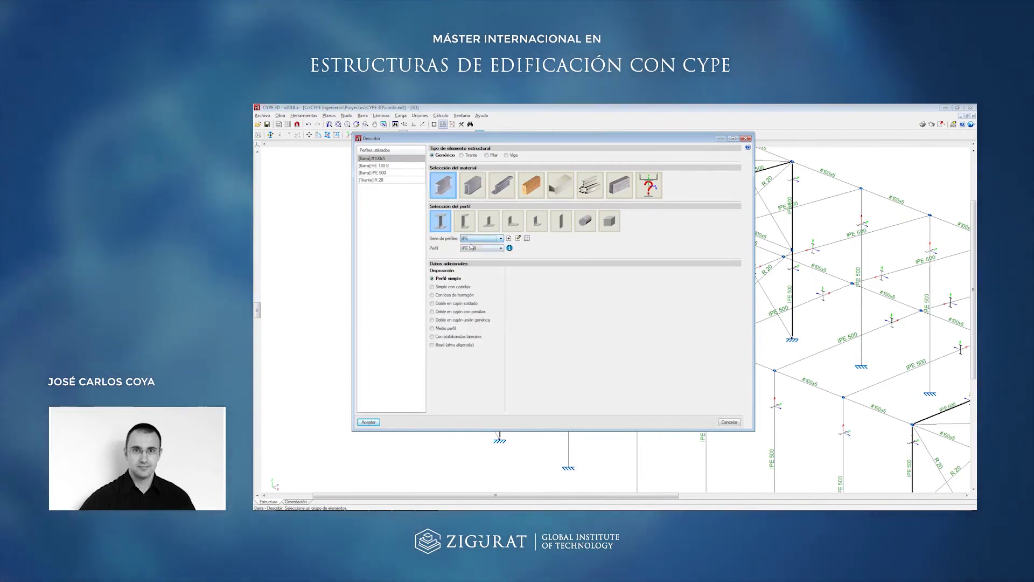
{"action": "left_click", "coordinate": [477, 238]}
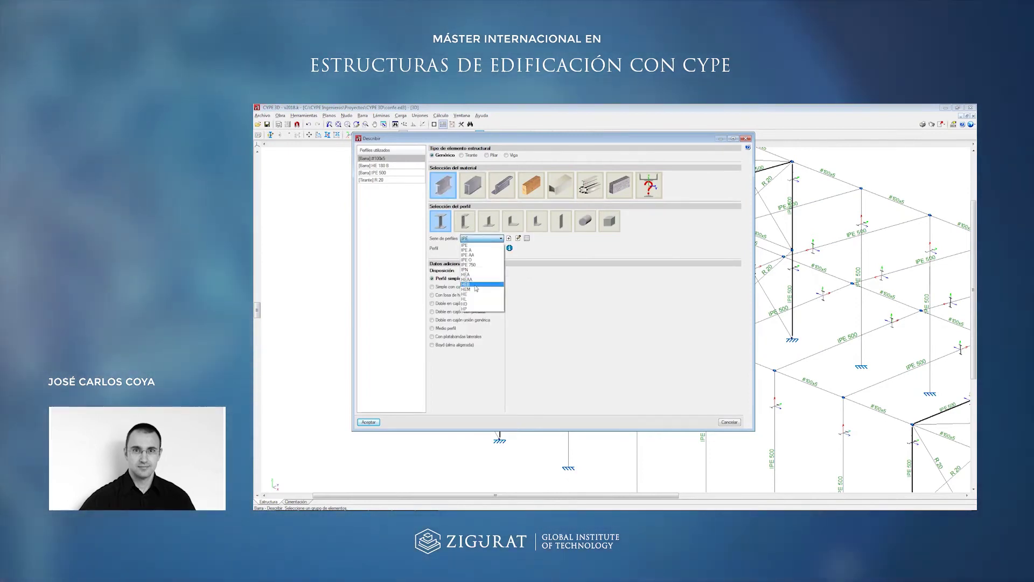
{"action": "left_click", "coordinate": [476, 285]}
{"action": "left_click", "coordinate": [481, 248]}
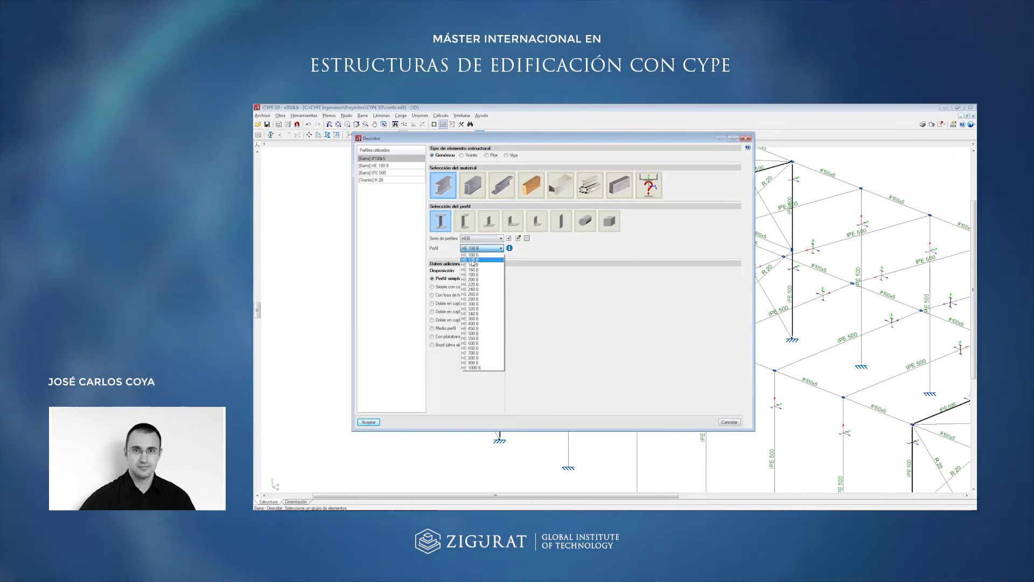
{"action": "left_click", "coordinate": [472, 263]}
{"action": "left_click", "coordinate": [368, 422]}
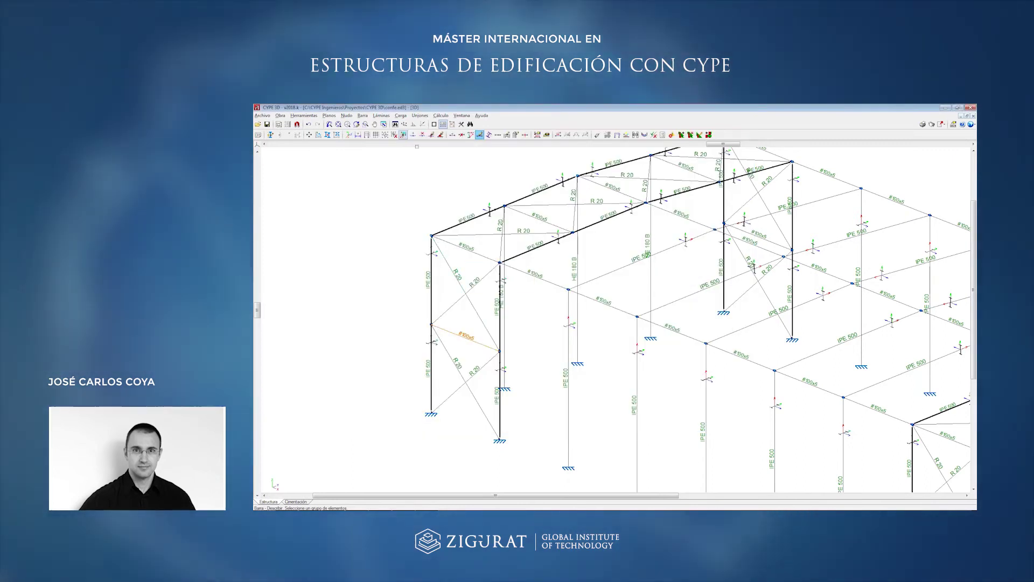
Recalculate the structure checking the bars without sizing profiles or connections, and close the final calculation report.
{"action": "left_click", "coordinate": [441, 115]}
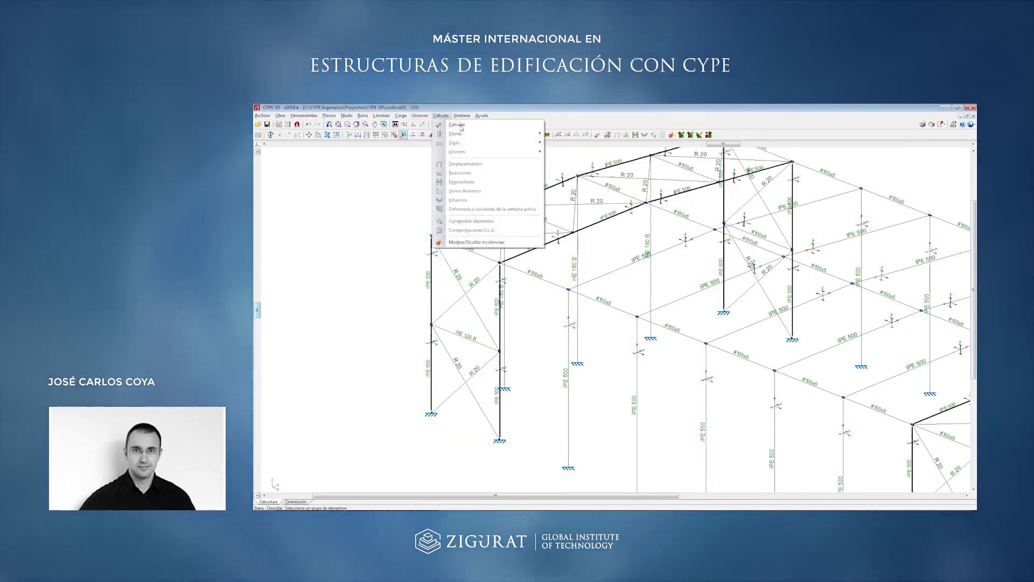
{"action": "left_click", "coordinate": [450, 122]}
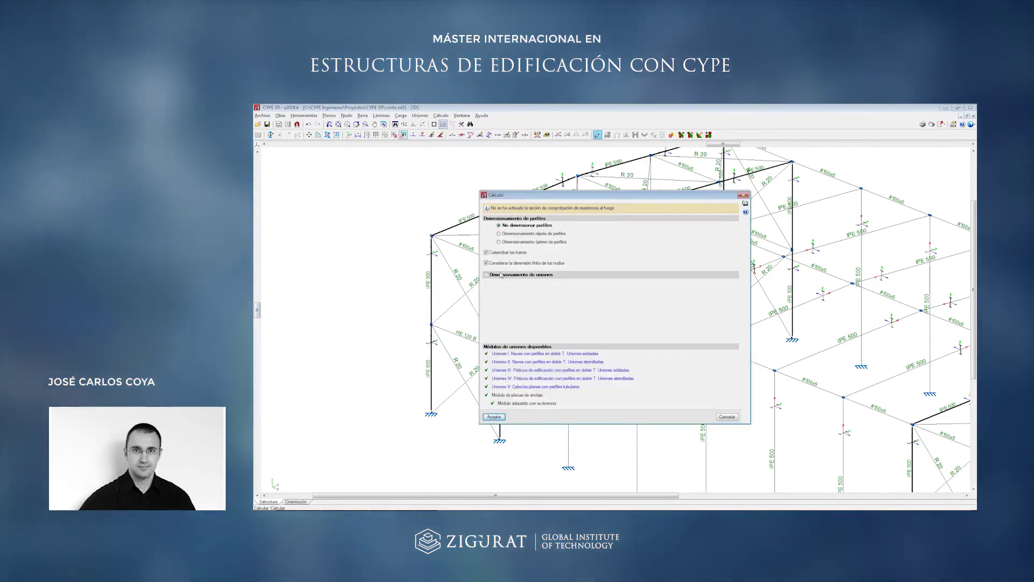
{"action": "left_click", "coordinate": [501, 276]}
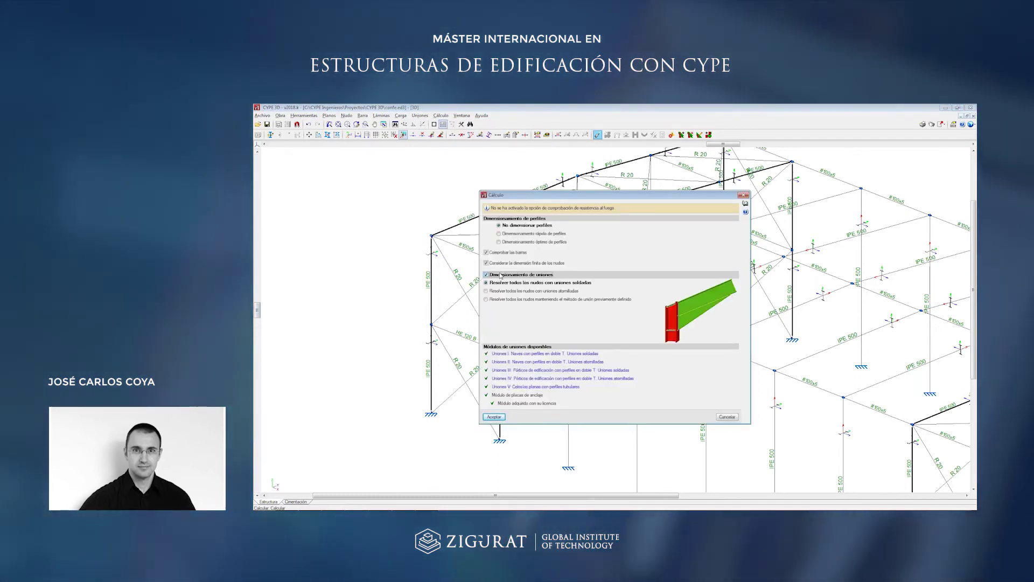
{"action": "left_click", "coordinate": [500, 275]}
{"action": "left_click", "coordinate": [494, 418]}
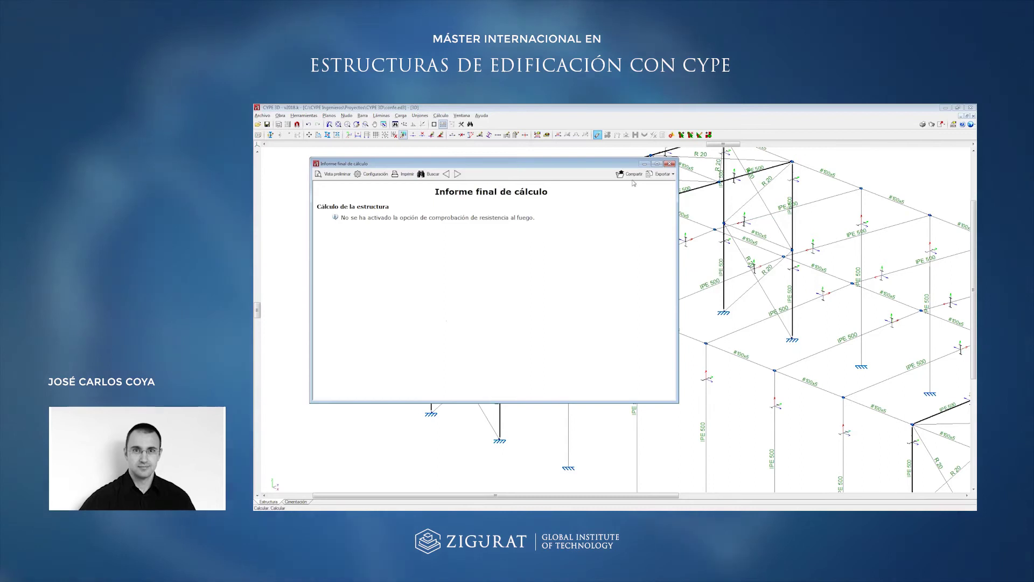
{"action": "left_click", "coordinate": [669, 165]}
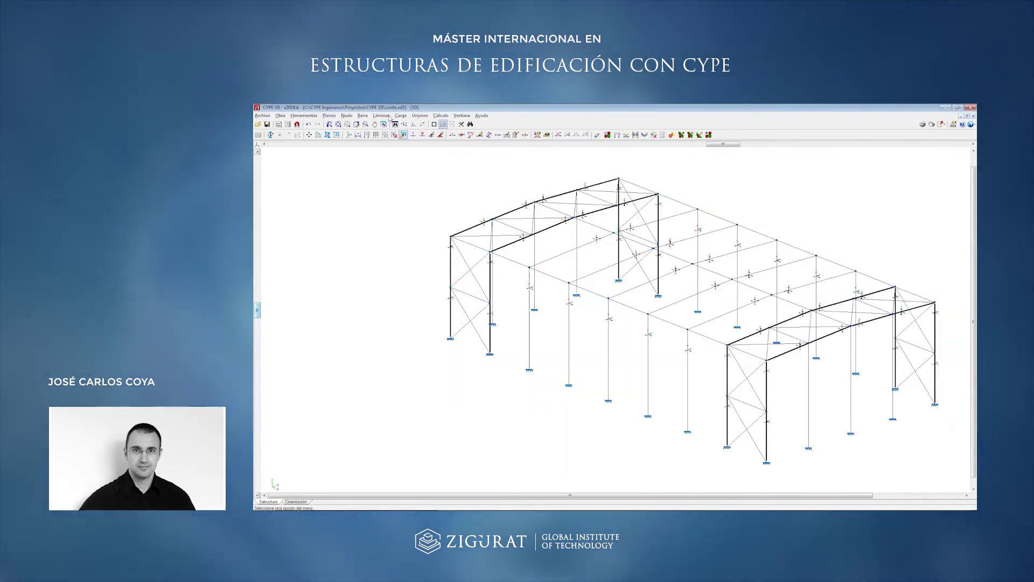
Start a new connection at mid-height node N50, between the IPE 500 column and the HE 120 B strut, and size it.
{"action": "left_click", "coordinate": [421, 116]}
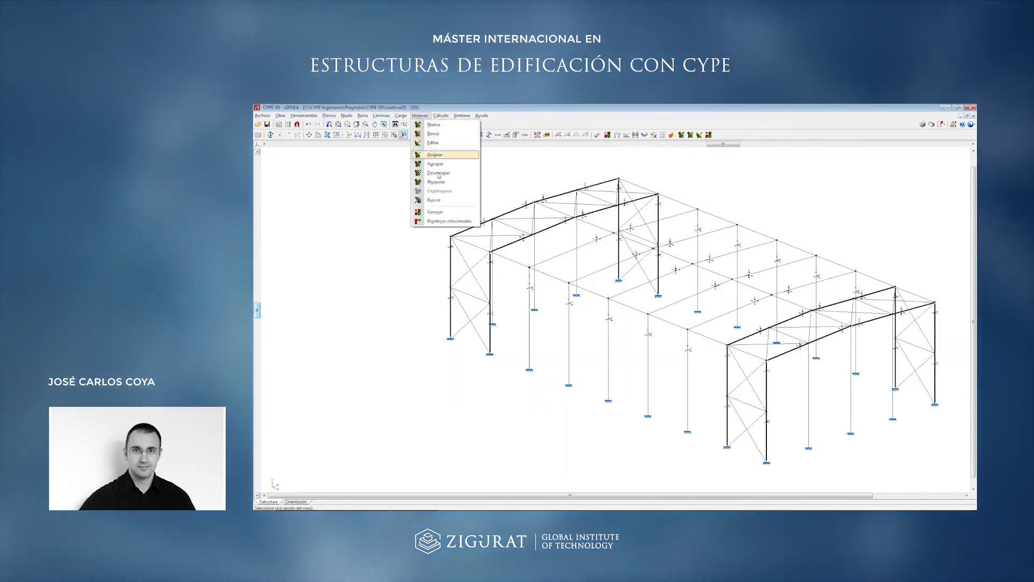
{"action": "left_click", "coordinate": [432, 144]}
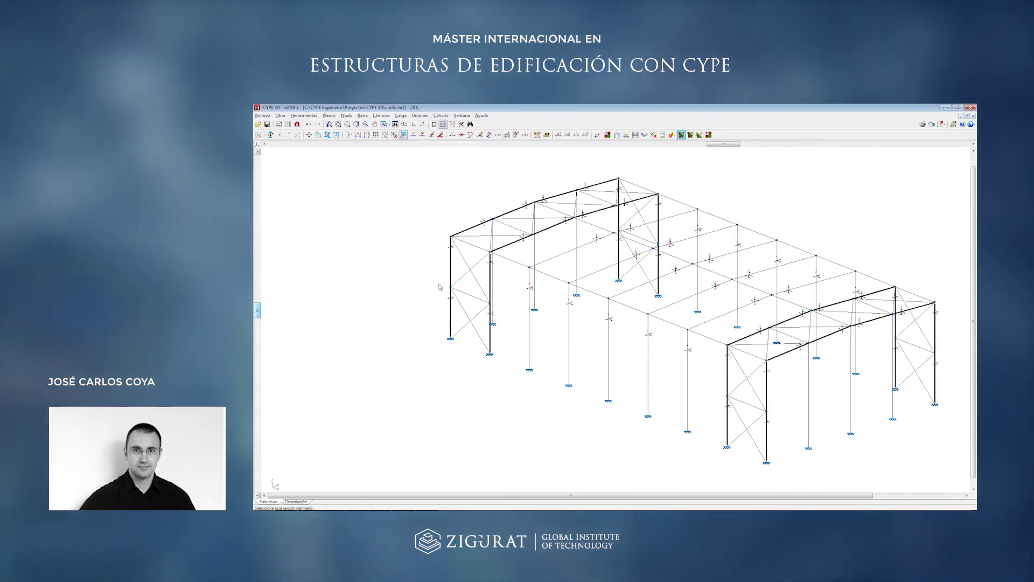
{"action": "scroll", "coordinate": [440, 287], "scroll_direction": "up", "scroll_amount": 5}
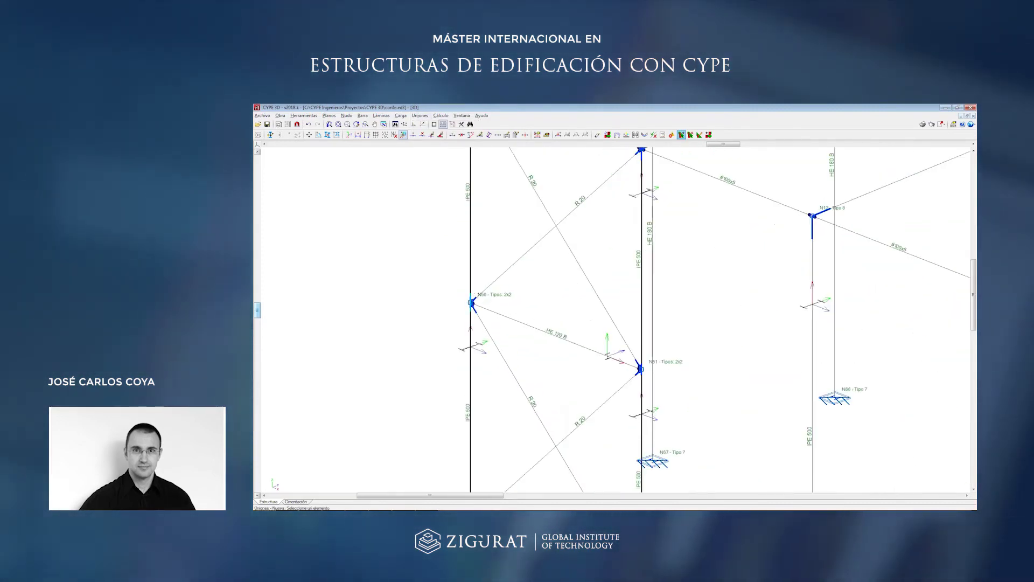
{"action": "left_click", "coordinate": [485, 312]}
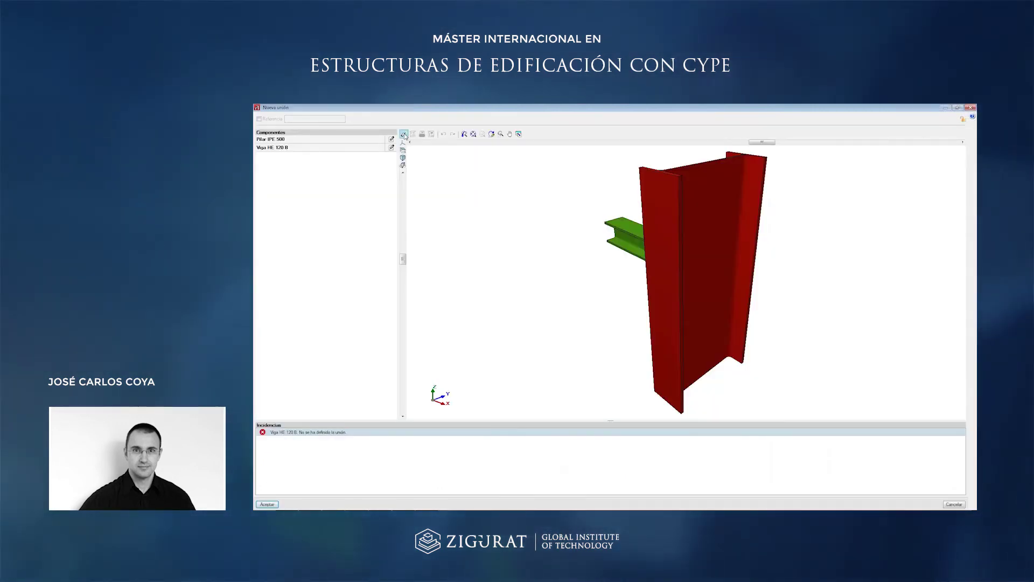
{"action": "left_click", "coordinate": [404, 134]}
{"action": "left_click", "coordinate": [545, 379]}
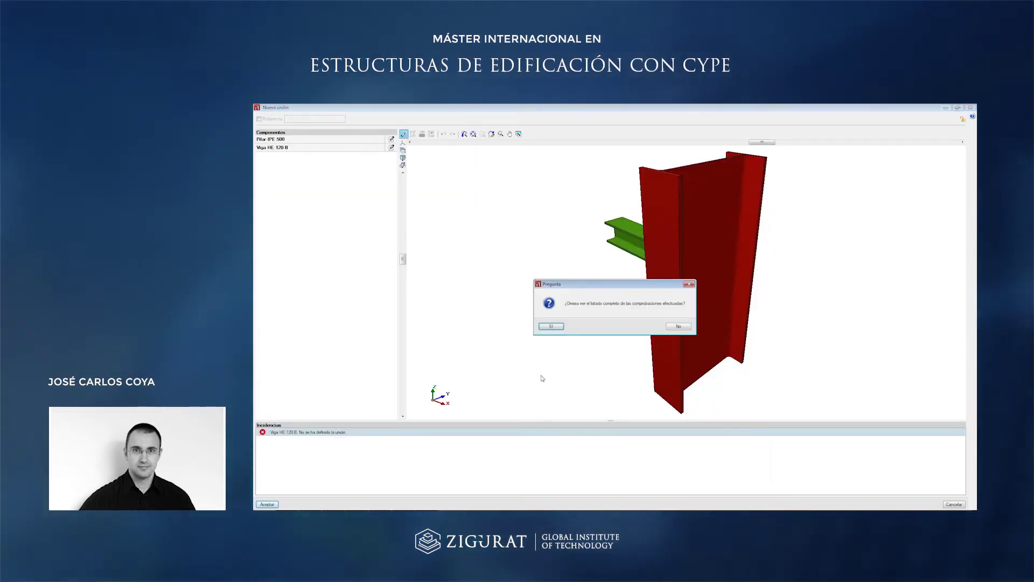
Review the connection's resistance checks for the IPE 500 column and its weld checks for the HE 120 B beam.
{"action": "left_click", "coordinate": [551, 326]}
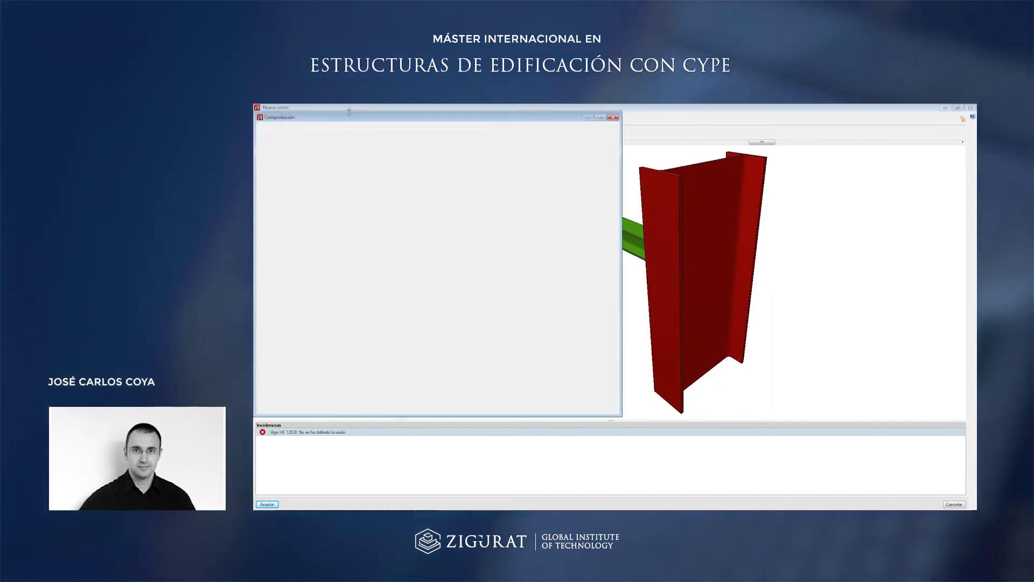
{"action": "left_click_drag", "start_coordinate": [350, 113], "coordinate": [488, 128]}
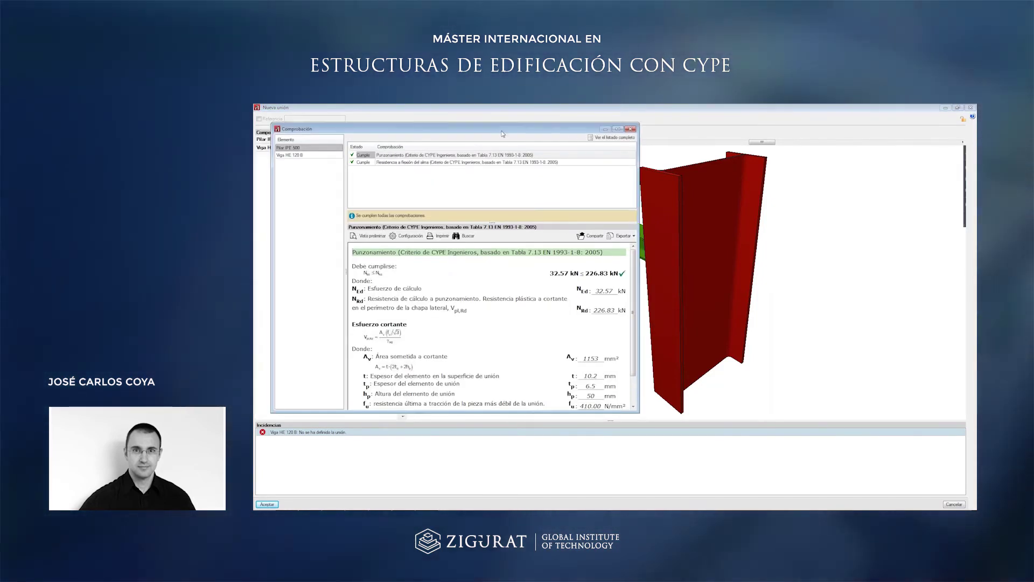
{"action": "left_click", "coordinate": [410, 152]}
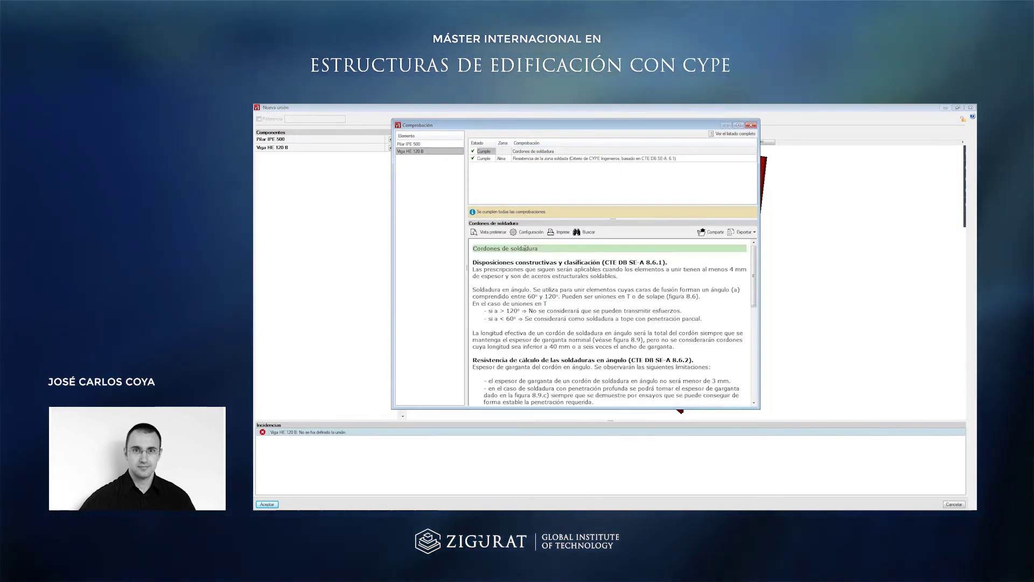
{"action": "left_click", "coordinate": [483, 158]}
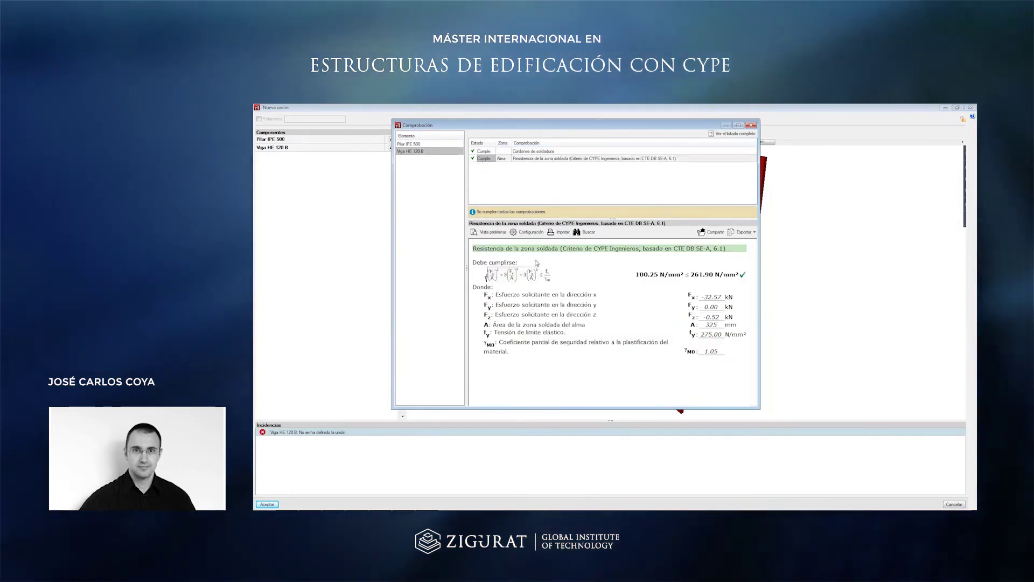
{"action": "left_click", "coordinate": [753, 125]}
{"action": "middle_click_drag", "start_coordinate": [525, 272], "coordinate": [873, 259]}
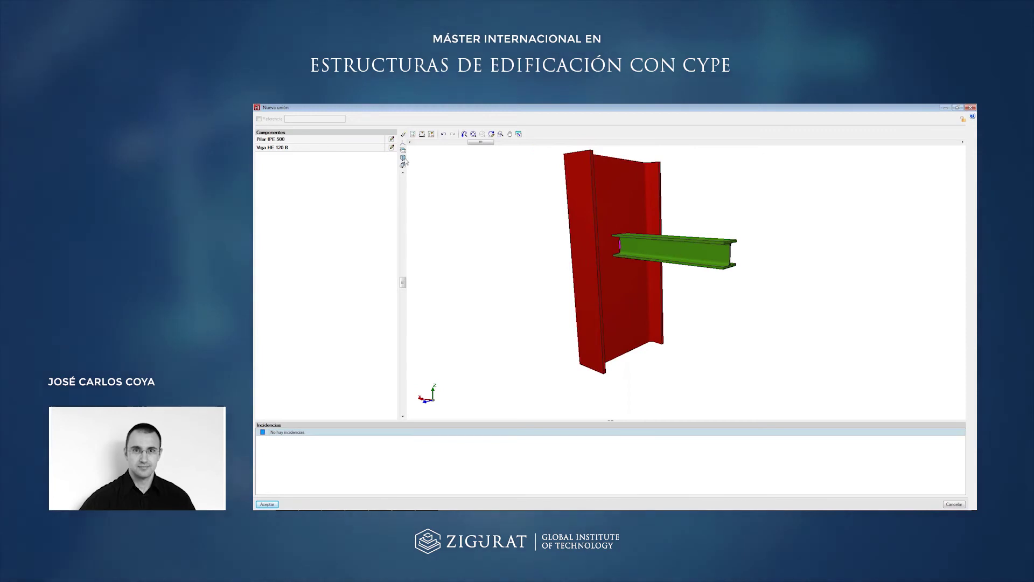
{"action": "left_click", "coordinate": [413, 134]}
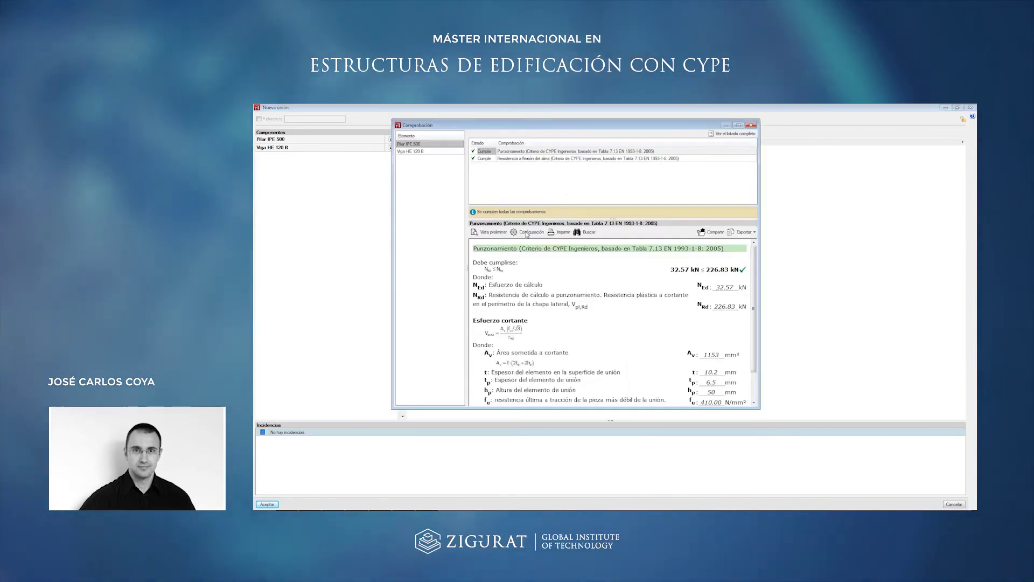
{"action": "key", "text": "Escape"}
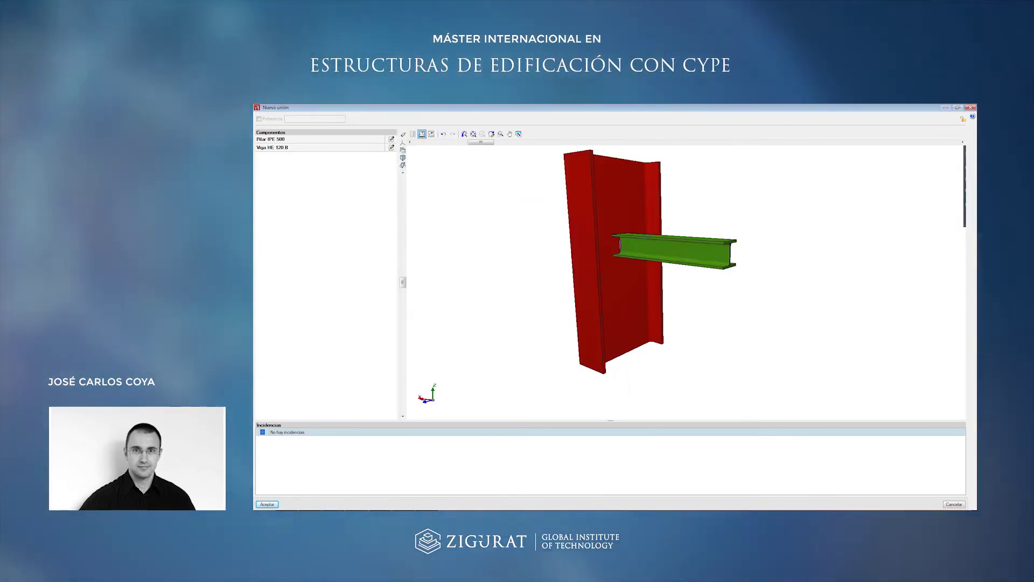
Read through node N50's complete report, covering the detail, components, strength checks, weld beads and weld quantities.
{"action": "left_click", "coordinate": [422, 134]}
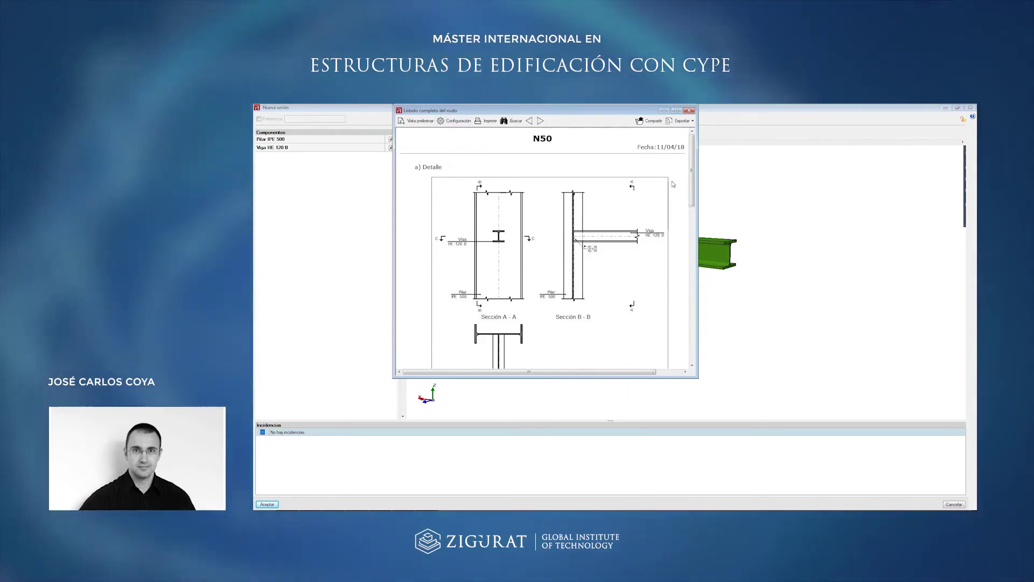
{"action": "left_click_drag", "start_coordinate": [693, 161], "coordinate": [700, 249]}
{"action": "scroll", "coordinate": [474, 289], "scroll_direction": "up", "scroll_amount": 1}
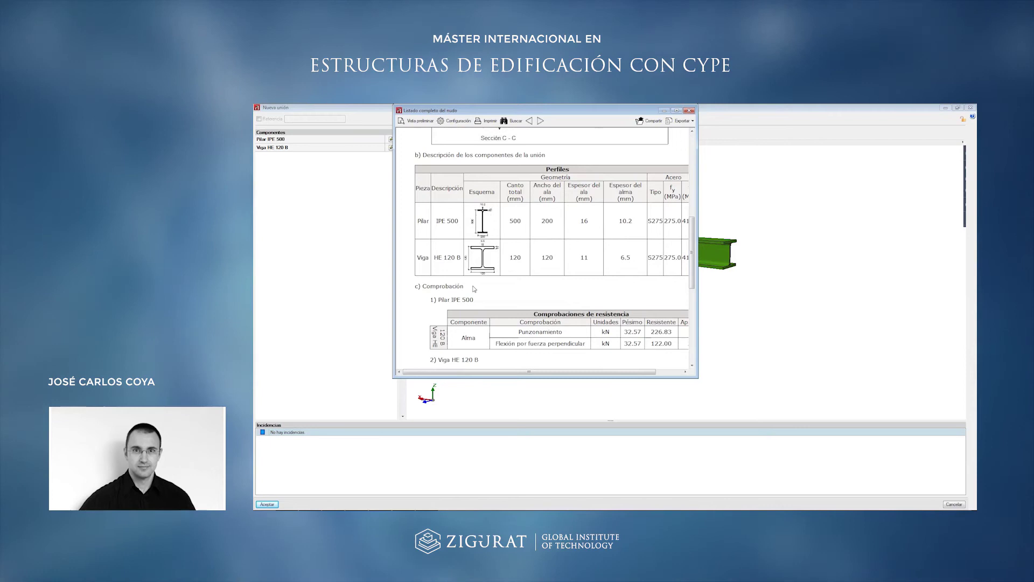
{"action": "scroll", "coordinate": [474, 289], "scroll_direction": "down", "scroll_amount": 5}
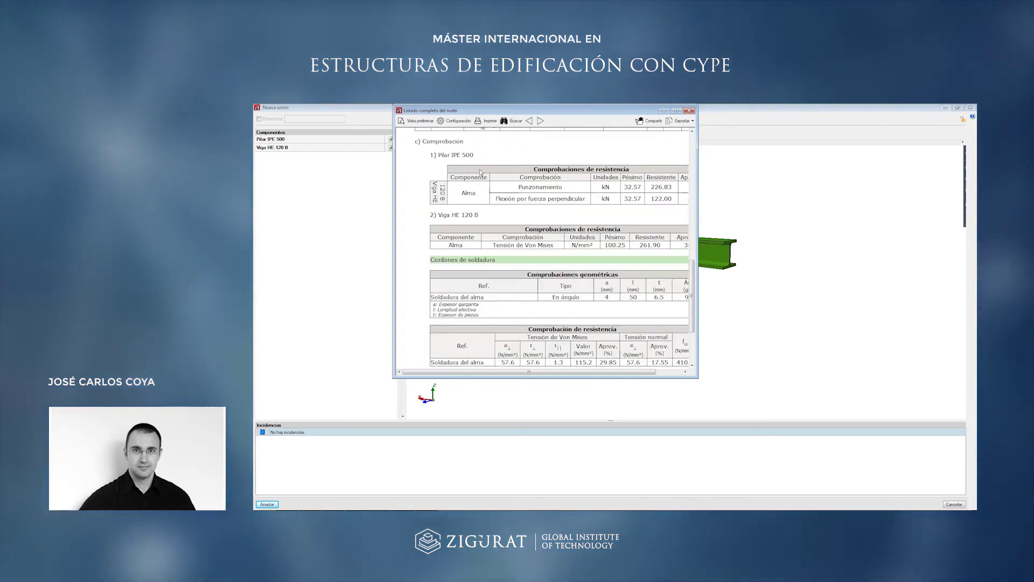
{"action": "scroll", "coordinate": [481, 173], "scroll_direction": "down", "scroll_amount": 3}
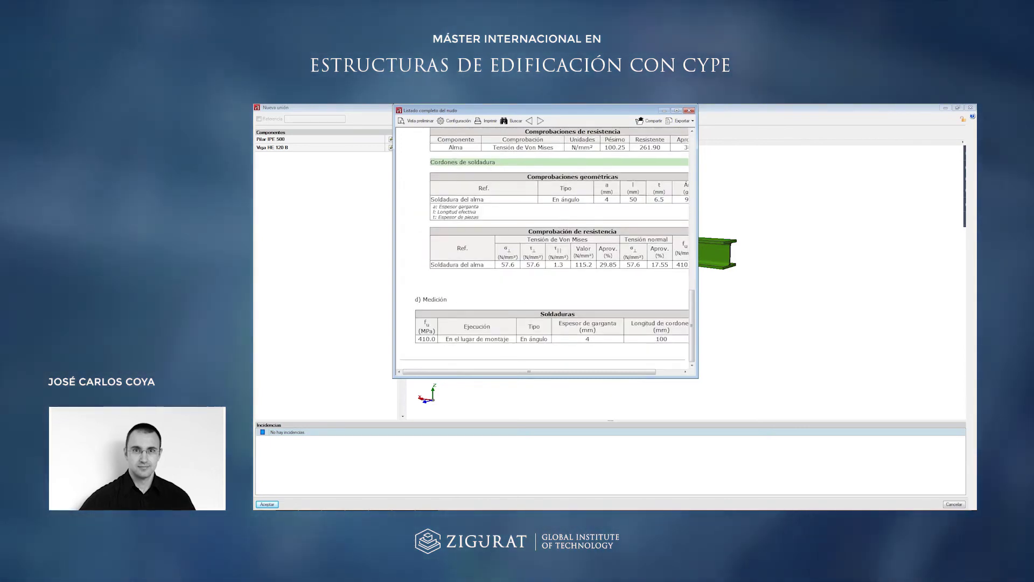
{"action": "key", "text": "Escape"}
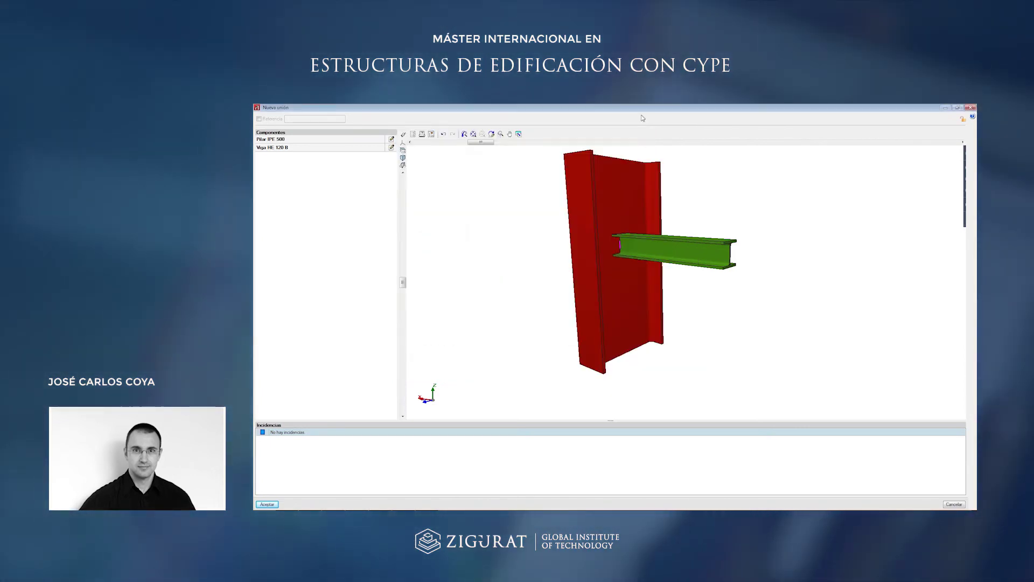
View the connection's detail drawing with its three sections, and close it.
{"action": "left_click", "coordinate": [431, 134]}
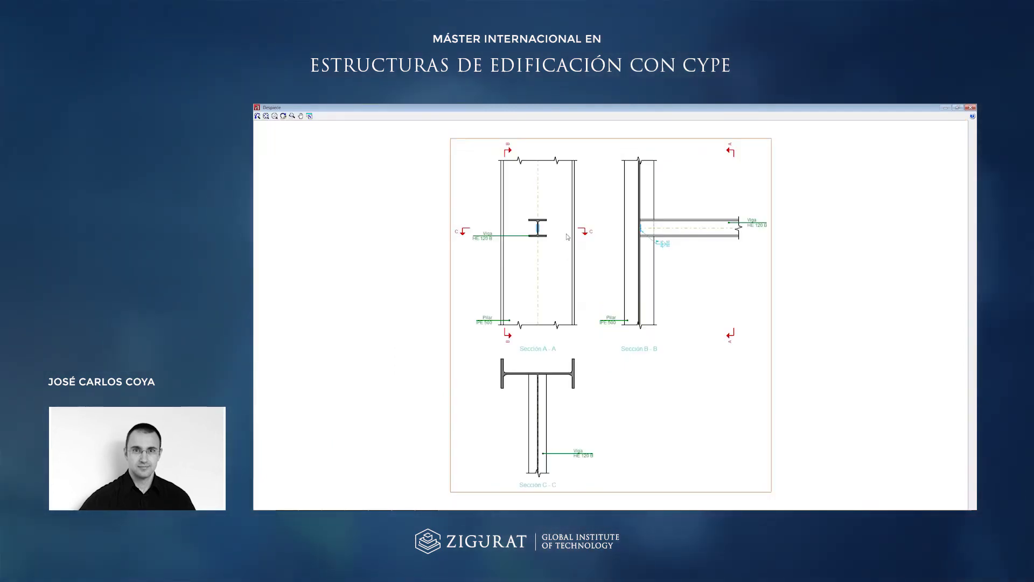
{"action": "scroll", "coordinate": [603, 264], "scroll_direction": "down", "scroll_amount": 2}
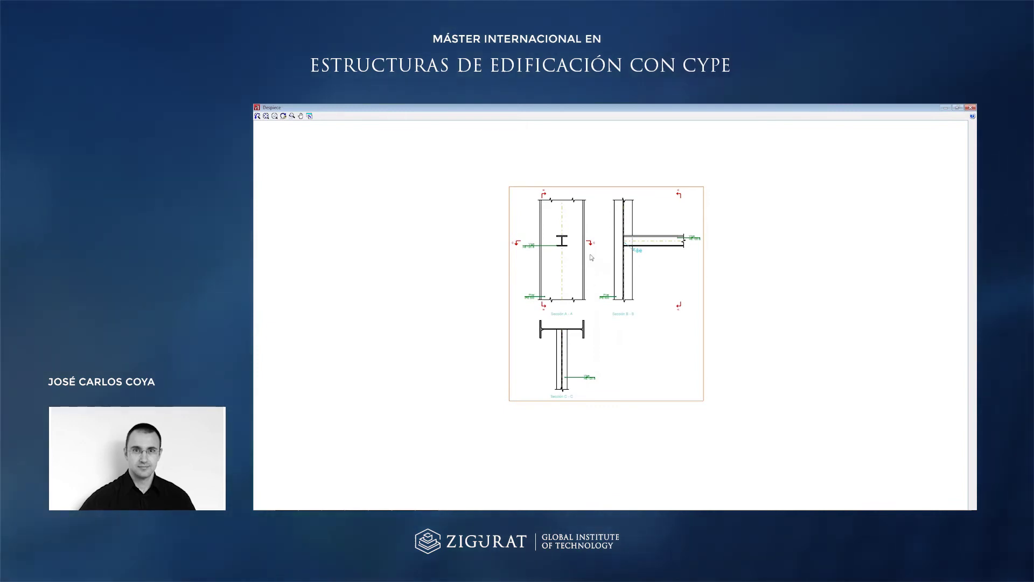
{"action": "key", "text": "Escape"}
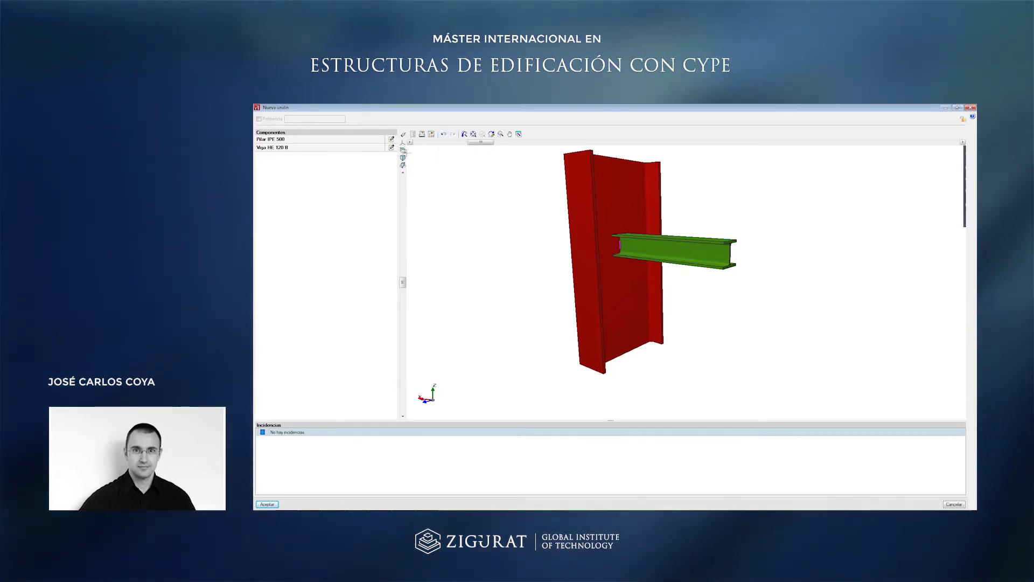
Inspect the IPE 500 column in the component editor, and close the new connection, discarding its changes.
{"action": "left_click", "coordinate": [391, 138]}
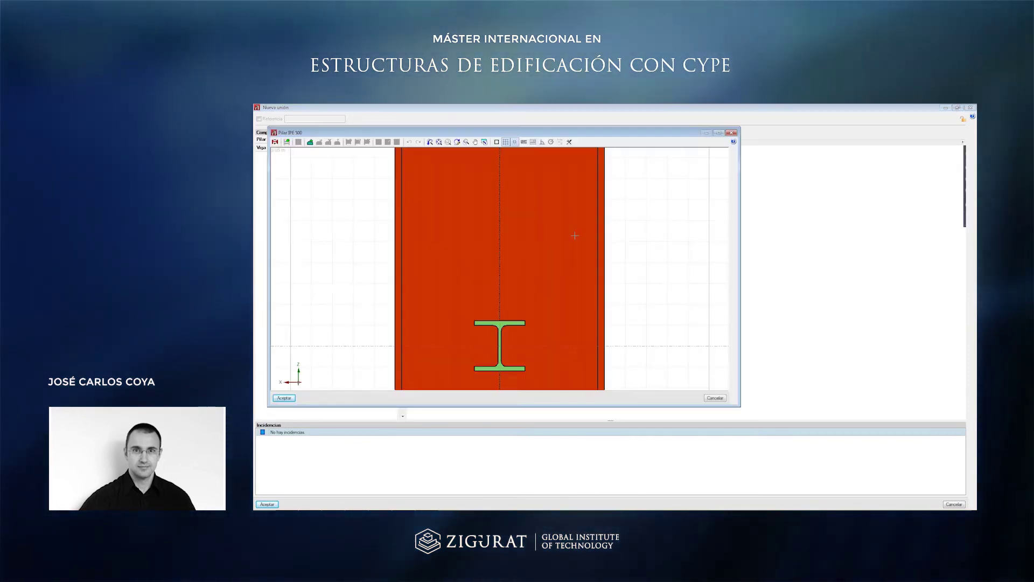
{"action": "key", "text": "Escape"}
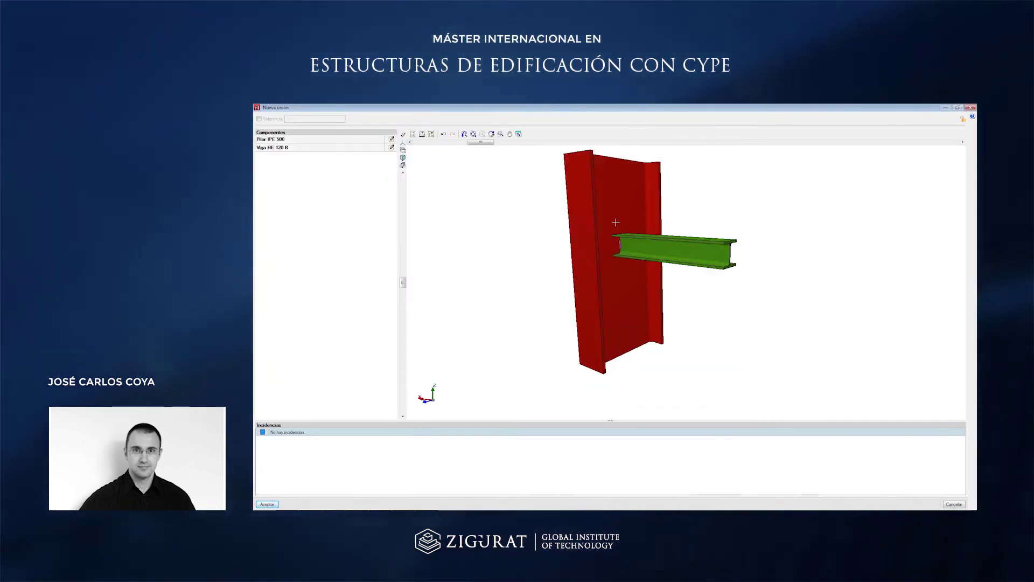
{"action": "key", "text": "Escape"}
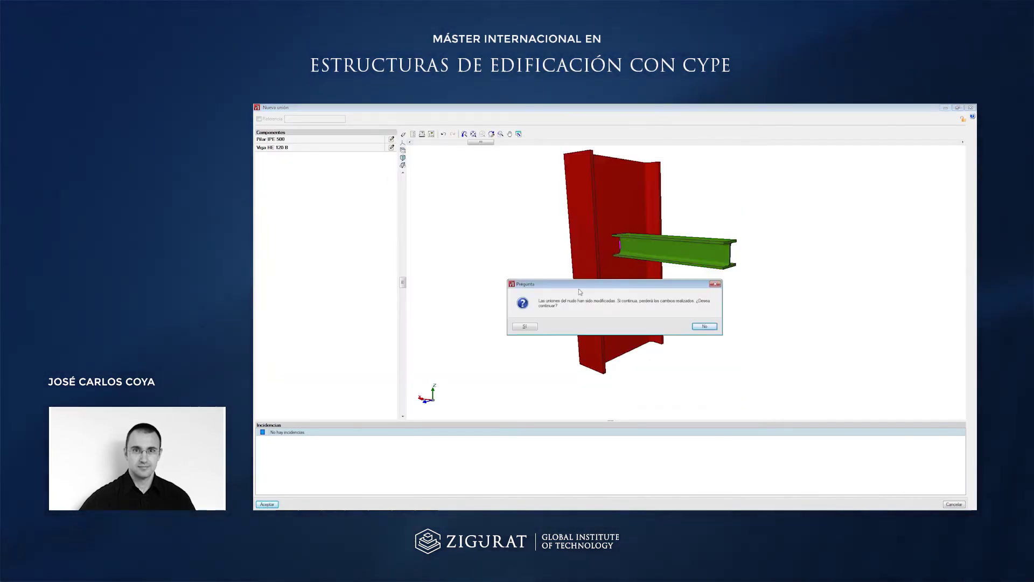
{"action": "left_click", "coordinate": [517, 327]}
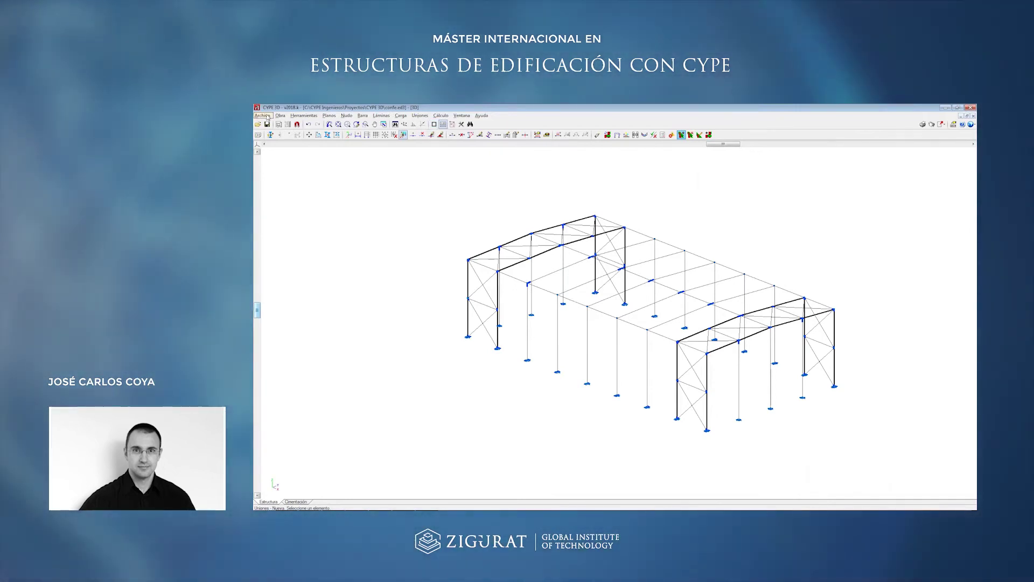
Open the project's drawing selection and add a new drawing to the list.
{"action": "left_click", "coordinate": [382, 116]}
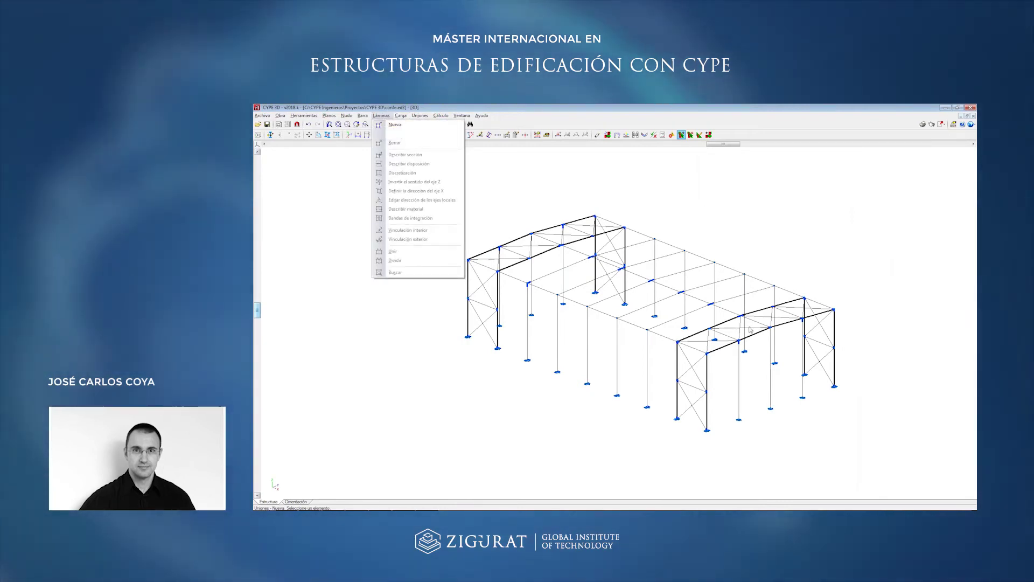
{"action": "key", "text": "Escape"}
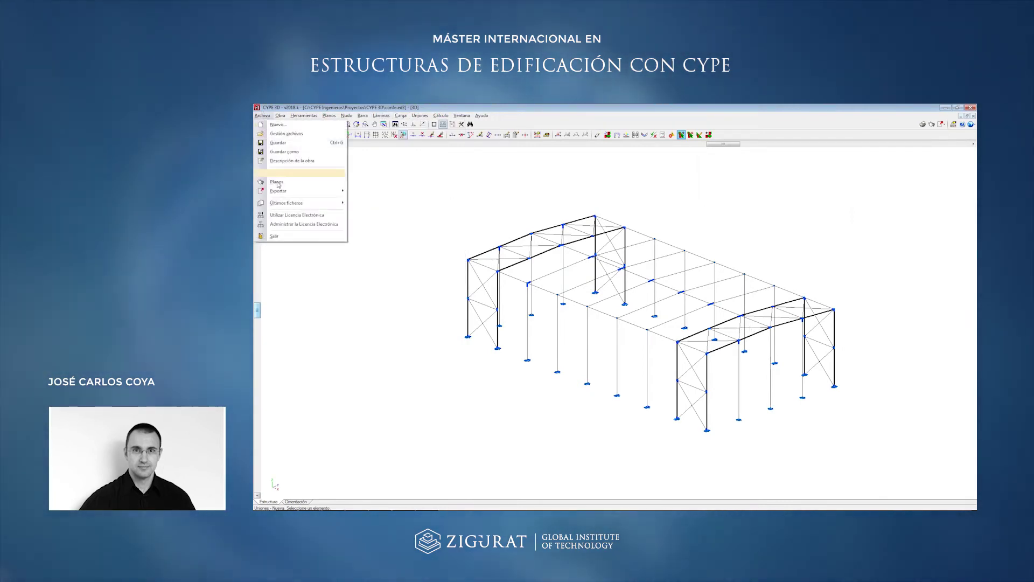
{"action": "key", "text": "Escape"}
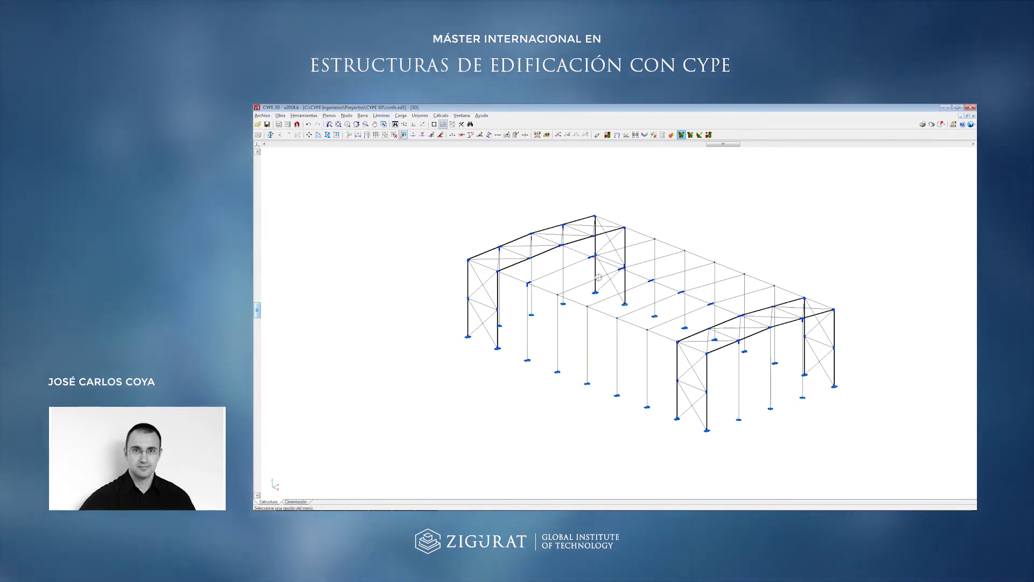
{"action": "left_click", "coordinate": [599, 277]}
{"action": "left_click", "coordinate": [554, 323]}
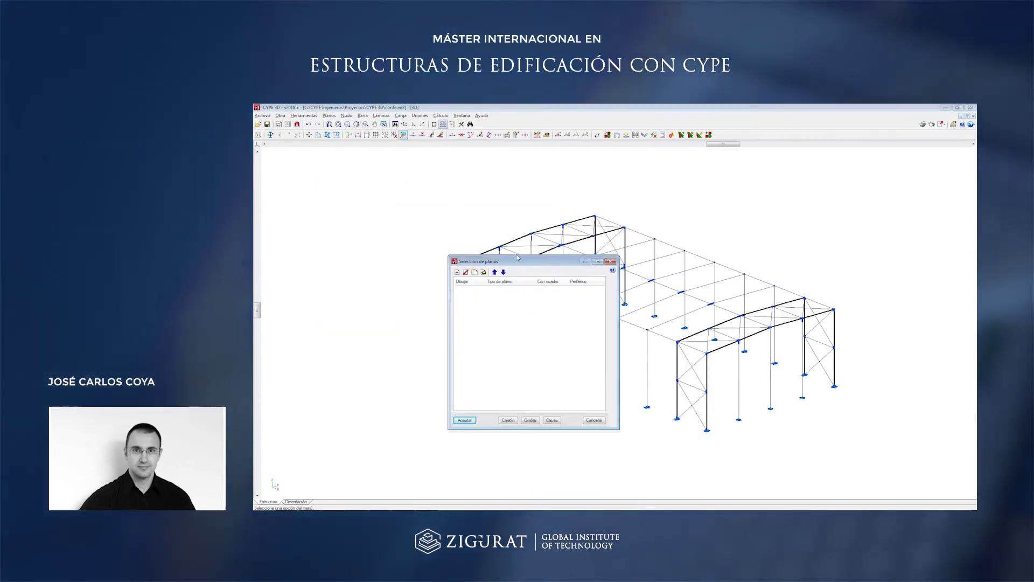
{"action": "left_click", "coordinate": [449, 176]}
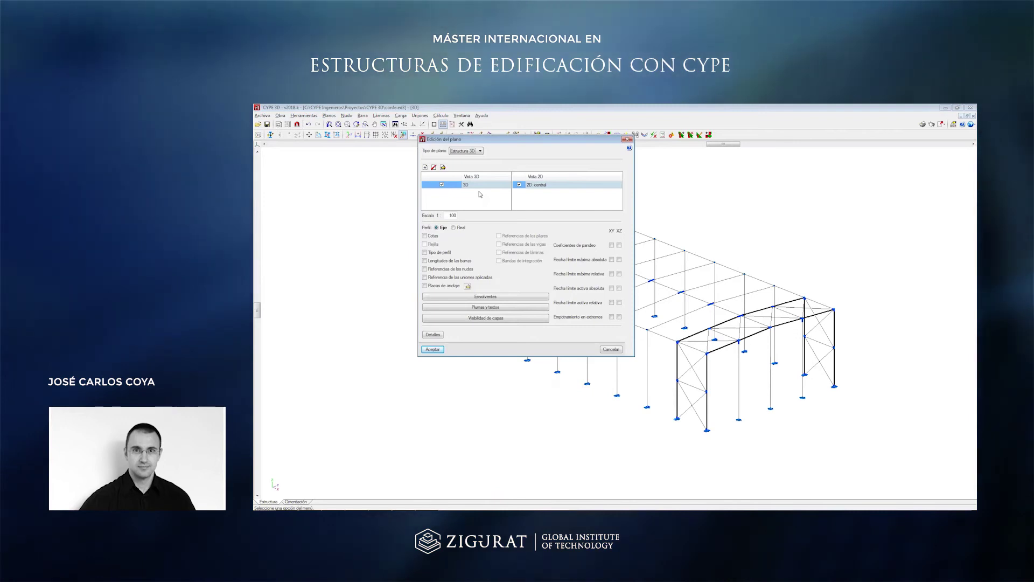
Define the drawing as type Estructura 3D showing dimensions, profile types and bar lengths, after looking at the other drawing types.
{"action": "left_click", "coordinate": [473, 152]}
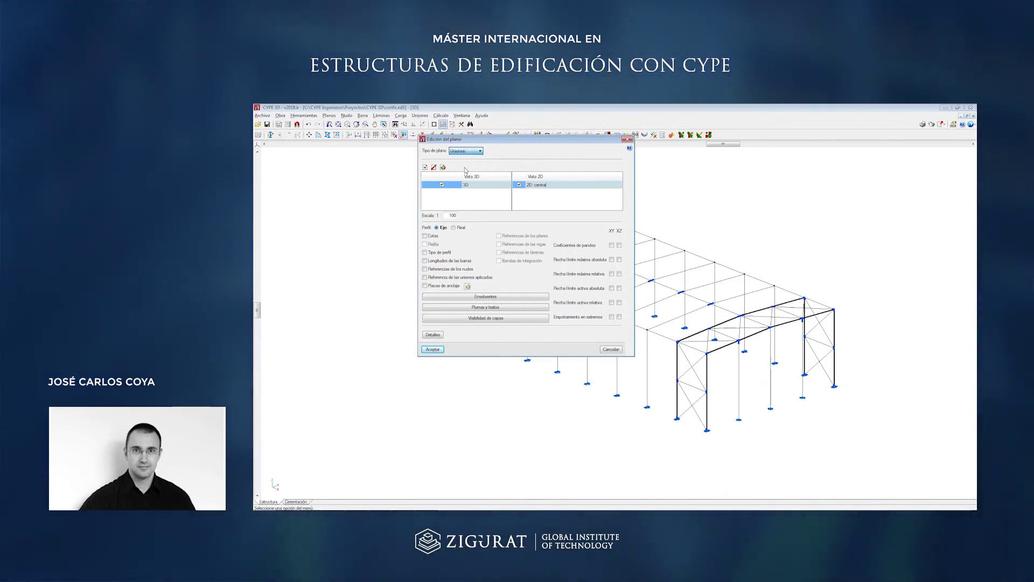
{"action": "left_click", "coordinate": [462, 163]}
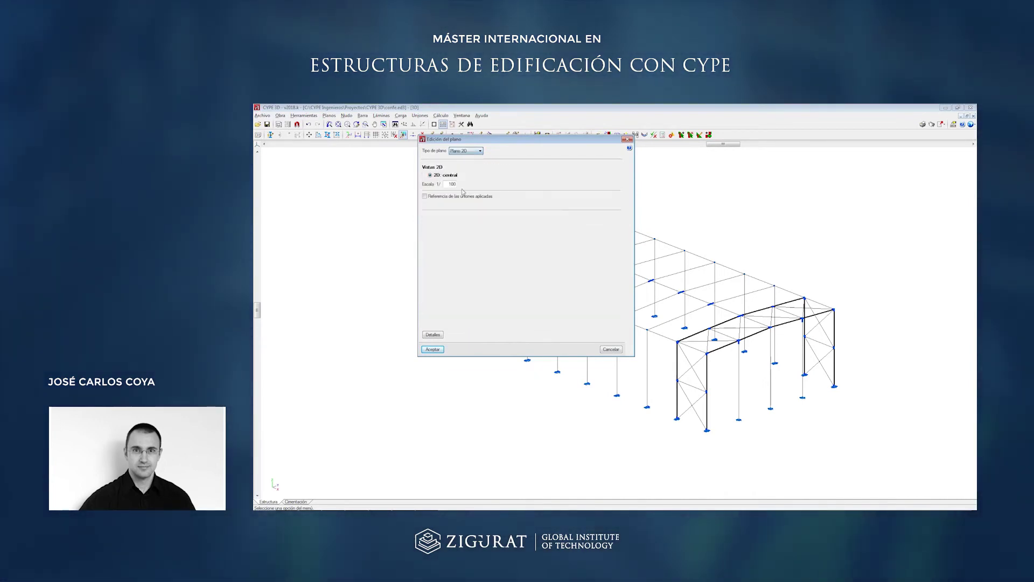
{"action": "left_click", "coordinate": [463, 157]}
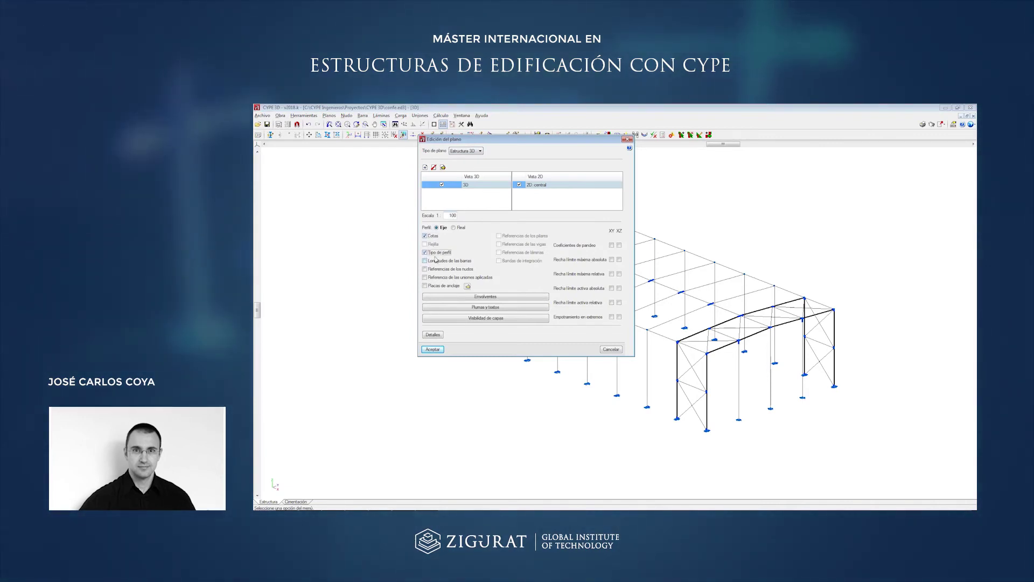
{"action": "left_click", "coordinate": [424, 262]}
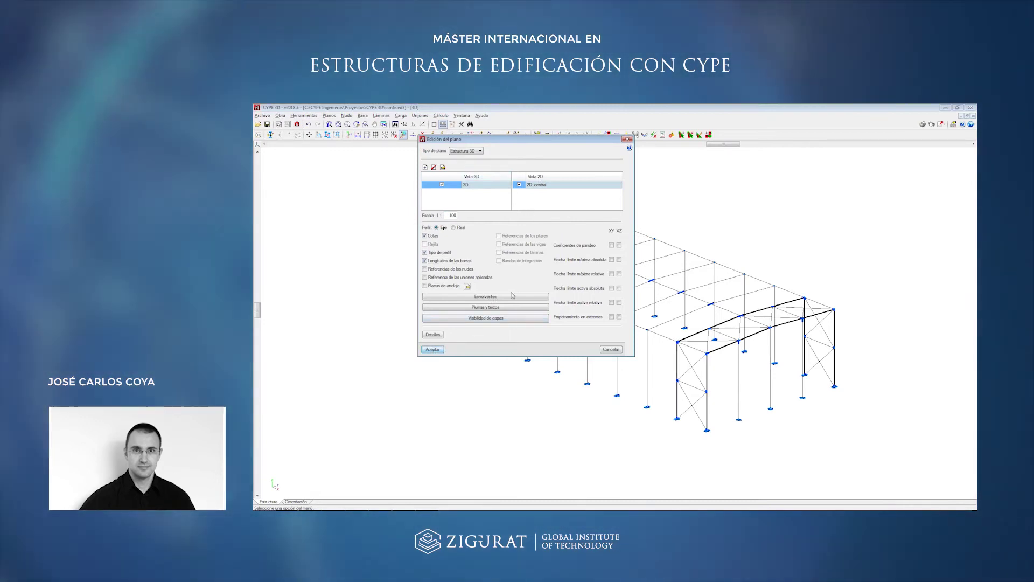
{"action": "left_click", "coordinate": [433, 349]}
Set the Estructura 3D drawing's output device to DWG, dismissing the column sorting, and generate the drawing layout.
{"action": "left_click", "coordinate": [603, 165]}
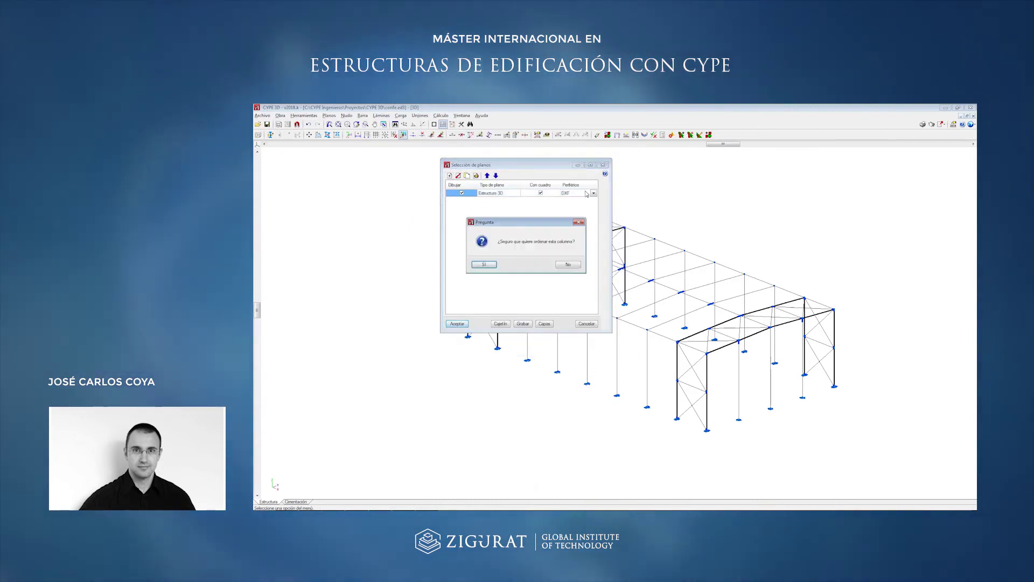
{"action": "left_click", "coordinate": [585, 263]}
{"action": "left_click", "coordinate": [574, 193]}
{"action": "left_click", "coordinate": [580, 195]}
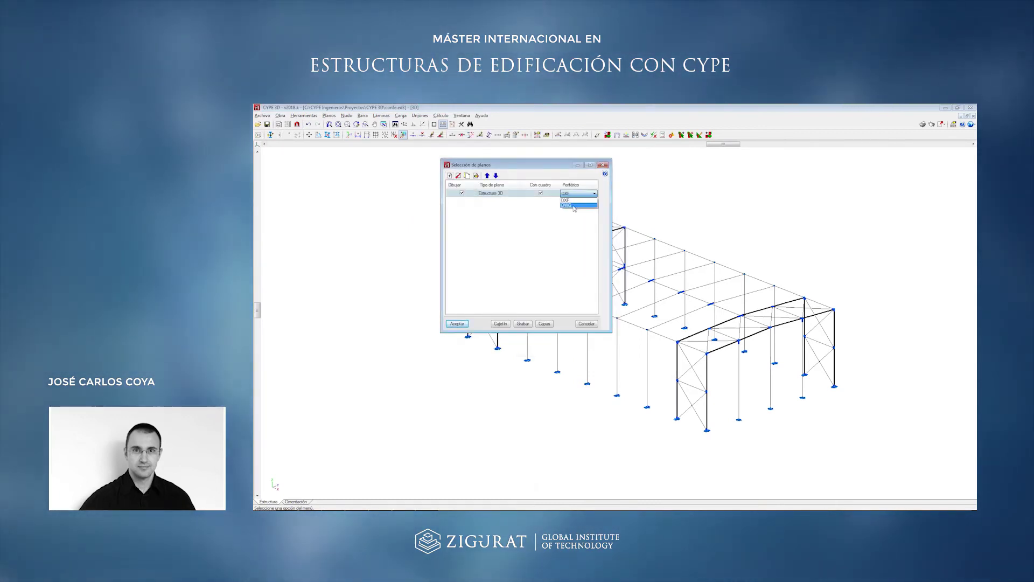
{"action": "left_click", "coordinate": [457, 324]}
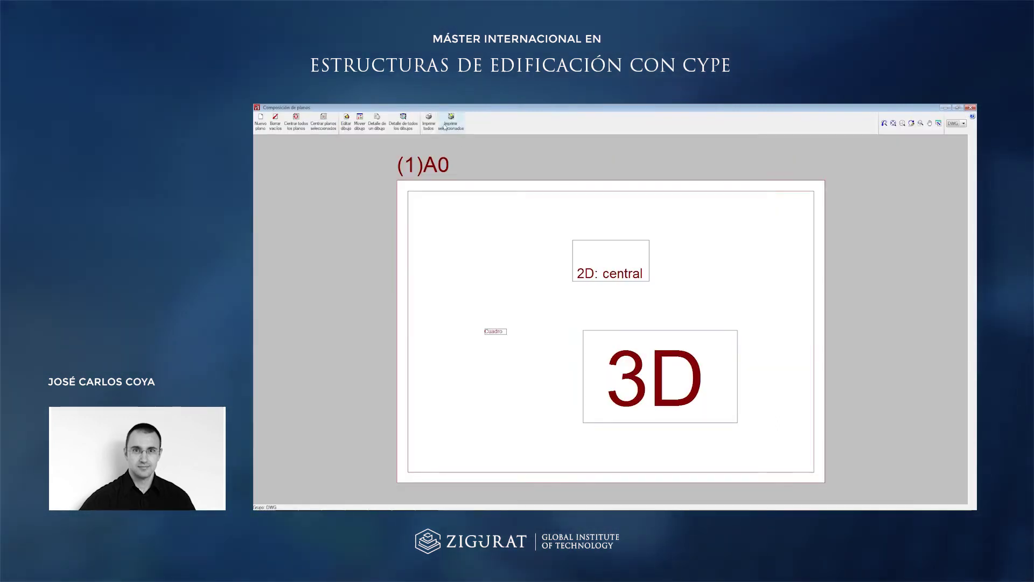
Show all drawings in detail on the A0 sheet, examine the central 2D frame and 3D view, and close the layout and drawing selection.
{"action": "scroll", "coordinate": [587, 252], "scroll_direction": "up", "scroll_amount": 2}
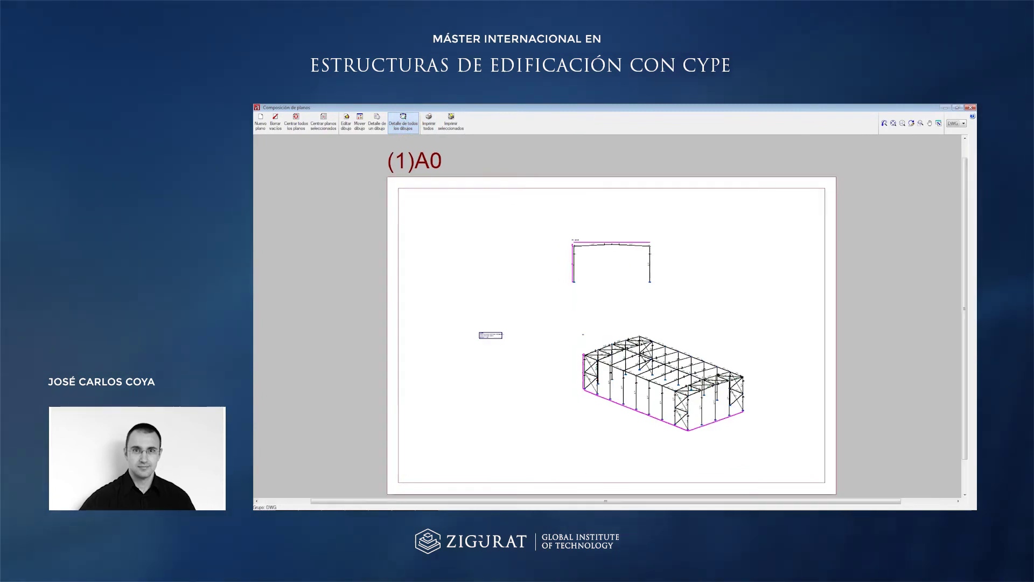
{"action": "scroll", "coordinate": [462, 261], "scroll_direction": "up", "scroll_amount": 2}
{"action": "scroll", "coordinate": [379, 196], "scroll_direction": "down", "scroll_amount": 4}
{"action": "scroll", "coordinate": [566, 214], "scroll_direction": "up", "scroll_amount": 4}
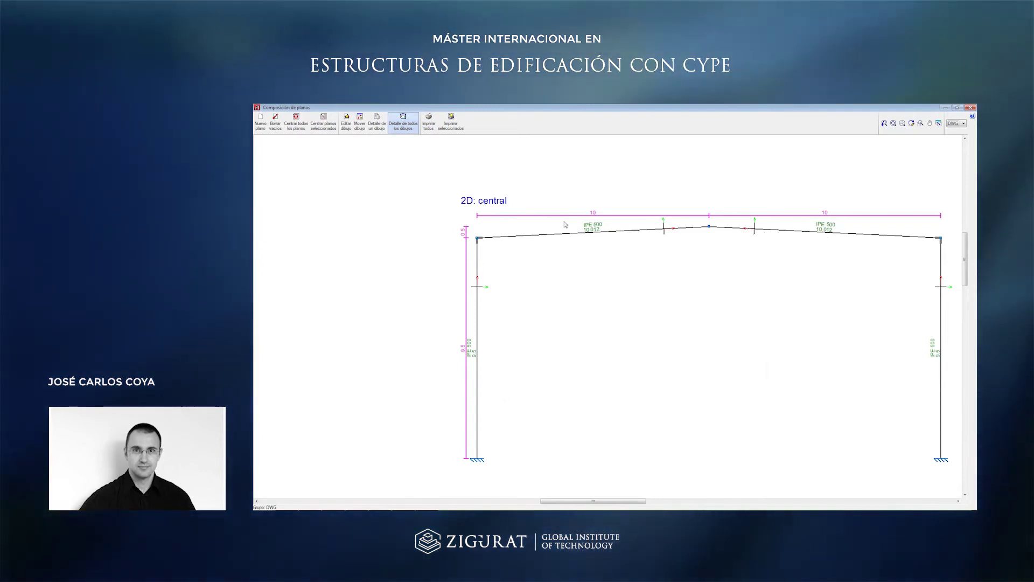
{"action": "scroll", "coordinate": [565, 224], "scroll_direction": "down", "scroll_amount": 1}
{"action": "scroll", "coordinate": [558, 215], "scroll_direction": "down", "scroll_amount": 1}
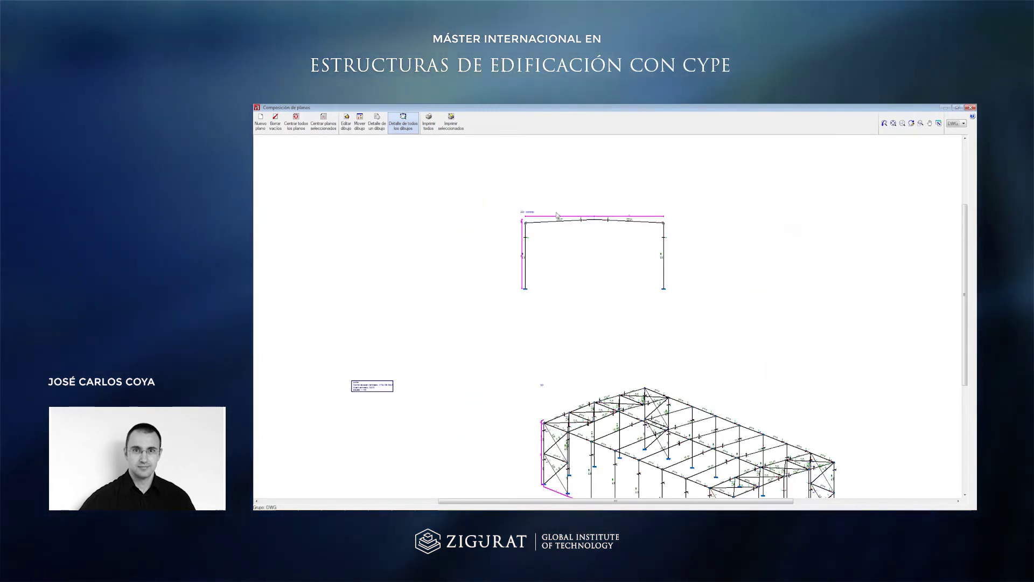
{"action": "key", "text": "Escape"}
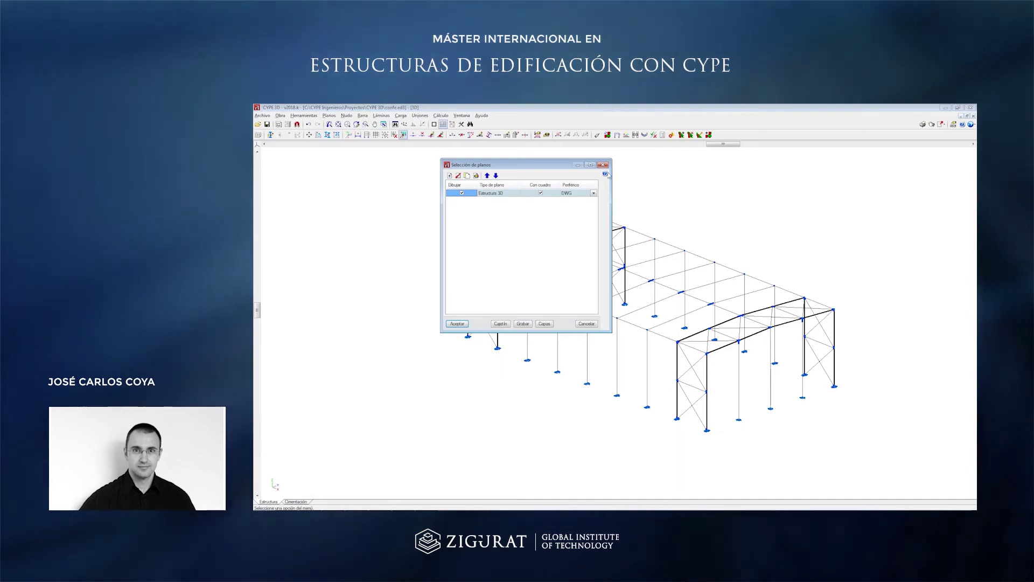
{"action": "left_click", "coordinate": [604, 165]}
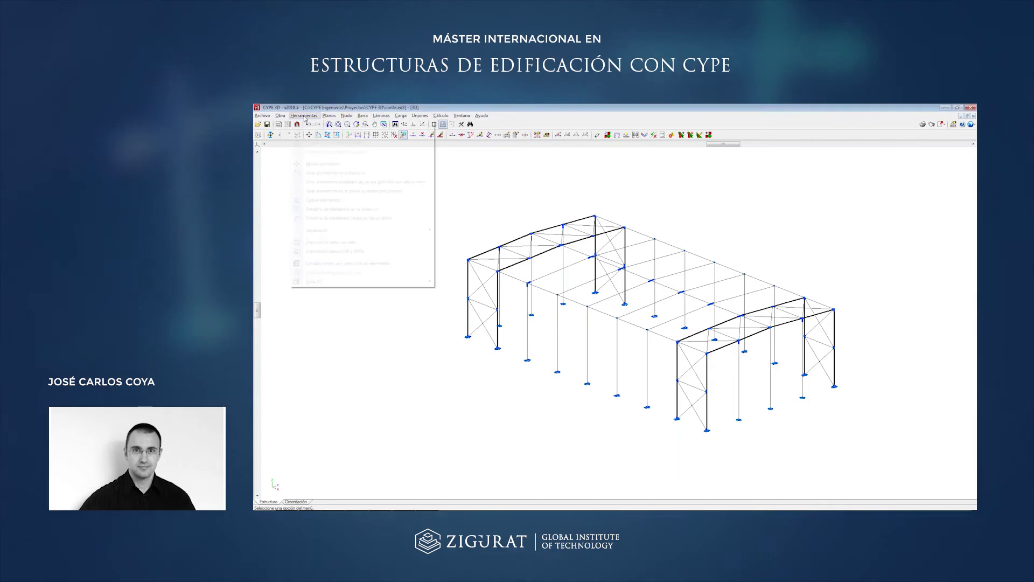
Add an additional seismic load case S 1 of type Simple in the project's general data, and accept the settings.
{"action": "left_click", "coordinate": [280, 115]}
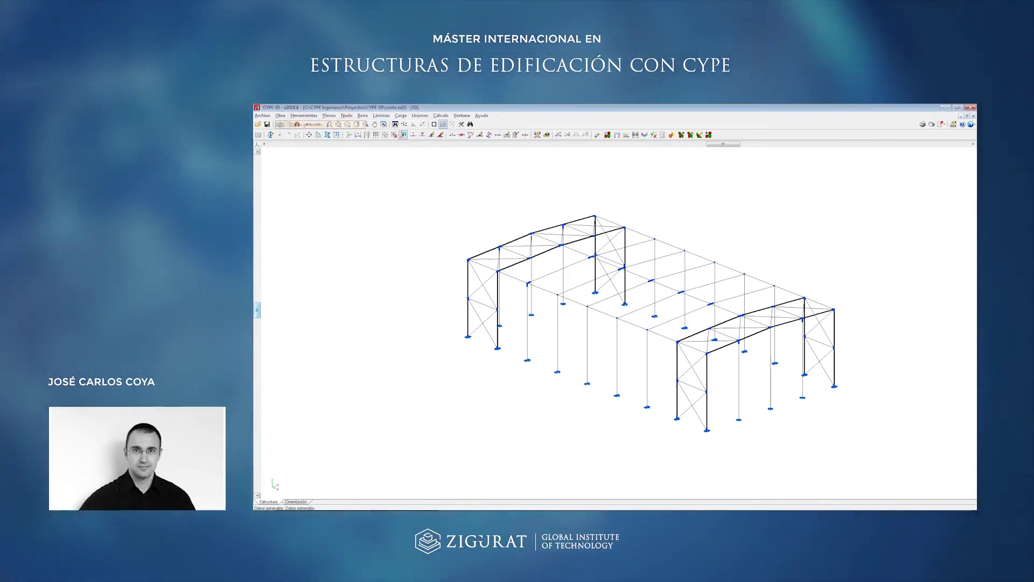
{"action": "left_click", "coordinate": [297, 125]}
{"action": "left_click", "coordinate": [538, 346]}
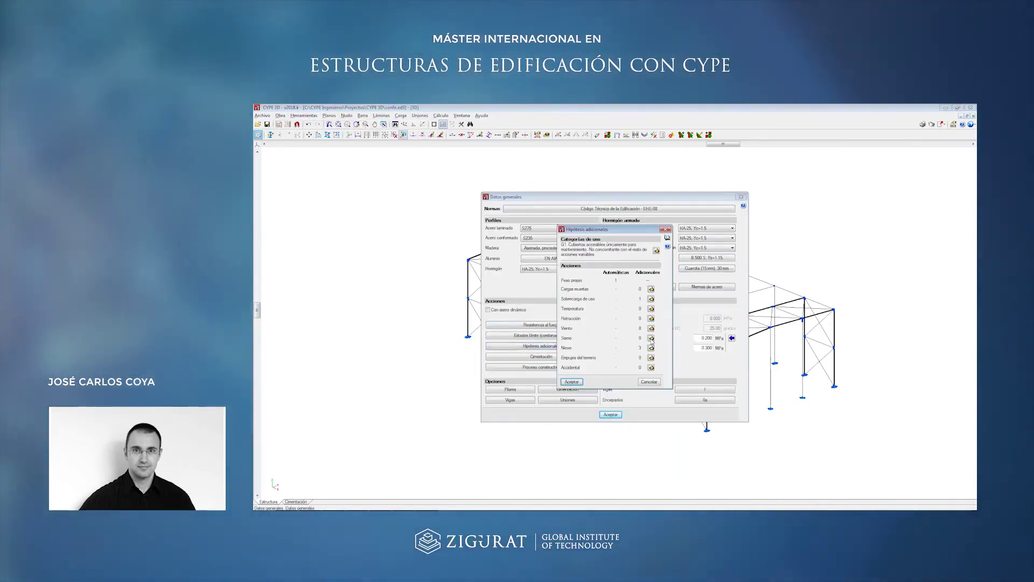
{"action": "left_click", "coordinate": [651, 338]}
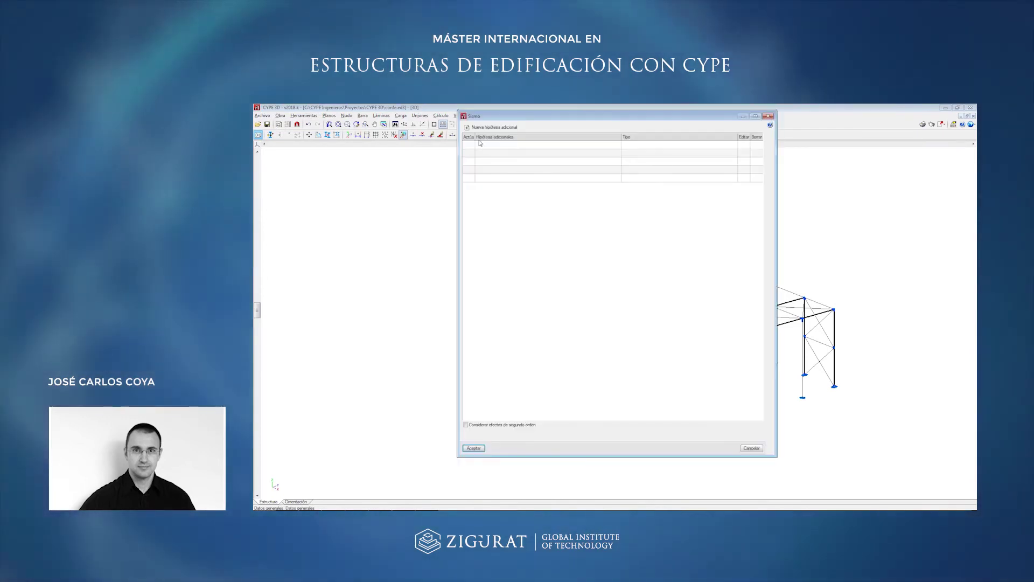
{"action": "left_click", "coordinate": [491, 127]}
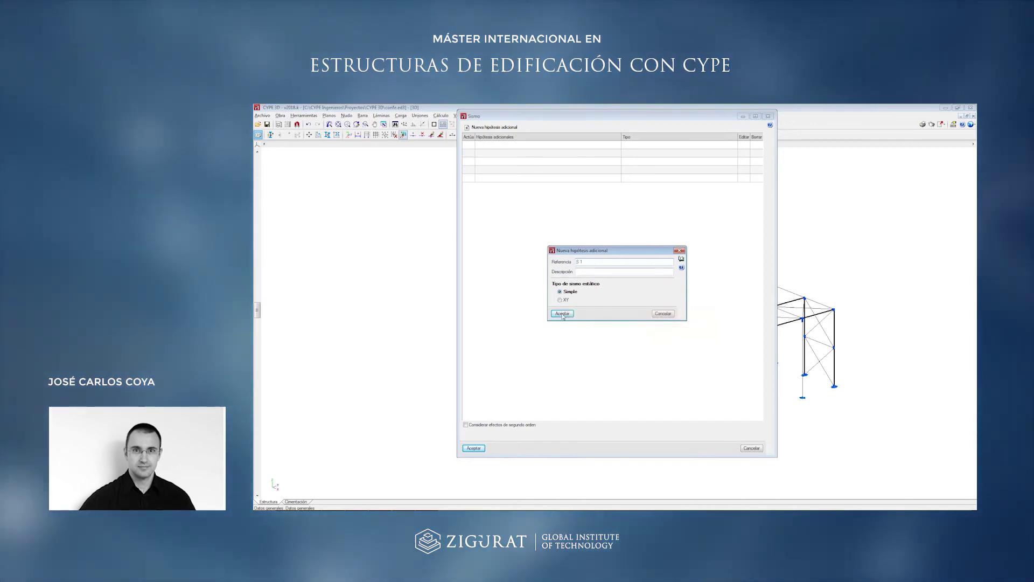
{"action": "left_click", "coordinate": [558, 313]}
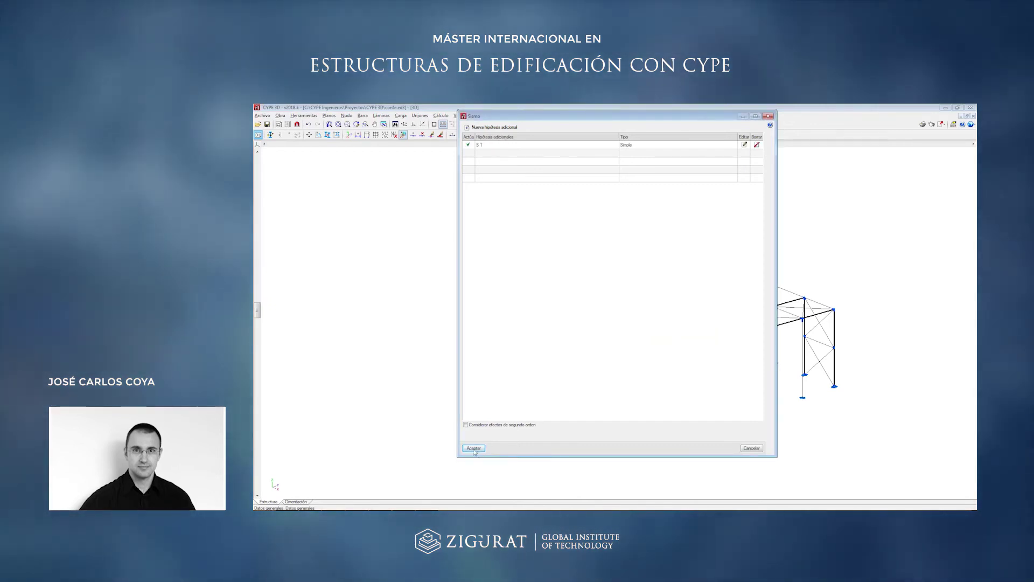
{"action": "left_click", "coordinate": [474, 449]}
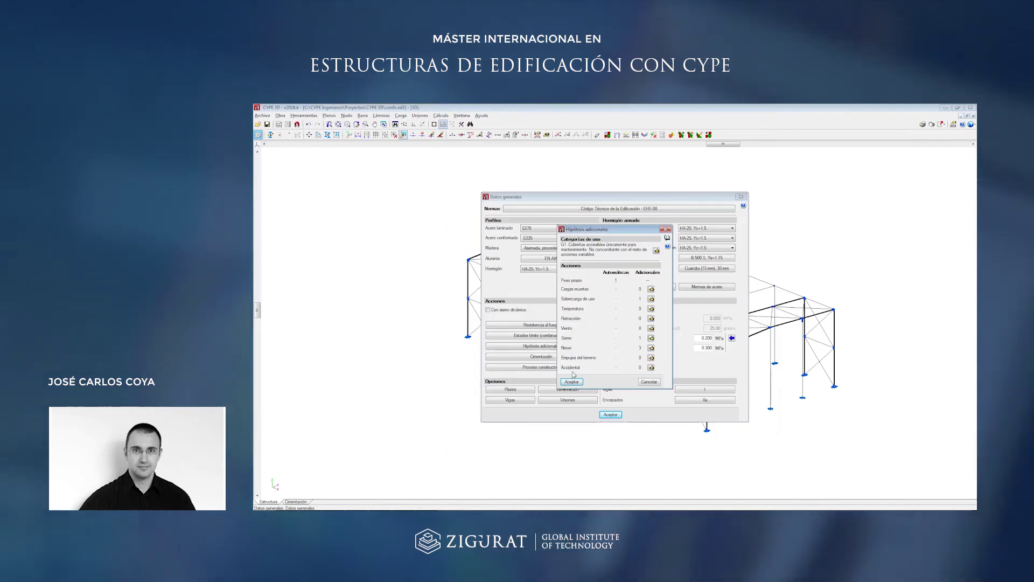
{"action": "left_click", "coordinate": [609, 417]}
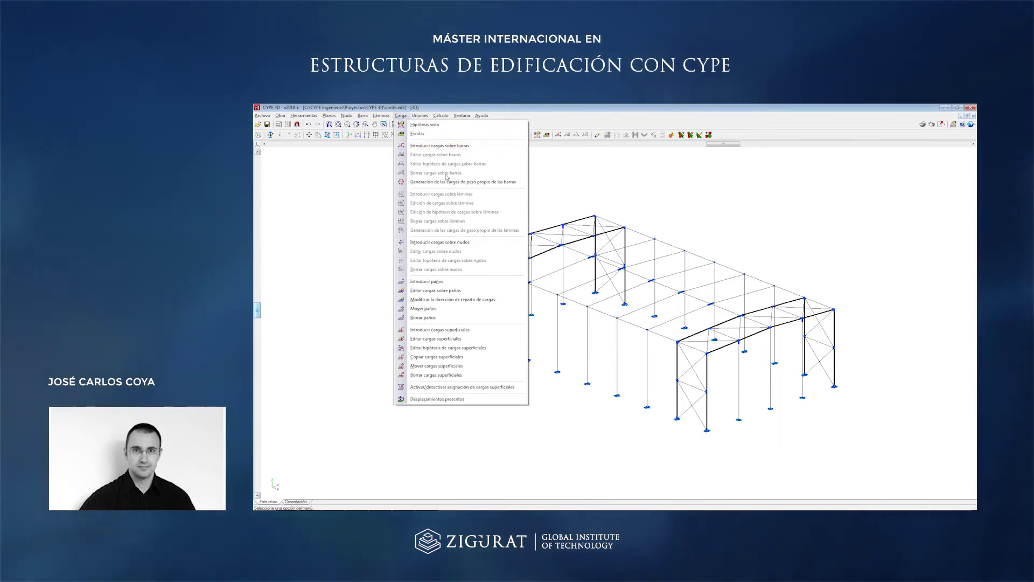
Open the node load entry for load case S 1, and close it without adding a load.
{"action": "left_click", "coordinate": [447, 245]}
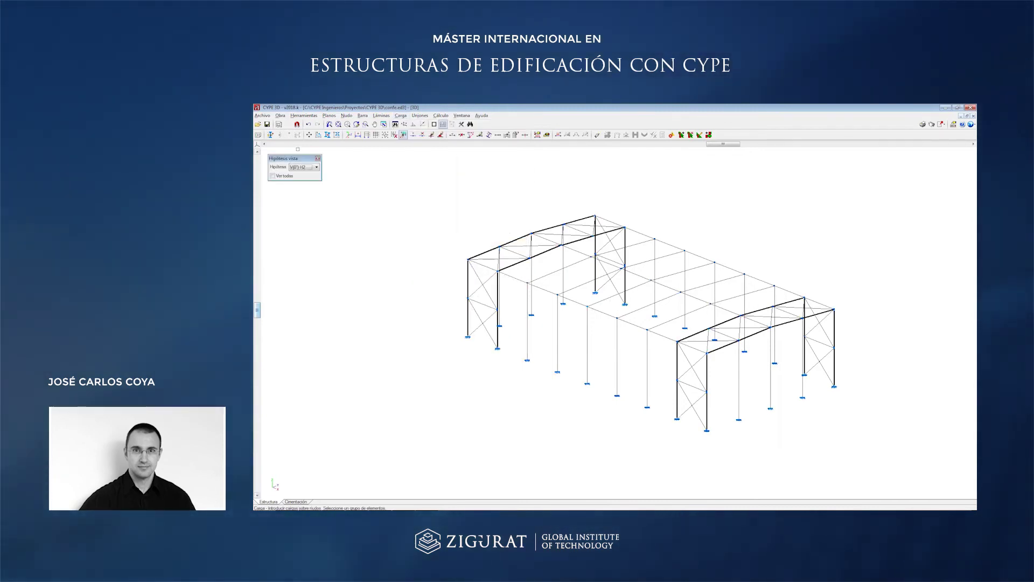
{"action": "left_click", "coordinate": [310, 167]}
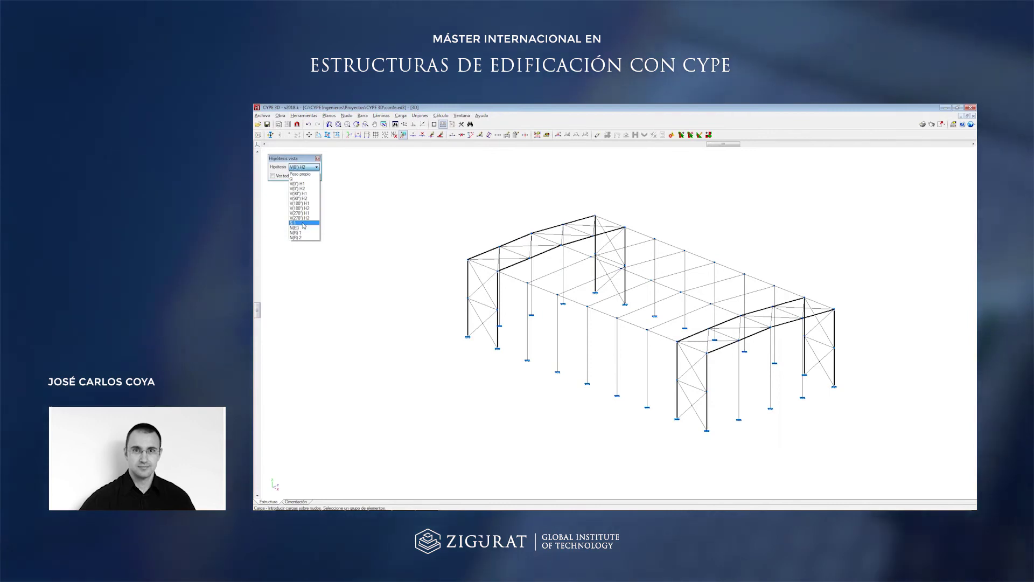
{"action": "right_click", "coordinate": [588, 308]}
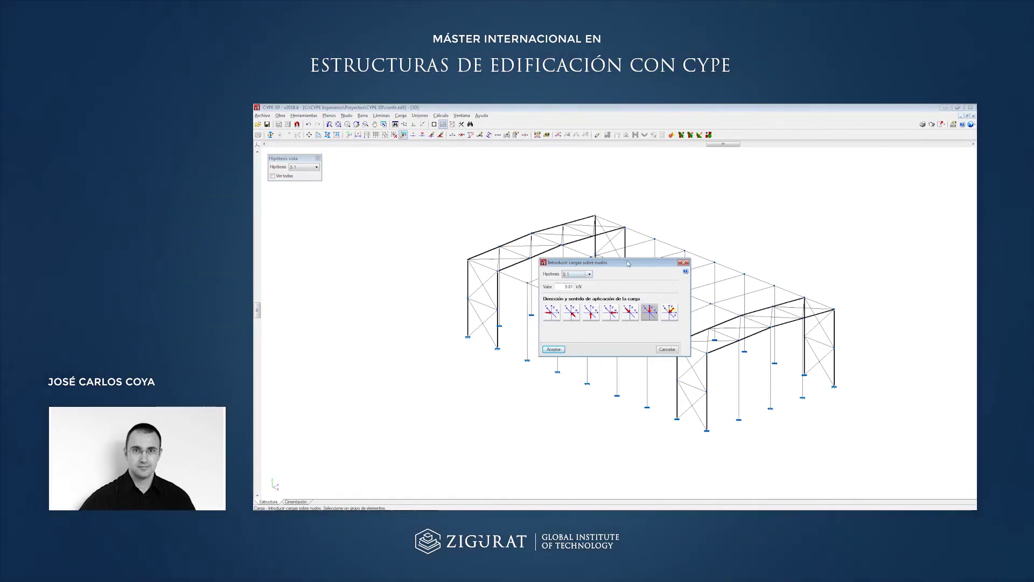
{"action": "key", "text": "Escape"}
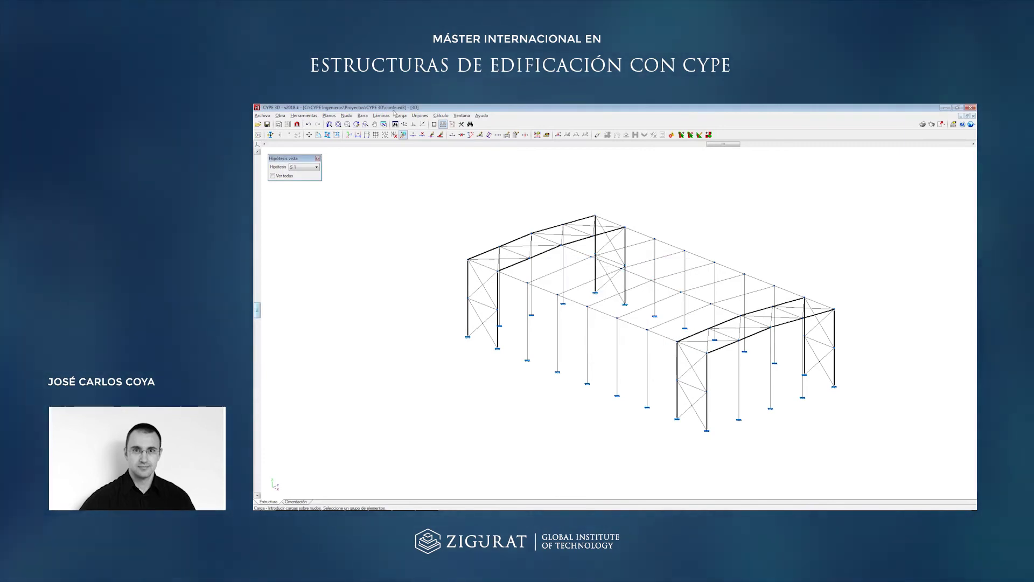
Review the uniform loads assigned to the roof panel by load case, and close the panel loads.
{"action": "left_click", "coordinate": [399, 117]}
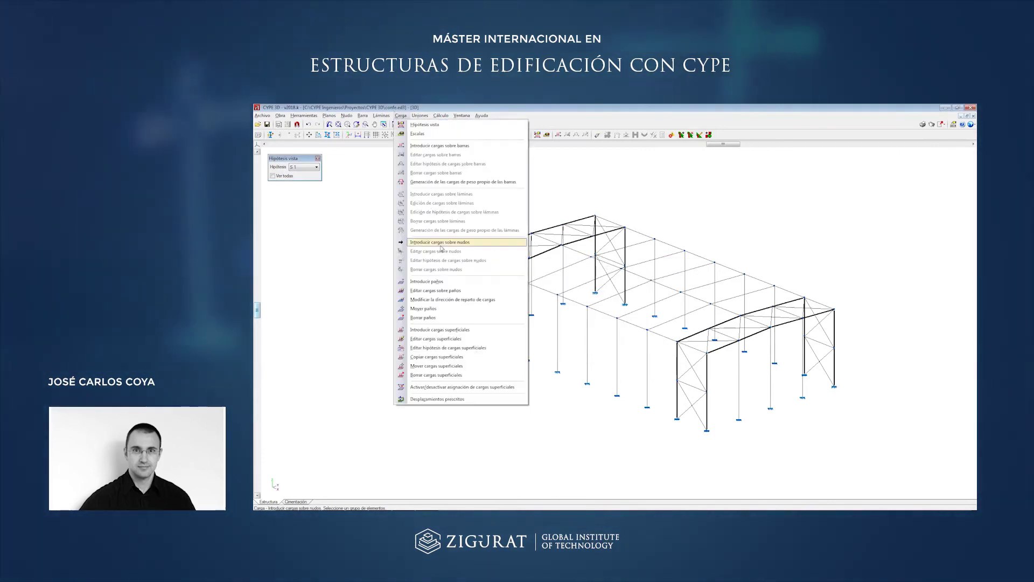
{"action": "left_click", "coordinate": [439, 292]}
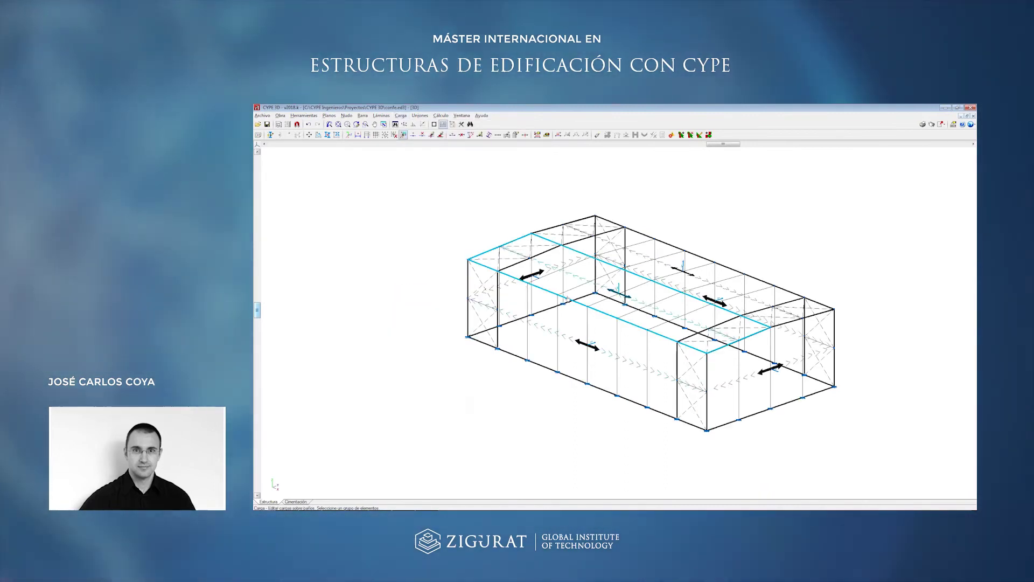
{"action": "left_click", "coordinate": [669, 258]}
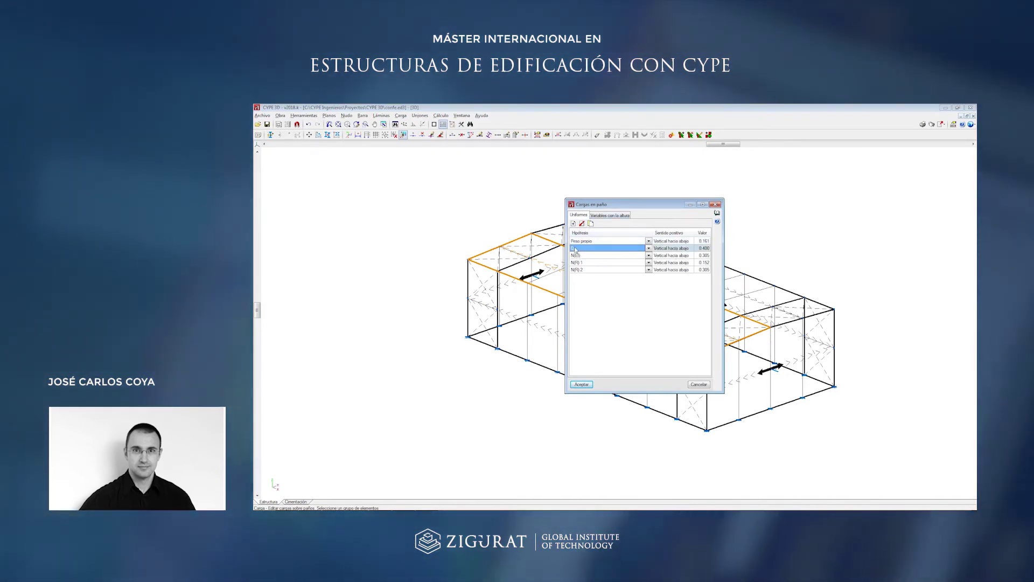
{"action": "left_click", "coordinate": [581, 257]}
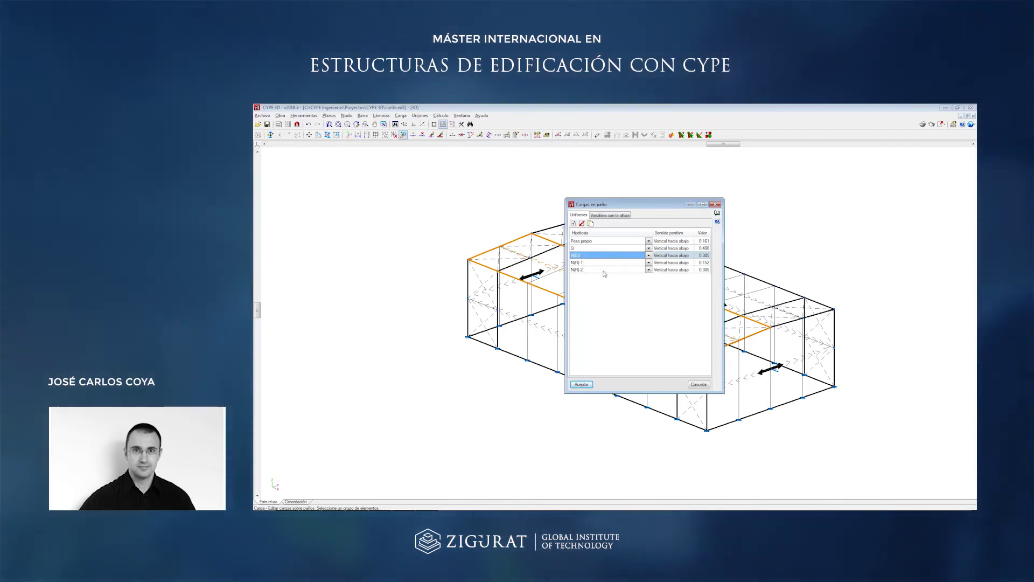
{"action": "key", "text": "Return"}
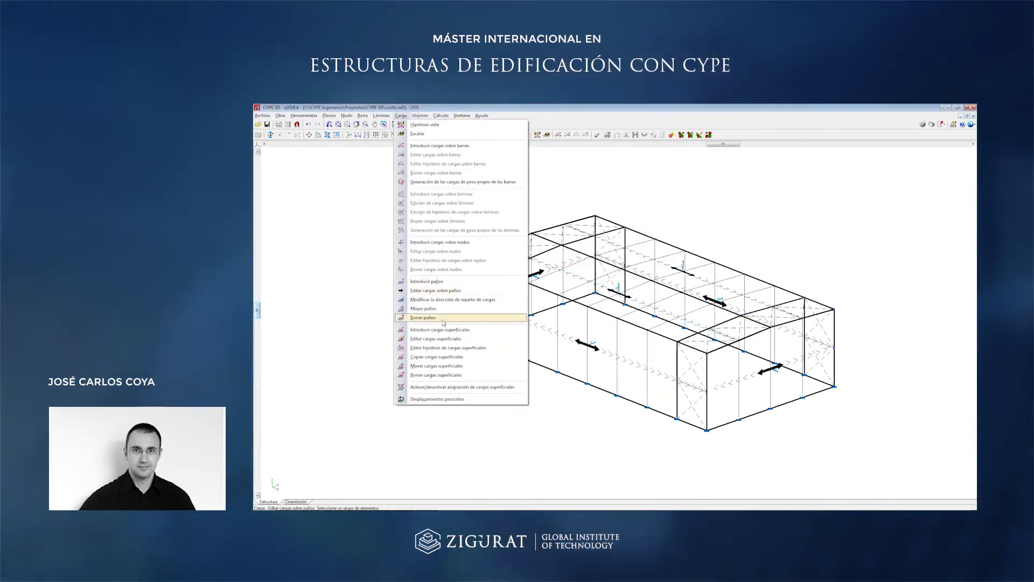
Display the surface loads of wind load case V(0°) H1 on the building, and leave surface load editing.
{"action": "left_click", "coordinate": [443, 338]}
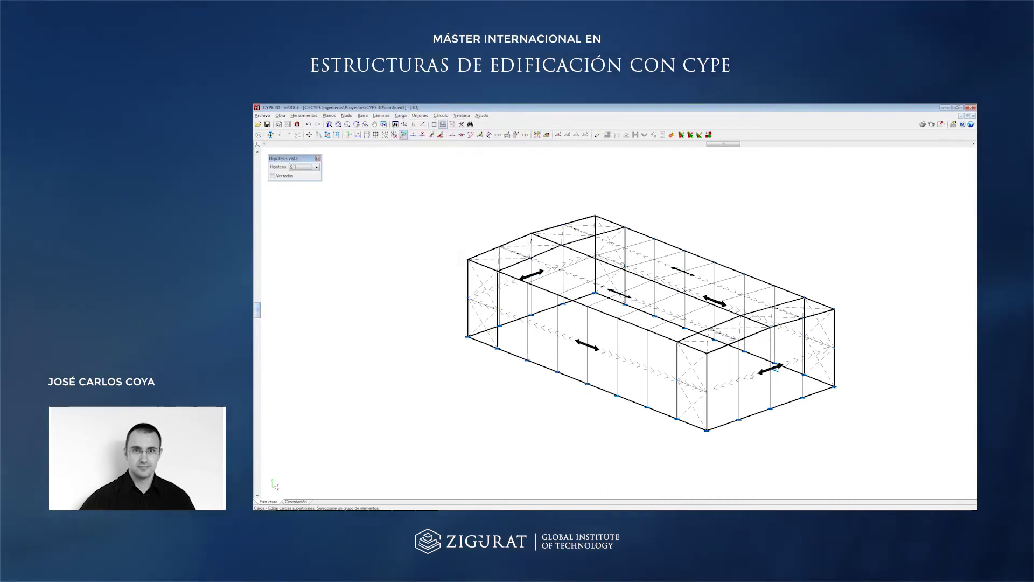
{"action": "scroll", "coordinate": [303, 171], "scroll_direction": "up", "scroll_amount": 3}
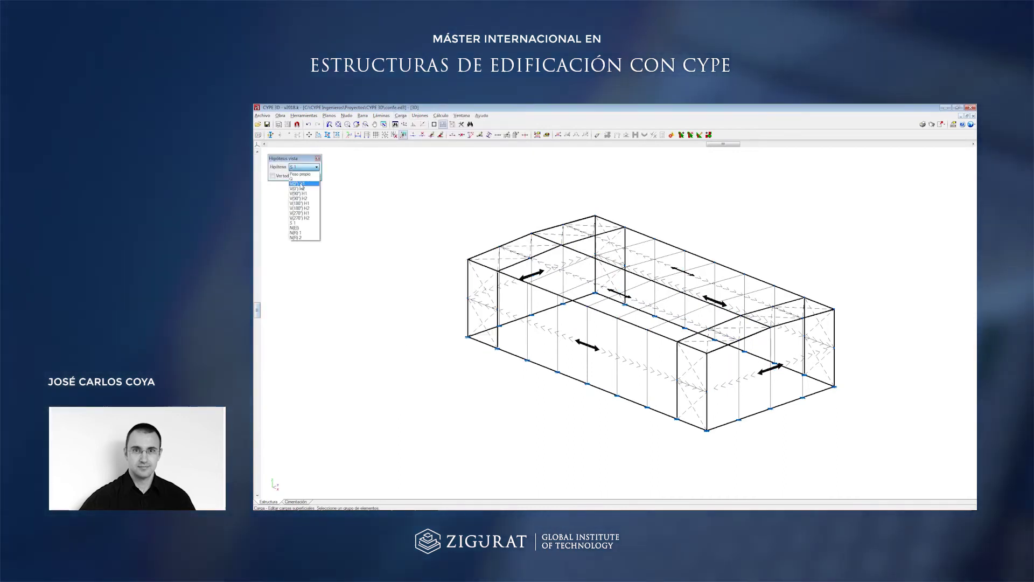
{"action": "left_click", "coordinate": [299, 171]}
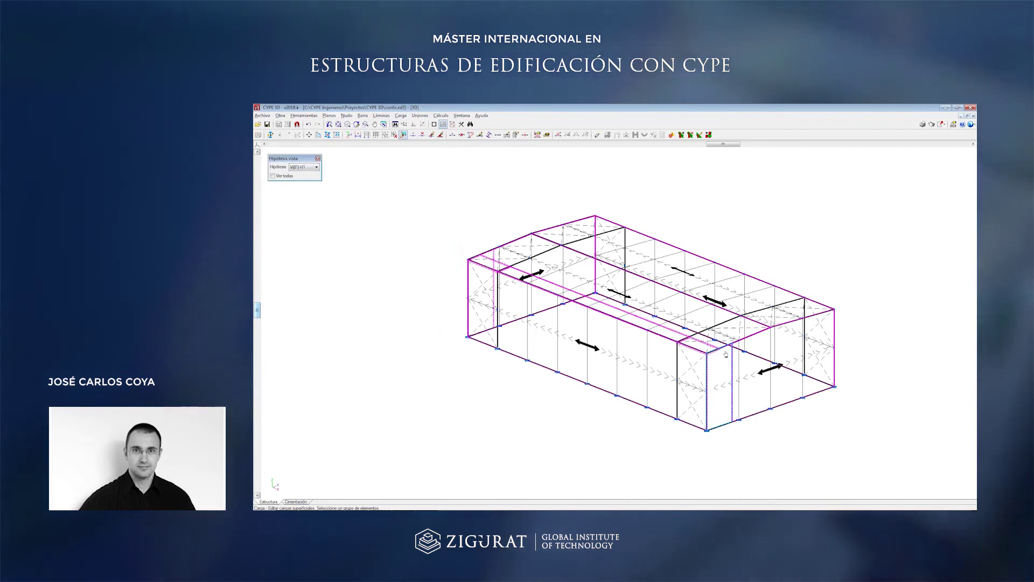
{"action": "scroll", "coordinate": [726, 354], "scroll_direction": "up", "scroll_amount": 2}
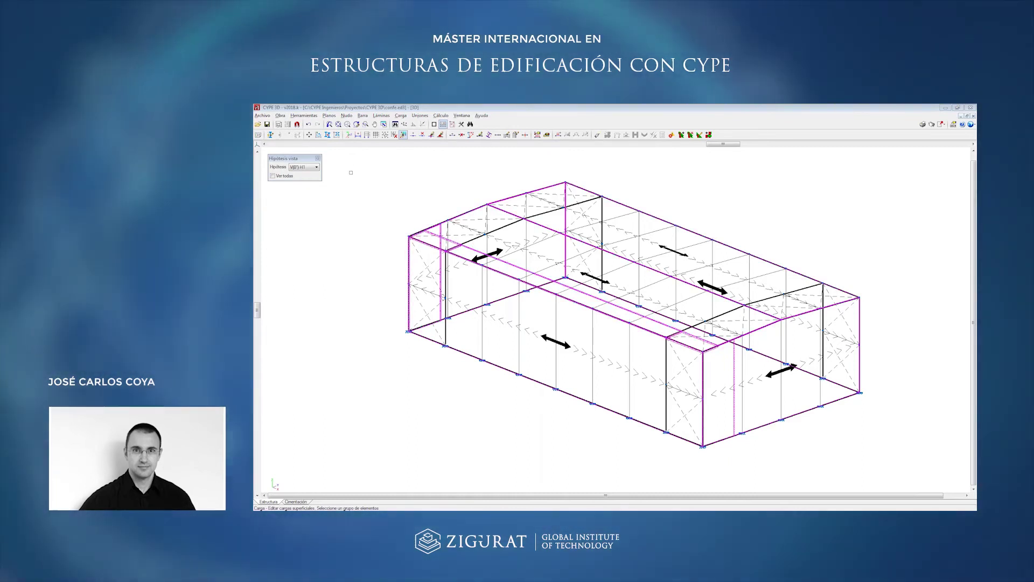
{"action": "left_click", "coordinate": [318, 159]}
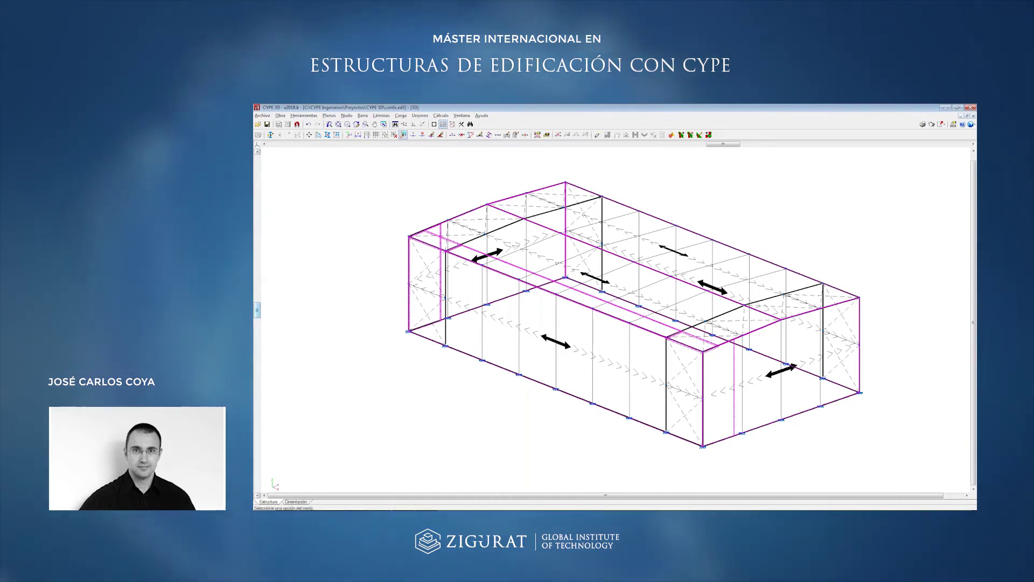
Outline the central gable column in green, from the ridge to its base, with freehand strokes on the screen whiteboard.
{"action": "scroll", "coordinate": [371, 235], "scroll_direction": "down", "scroll_amount": 3}
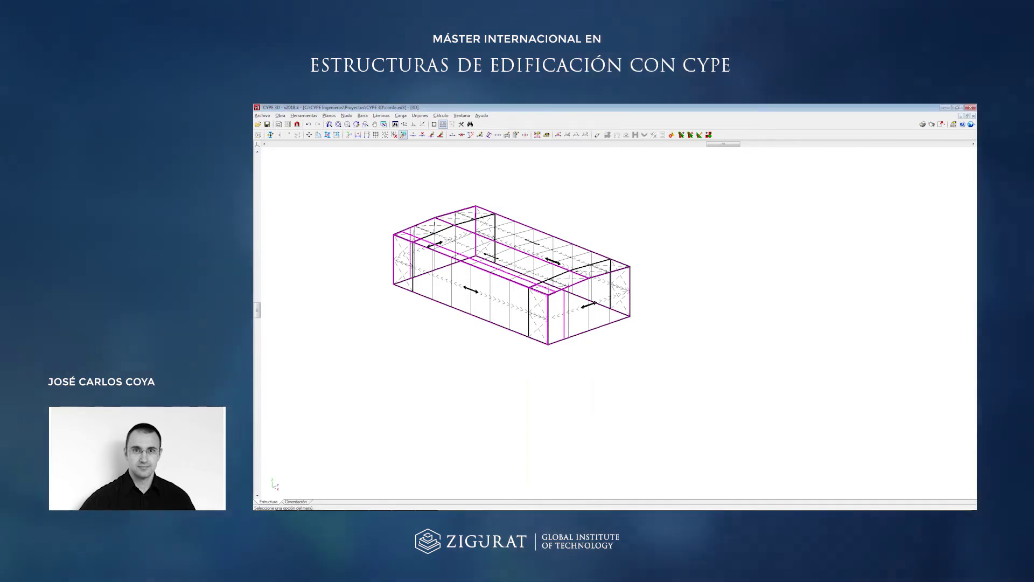
{"action": "scroll", "coordinate": [580, 290], "scroll_direction": "up", "scroll_amount": 4}
{"action": "scroll", "coordinate": [571, 283], "scroll_direction": "up", "scroll_amount": 4}
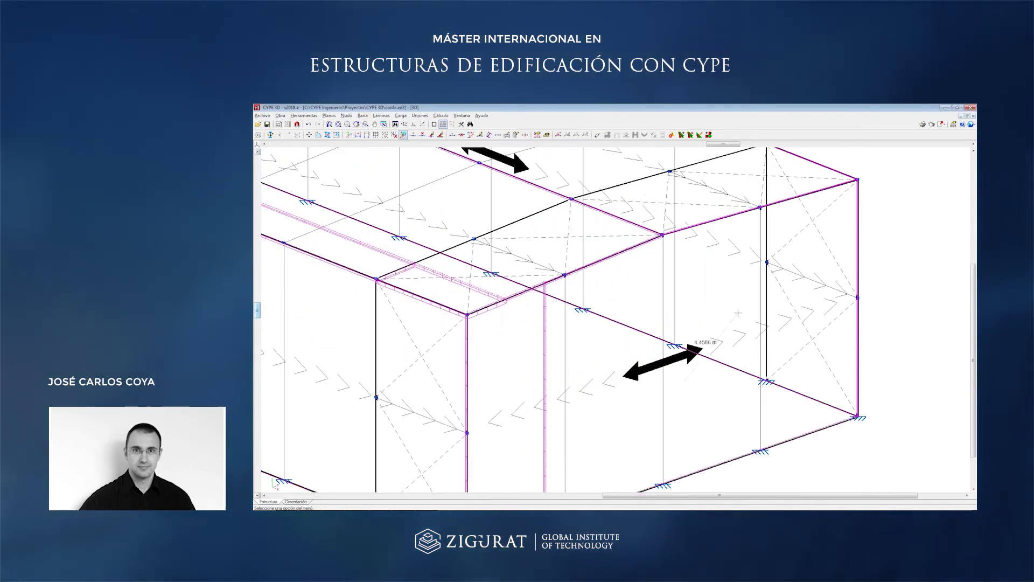
{"action": "scroll", "coordinate": [739, 312], "scroll_direction": "down", "scroll_amount": 5}
{"action": "scroll", "coordinate": [609, 262], "scroll_direction": "up", "scroll_amount": 4}
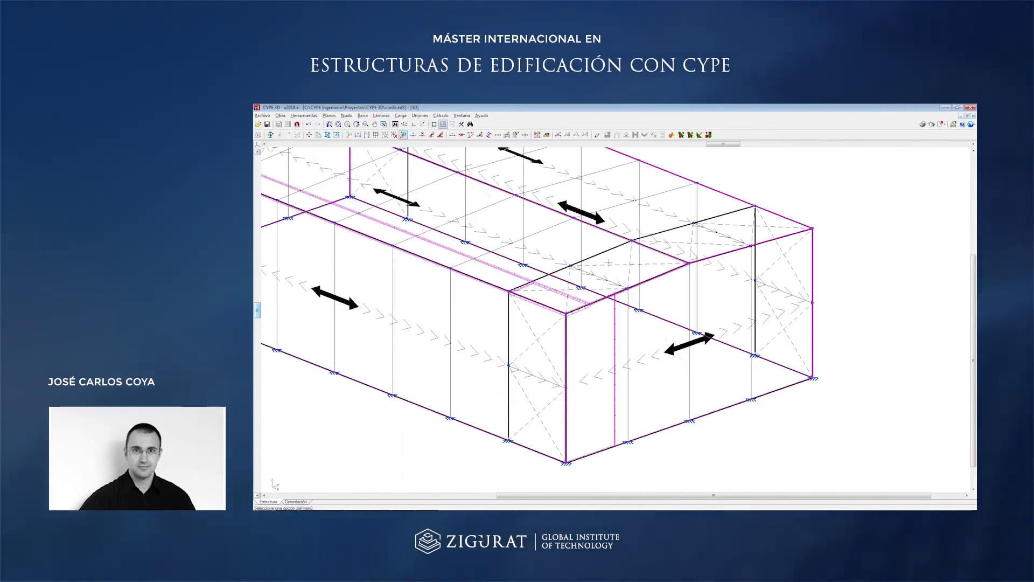
{"action": "scroll", "coordinate": [608, 263], "scroll_direction": "down", "scroll_amount": 2}
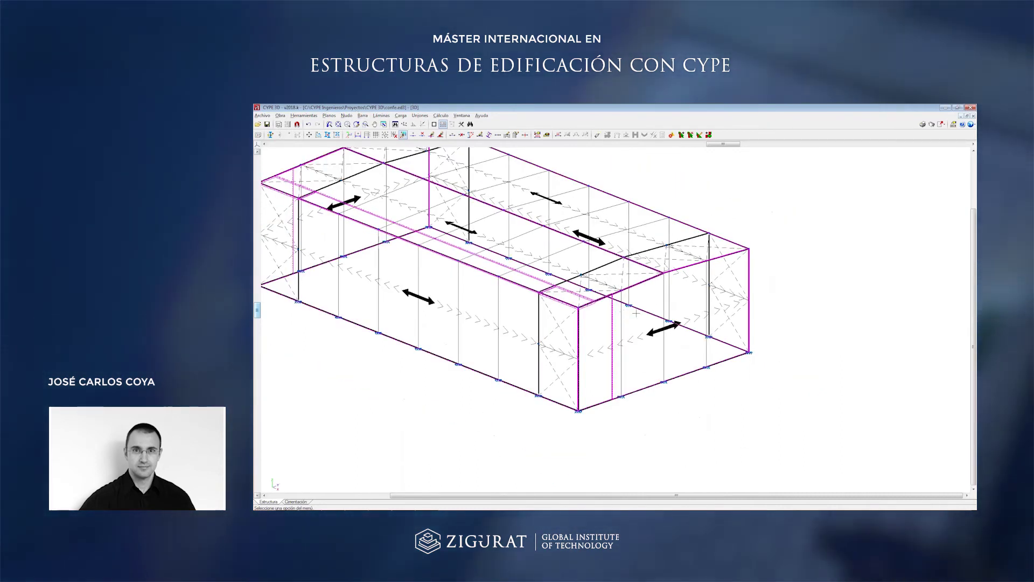
{"action": "scroll", "coordinate": [636, 313], "scroll_direction": "up", "scroll_amount": 2}
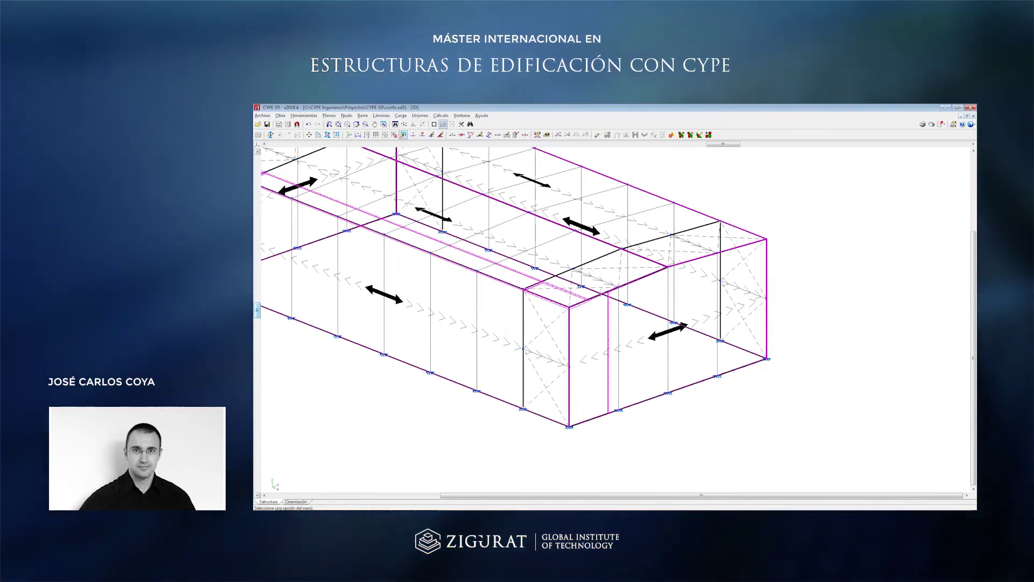
{"action": "key", "text": "ctrl+shift+w"}
{"action": "left_click_drag", "start_coordinate": [588, 300], "coordinate": [593, 430]}
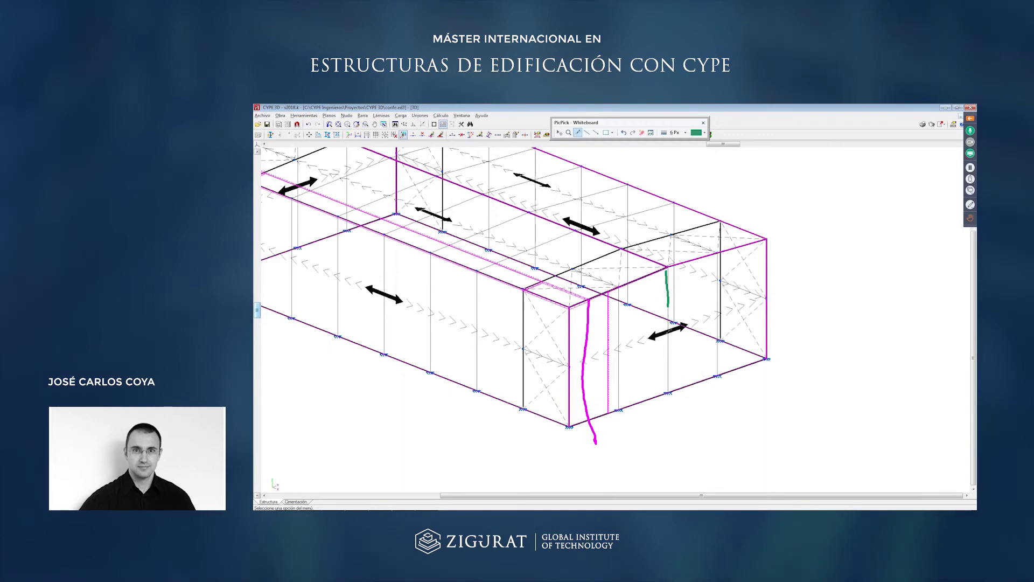
{"action": "left_click_drag", "start_coordinate": [658, 397], "coordinate": [653, 273]}
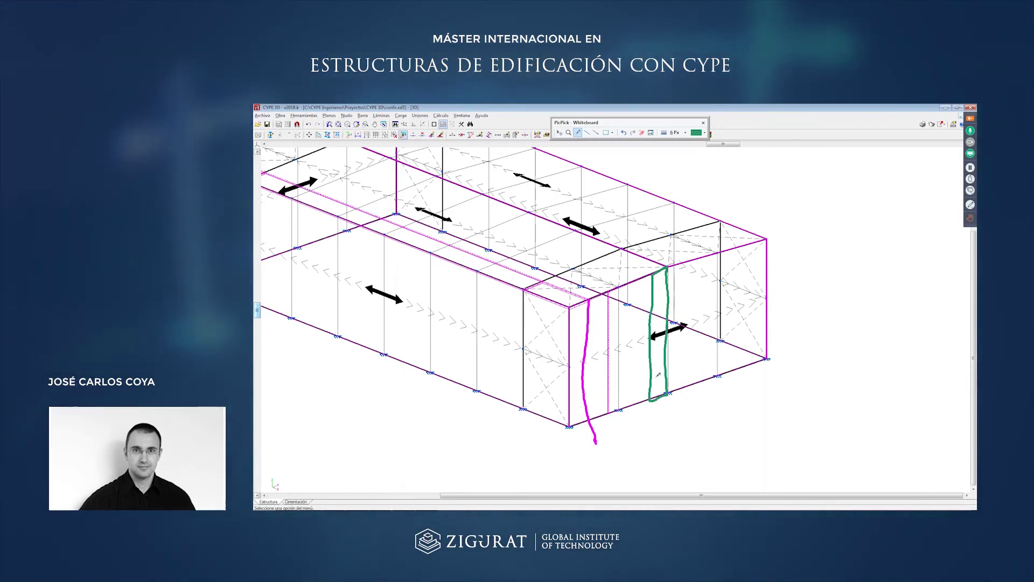
{"action": "left_click_drag", "start_coordinate": [661, 276], "coordinate": [663, 277]}
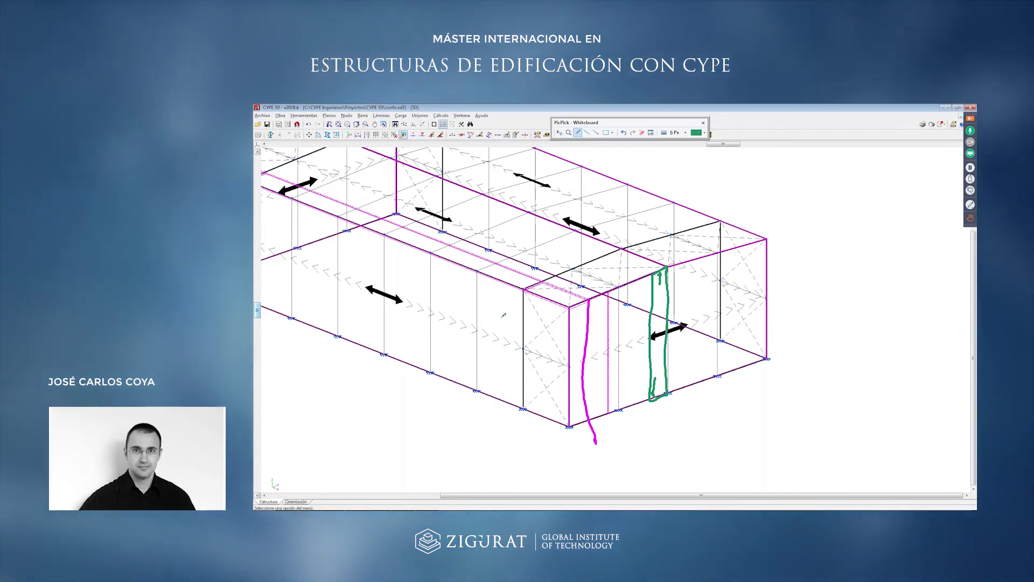
Sketch green freehand horizontal lines across the long side wall and the front gable, and close the whiteboard.
{"action": "left_click_drag", "start_coordinate": [515, 325], "coordinate": [552, 336]}
{"action": "left_click_drag", "start_coordinate": [475, 342], "coordinate": [548, 380]}
{"action": "mouse_move", "coordinate": [457, 296]}
{"action": "left_mouse_down"}
{"action": "mouse_move", "coordinate": [552, 337]}
{"action": "mouse_move", "coordinate": [677, 339]}
{"action": "left_mouse_up"}
{"action": "left_click_drag", "start_coordinate": [581, 397], "coordinate": [742, 341]}
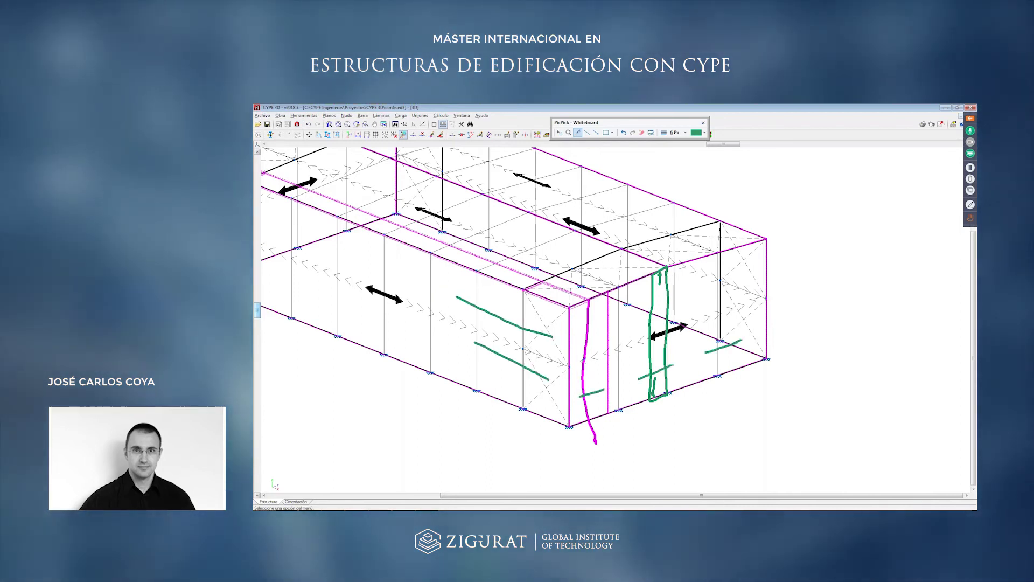
{"action": "left_click_drag", "start_coordinate": [618, 329], "coordinate": [698, 303]}
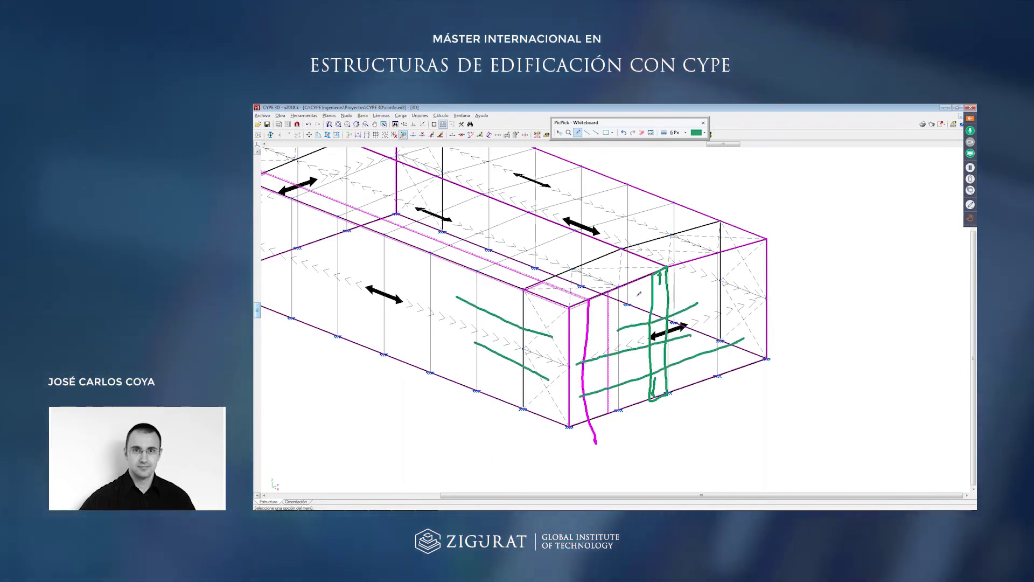
{"action": "key", "text": "Escape"}
{"action": "key", "text": "Escape"}
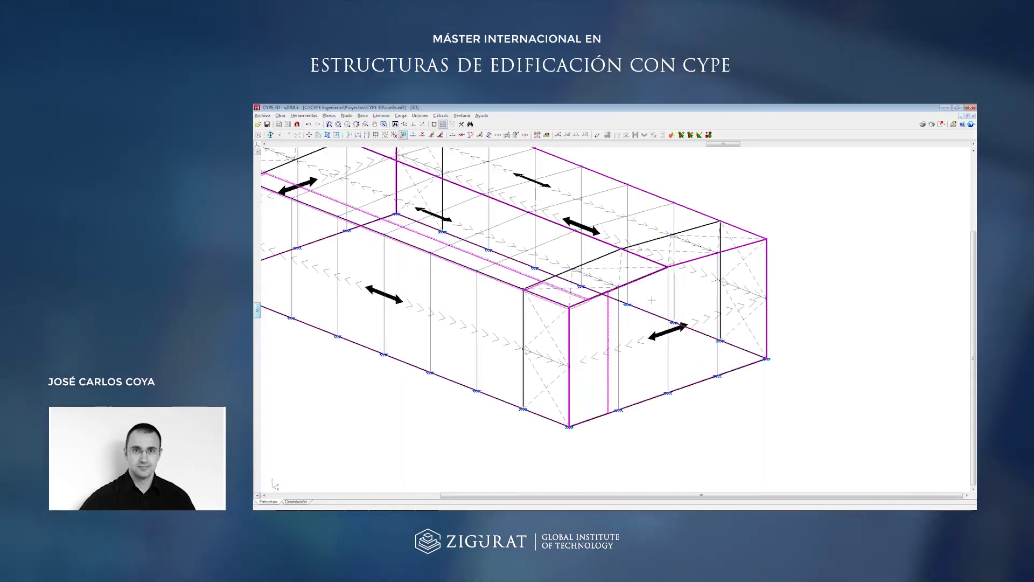
Start the Describir command for bars and examine the section orientation of the HE 180 B gable column.
{"action": "scroll", "coordinate": [656, 302], "scroll_direction": "up", "scroll_amount": 2}
{"action": "scroll", "coordinate": [656, 301], "scroll_direction": "up", "scroll_amount": 3}
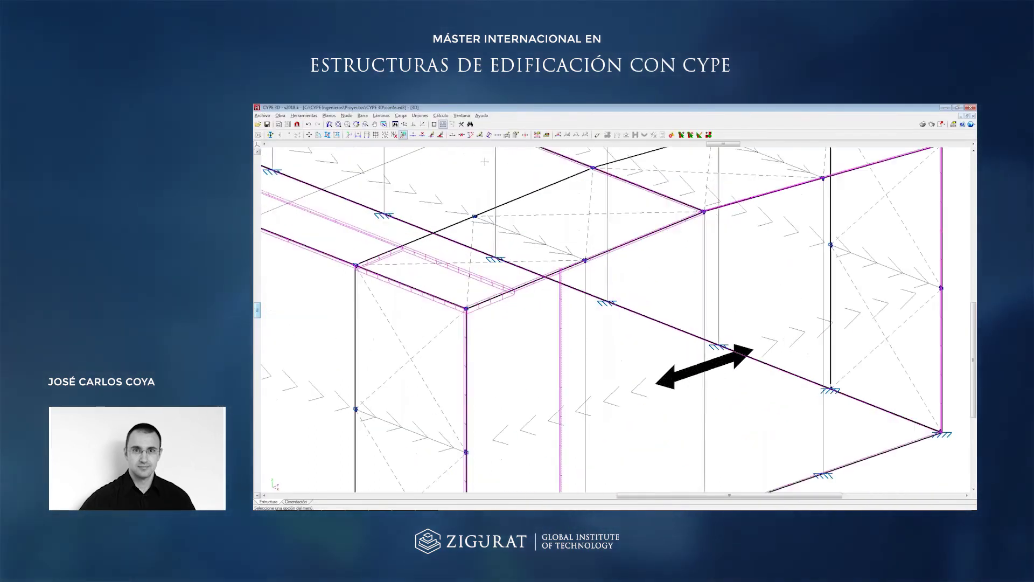
{"action": "left_click", "coordinate": [363, 116]}
{"action": "left_click", "coordinate": [382, 173]}
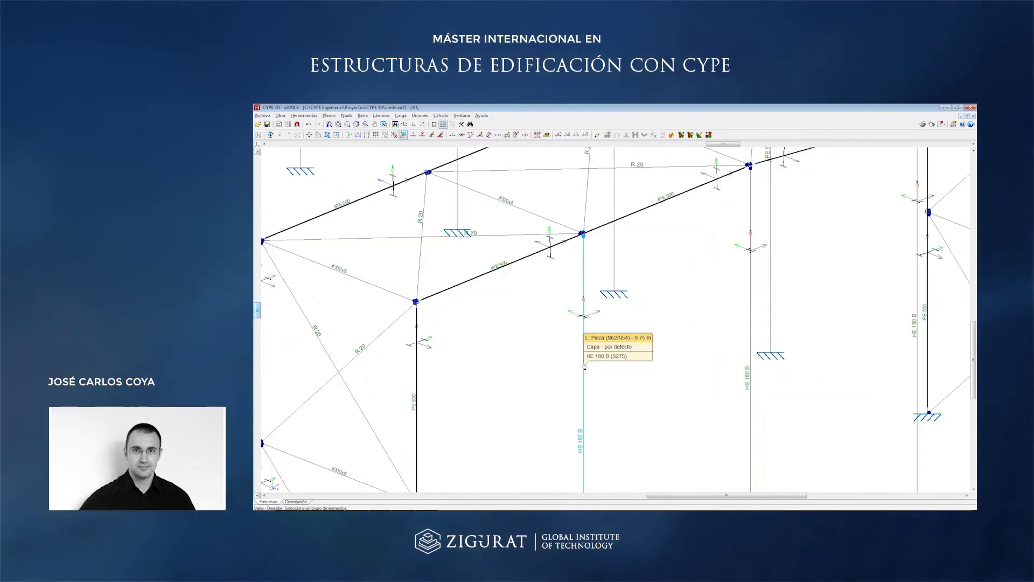
{"action": "scroll", "coordinate": [657, 153], "scroll_direction": "down", "scroll_amount": 1}
{"action": "scroll", "coordinate": [606, 259], "scroll_direction": "up", "scroll_amount": 4}
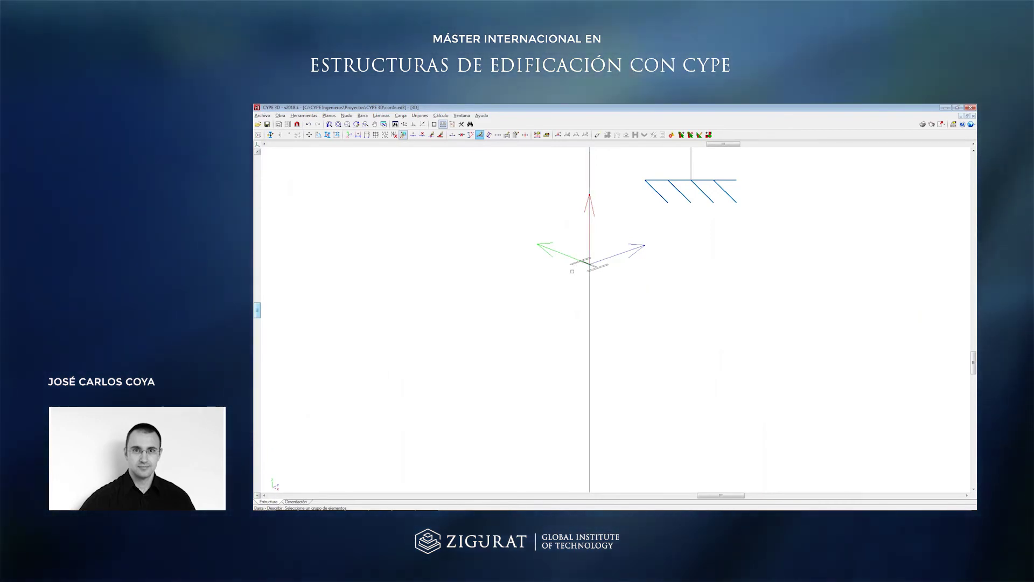
Sketch green double lines running into both sides of the gable column's H section on the whiteboard, and close it.
{"action": "key", "text": "ctrl+shift+w"}
{"action": "mouse_move", "coordinate": [547, 279]}
{"action": "left_mouse_down"}
{"action": "mouse_move", "coordinate": [571, 268]}
{"action": "mouse_move", "coordinate": [514, 301]}
{"action": "left_mouse_up"}
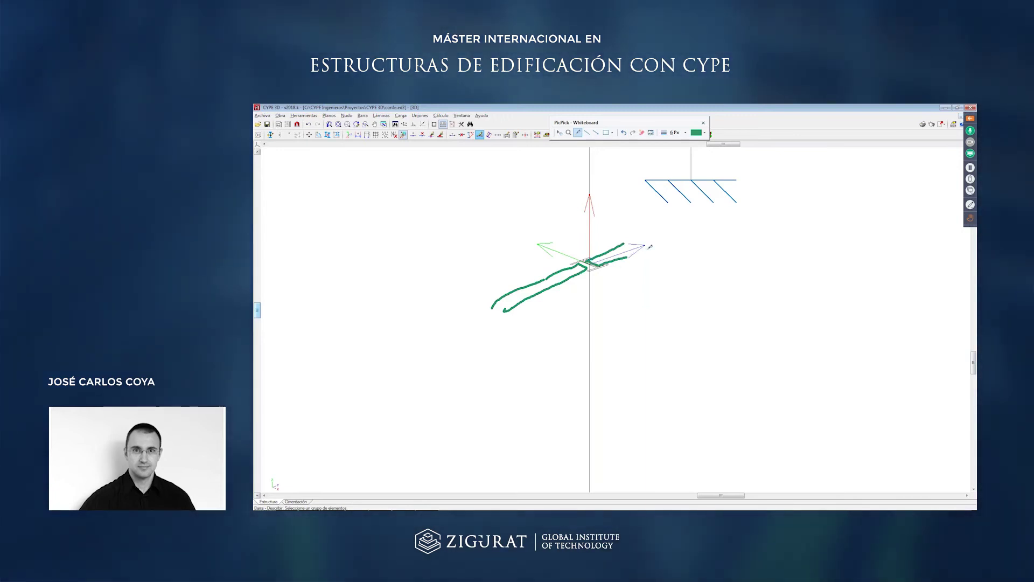
{"action": "key", "text": "Escape"}
Open the bar commands with the gable columns in view.
{"action": "scroll", "coordinate": [648, 295], "scroll_direction": "down", "scroll_amount": 2}
{"action": "scroll", "coordinate": [648, 294], "scroll_direction": "down", "scroll_amount": 3}
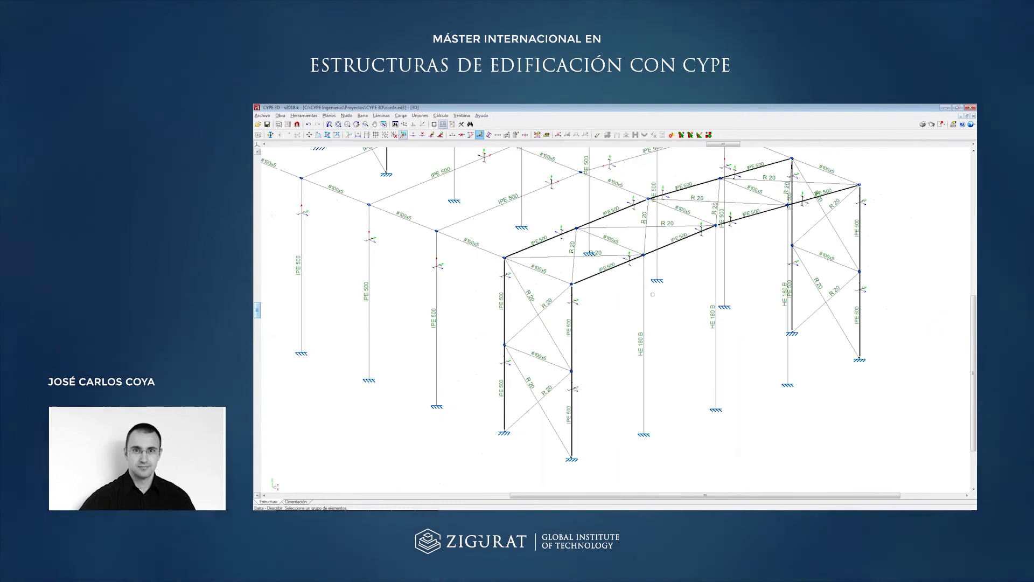
{"action": "scroll", "coordinate": [648, 295], "scroll_direction": "up", "scroll_amount": 2}
{"action": "left_click", "coordinate": [368, 116]}
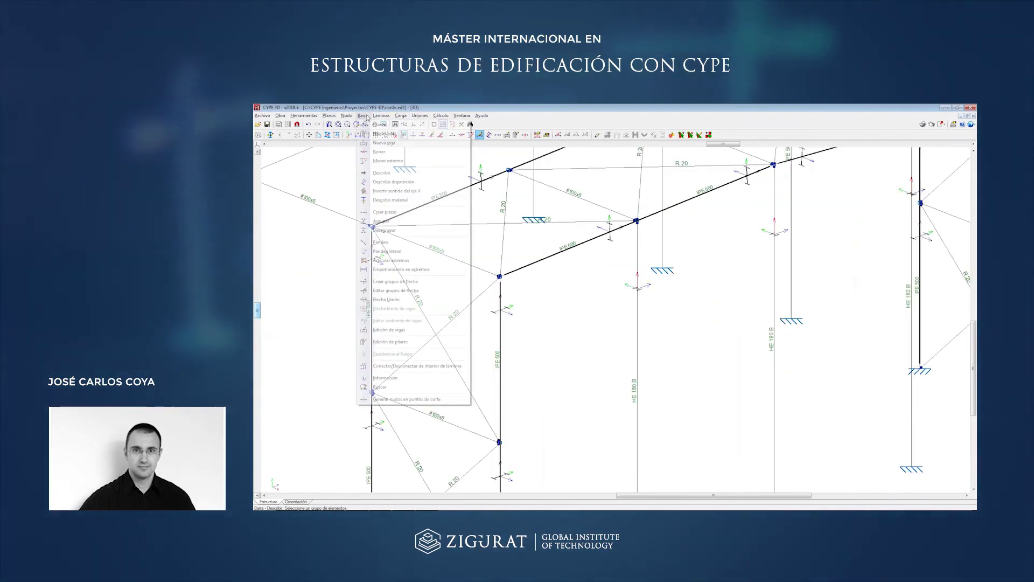